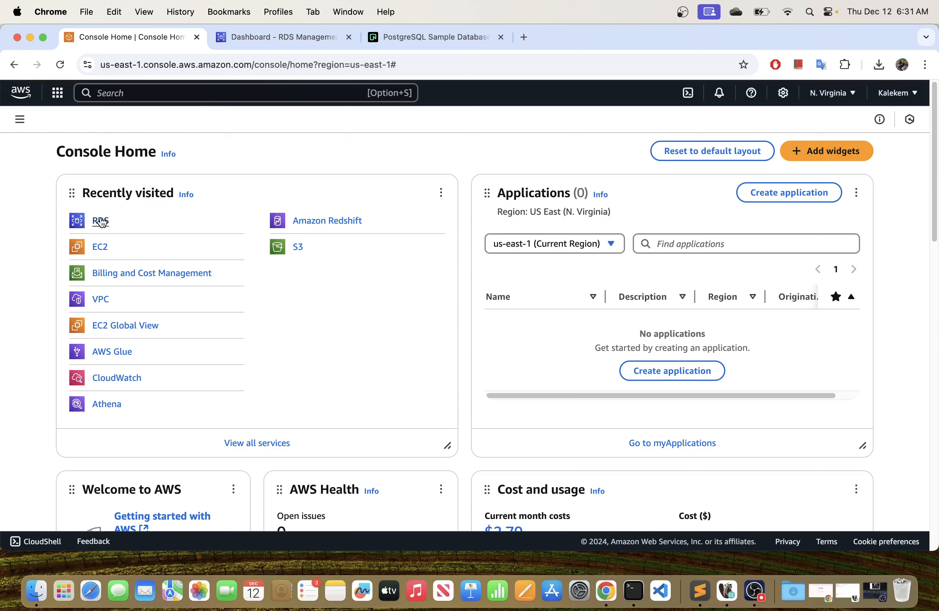
Look over the RDS dashboard, the database connections in DBeaver and the PostgreSQL sample database download page.
click(271, 37)
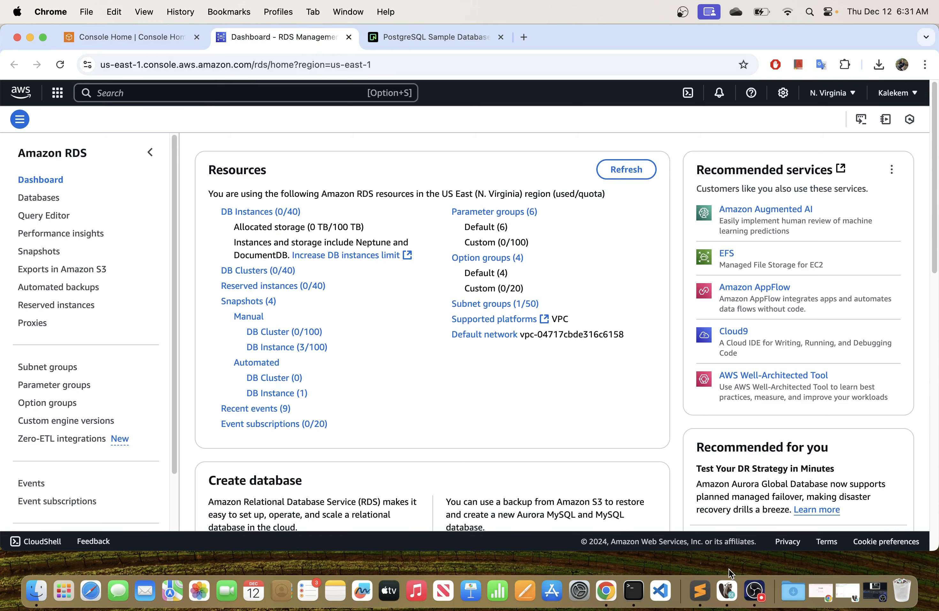
click(728, 593)
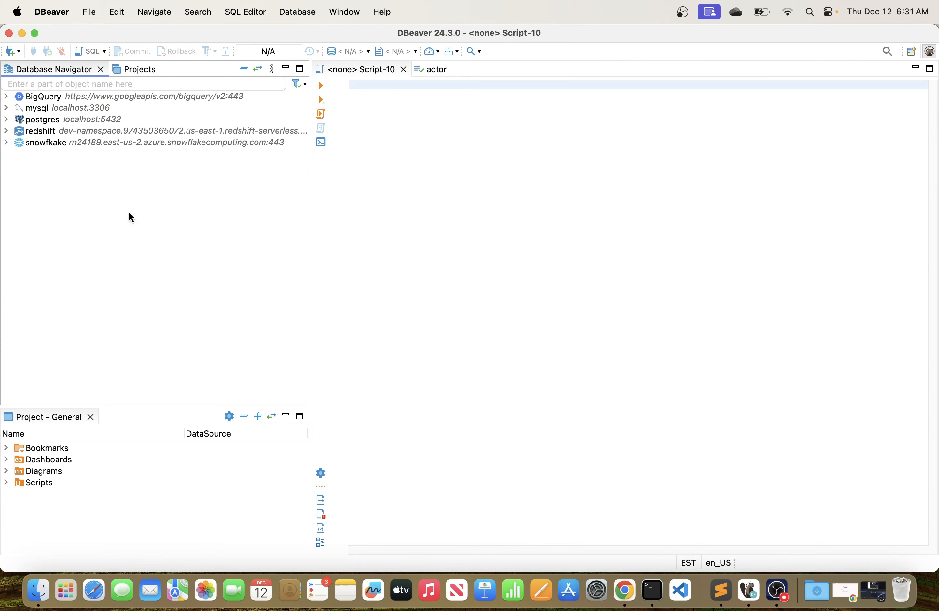
click(22, 33)
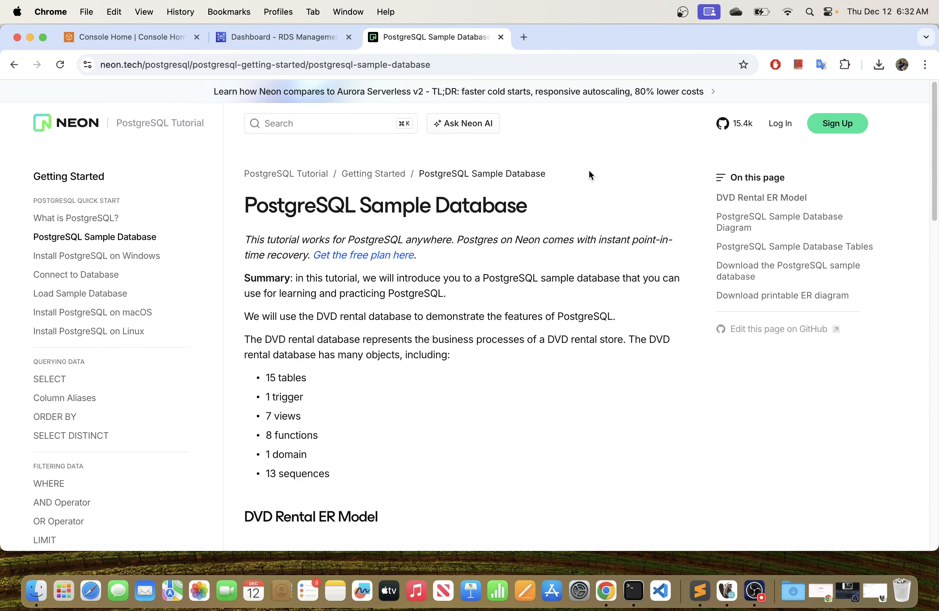
scroll(456, 274, down, 15)
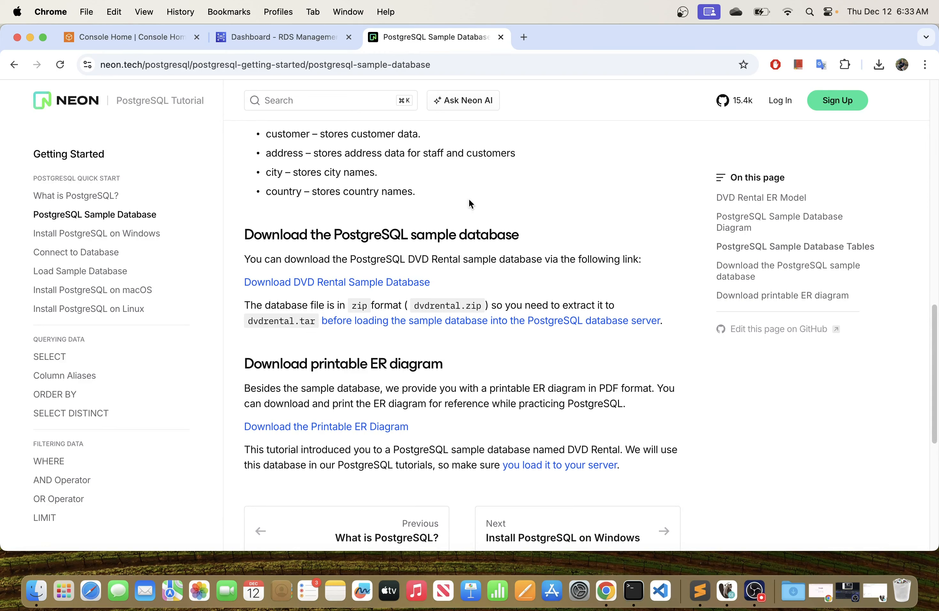
From the AWS Console Home, search the services for "rds" and open RDS in a new browser tab.
click(139, 37)
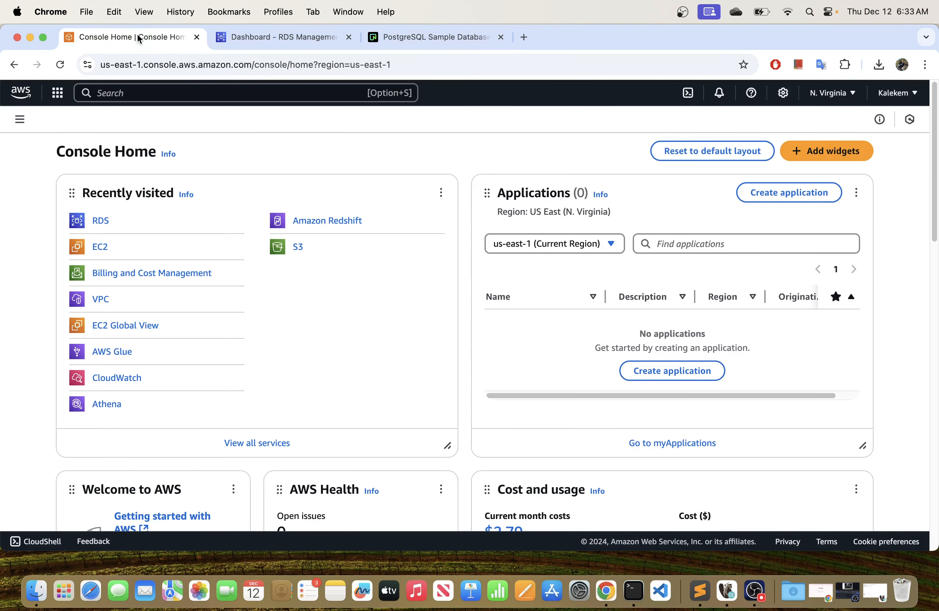
click(20, 95)
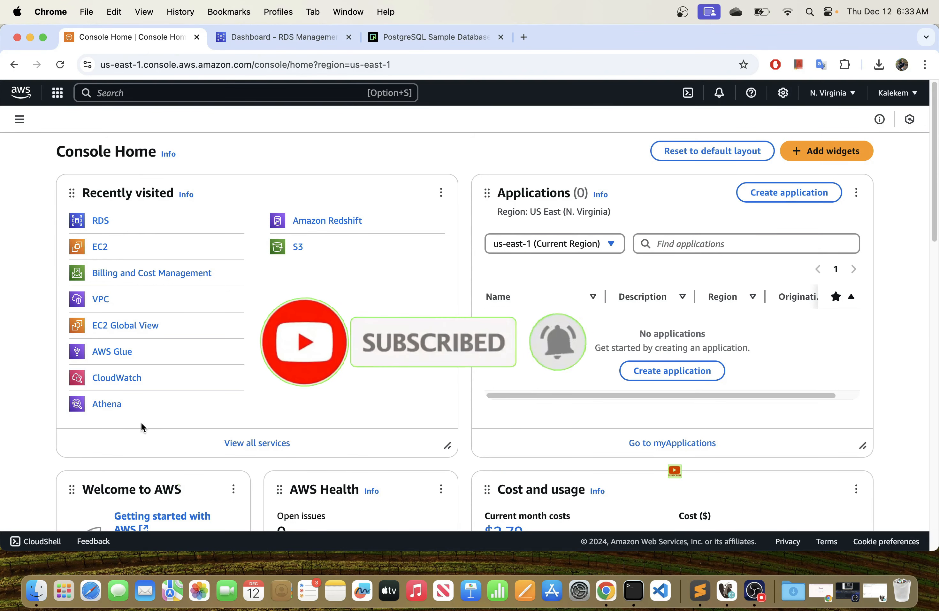
click(148, 96)
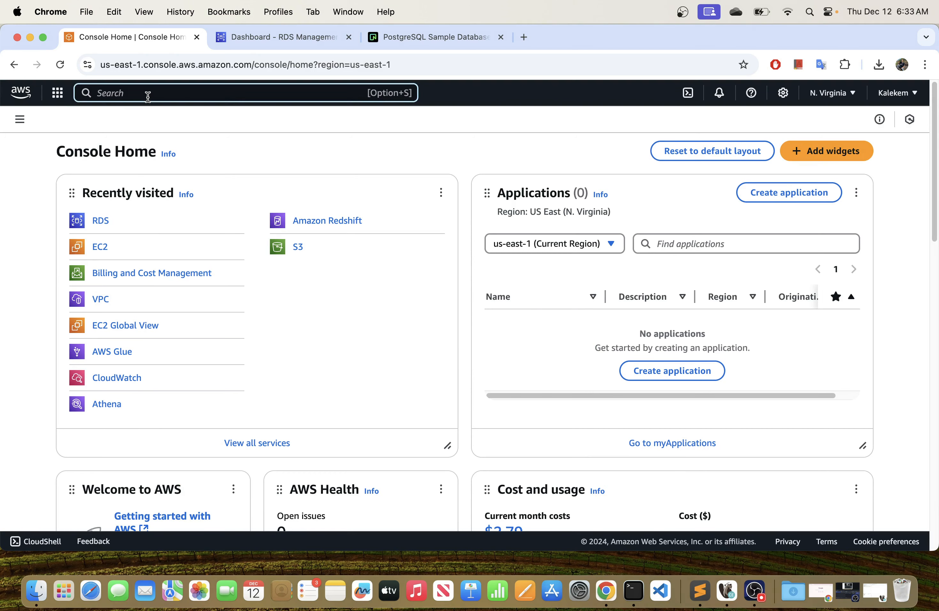
text(rds)
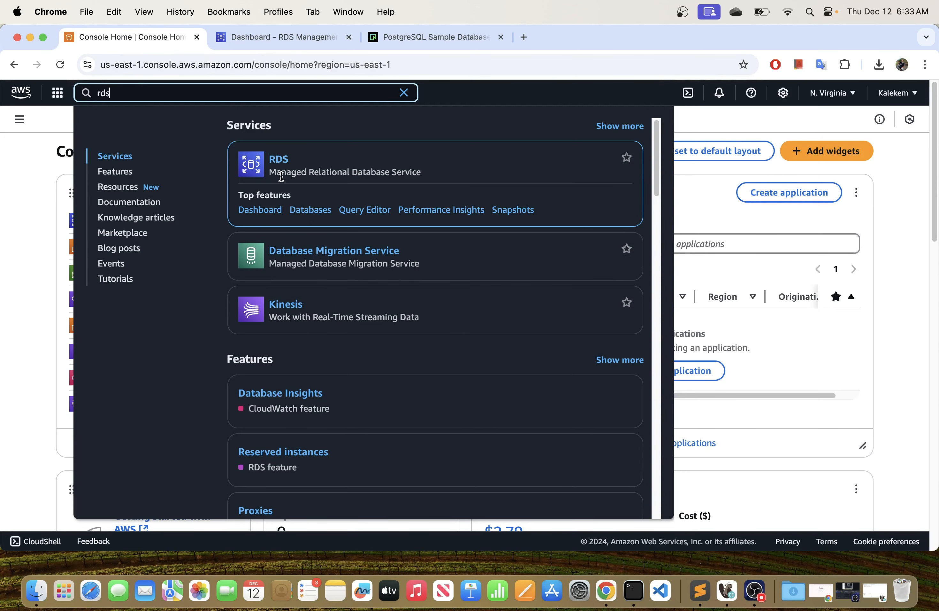
right_click(281, 159)
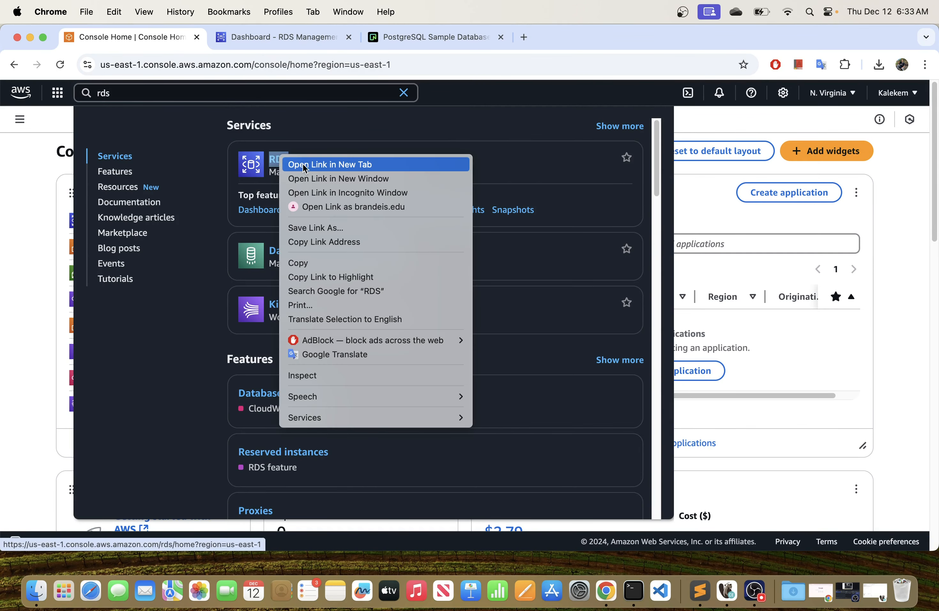
click(305, 164)
Start creating a database from the RDS dashboard.
click(260, 37)
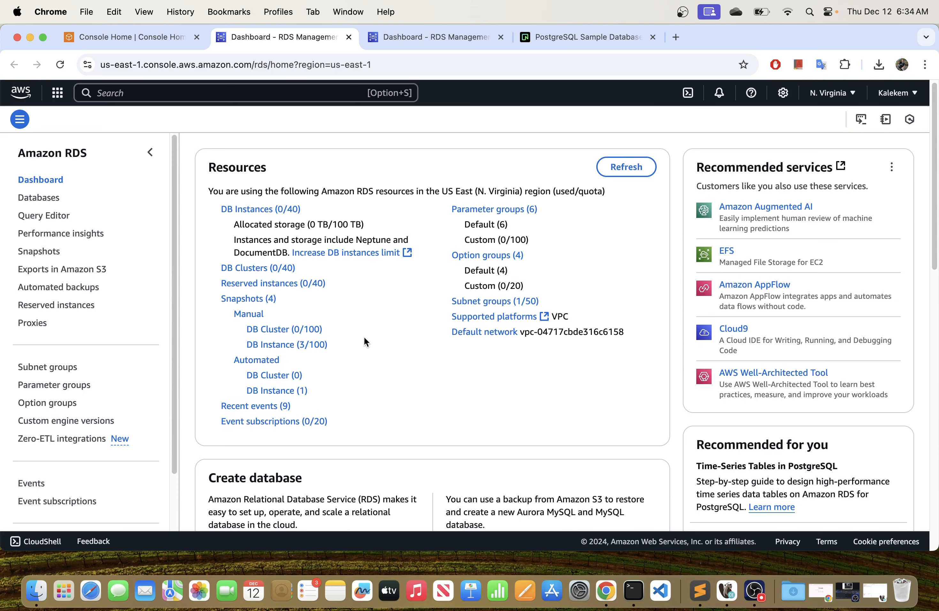
scroll(362, 306, down, 10)
scroll(362, 306, up, 6)
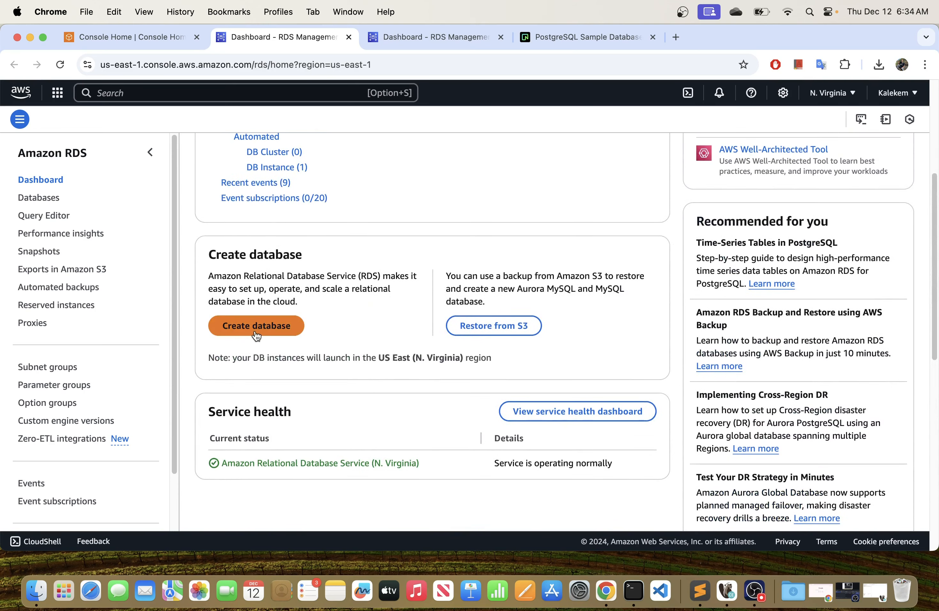
click(257, 326)
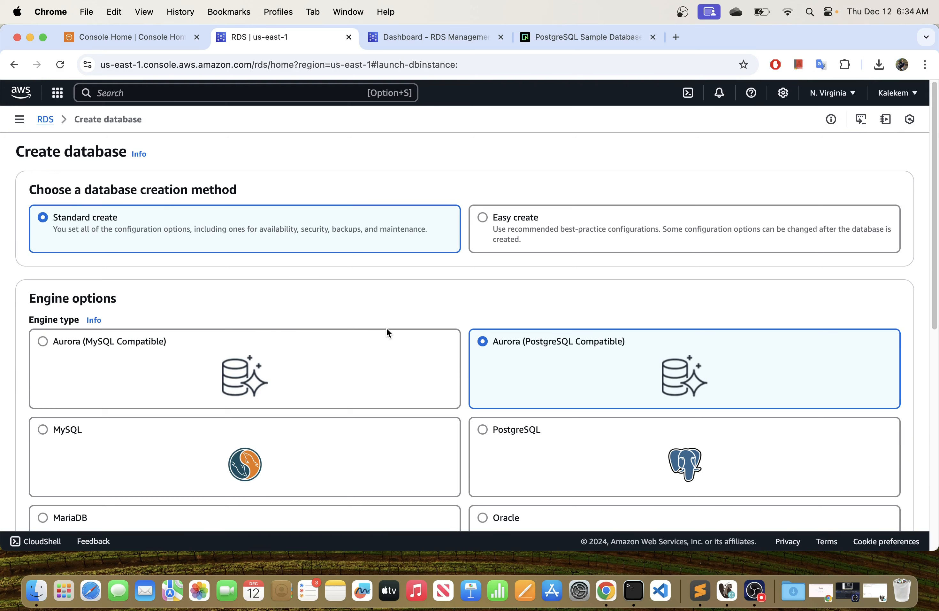
Choose PostgreSQL as the engine type for the new database.
scroll(387, 326, down, 2)
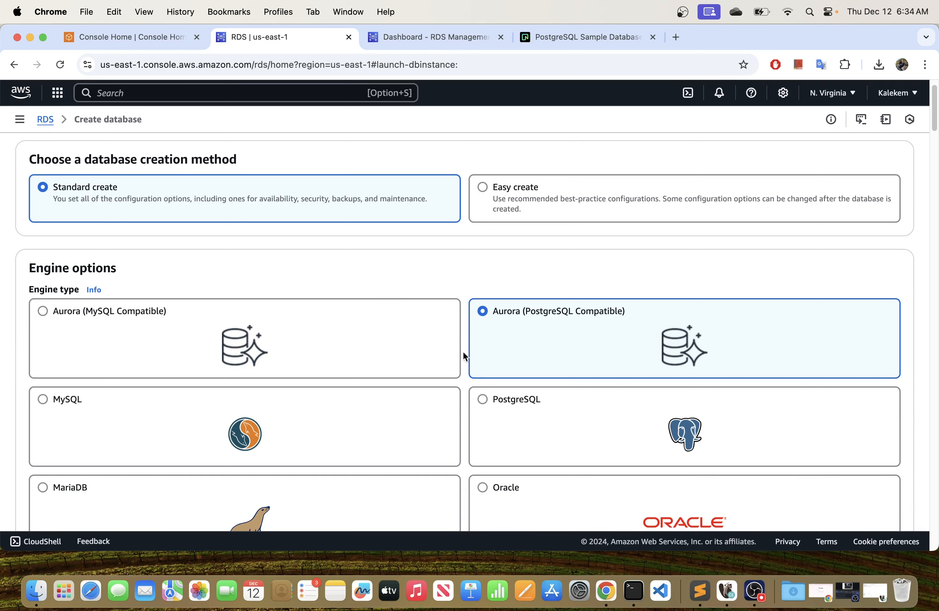
click(496, 402)
scroll(486, 385, down, 10)
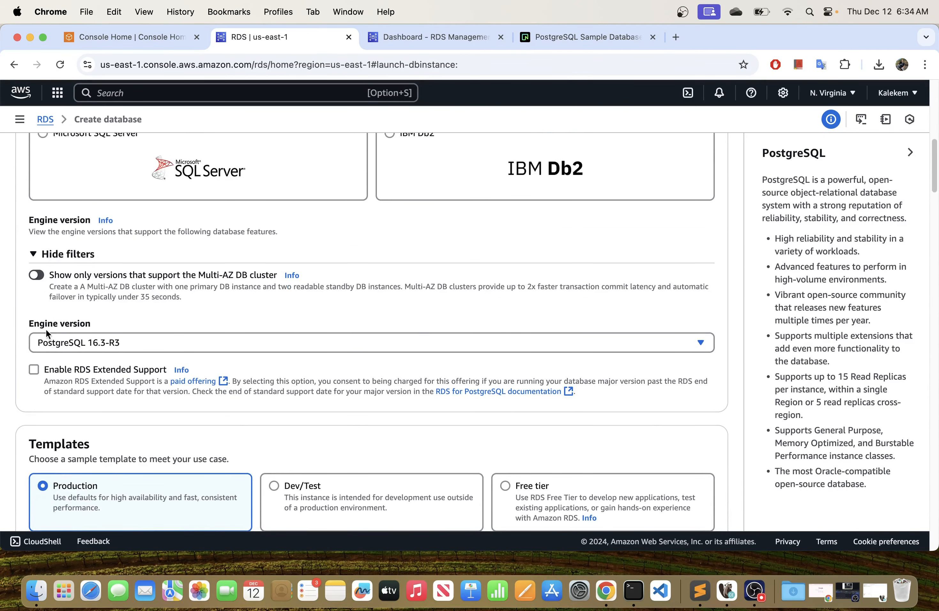
Review the available engine versions and choose PostgreSQL 16.3-R3.
scroll(77, 310, down, 1)
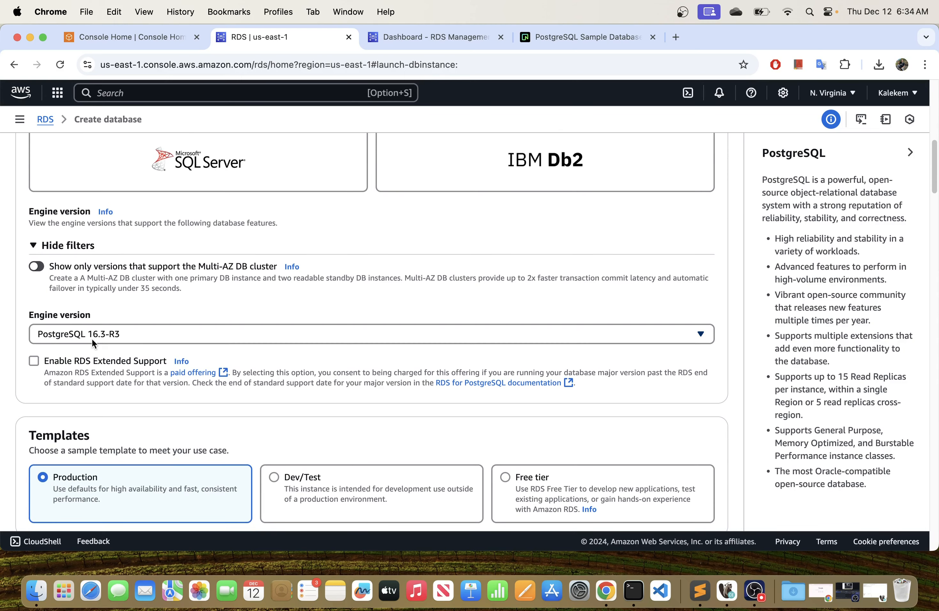
click(115, 333)
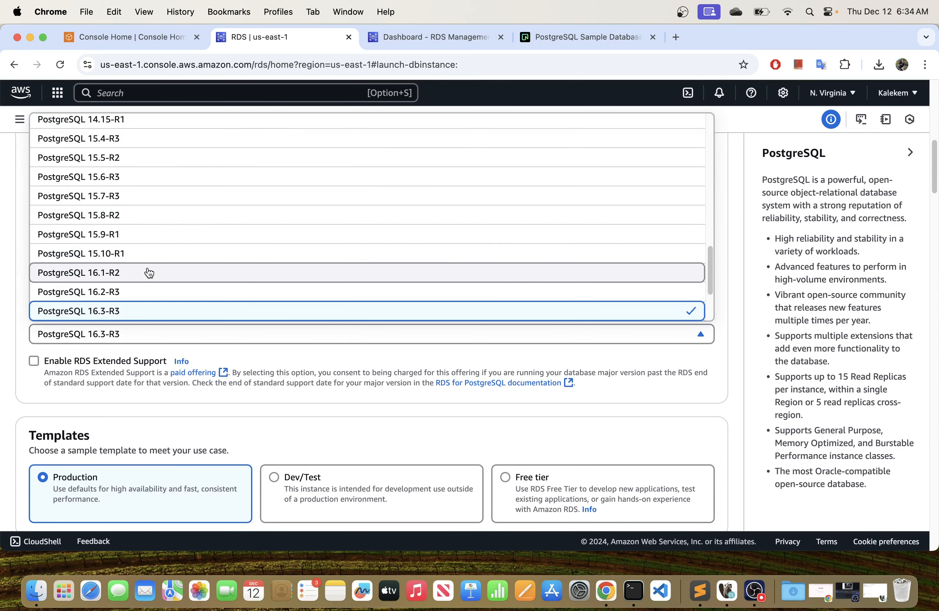
scroll(148, 272, down, 1)
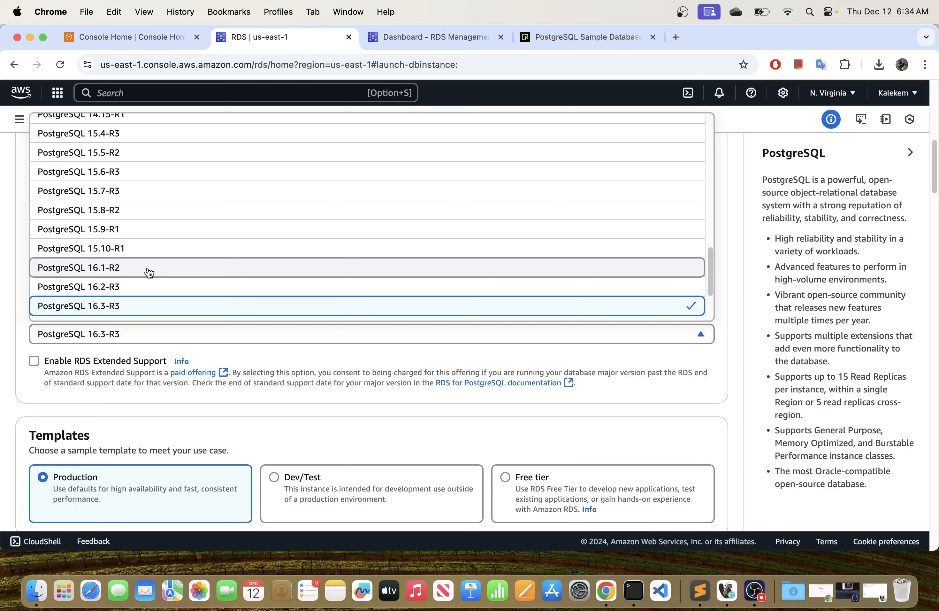
scroll(148, 272, down, 2)
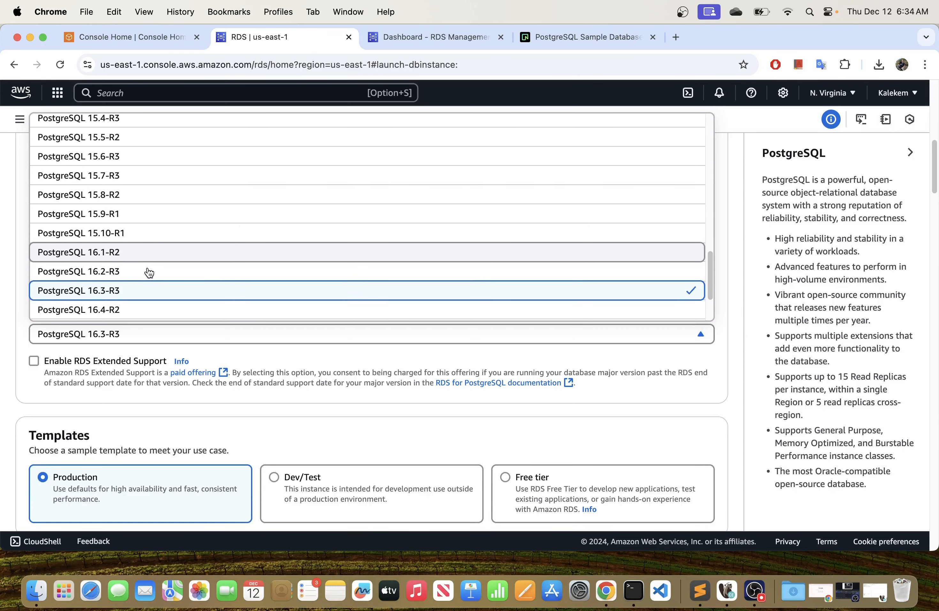
scroll(149, 272, down, 4)
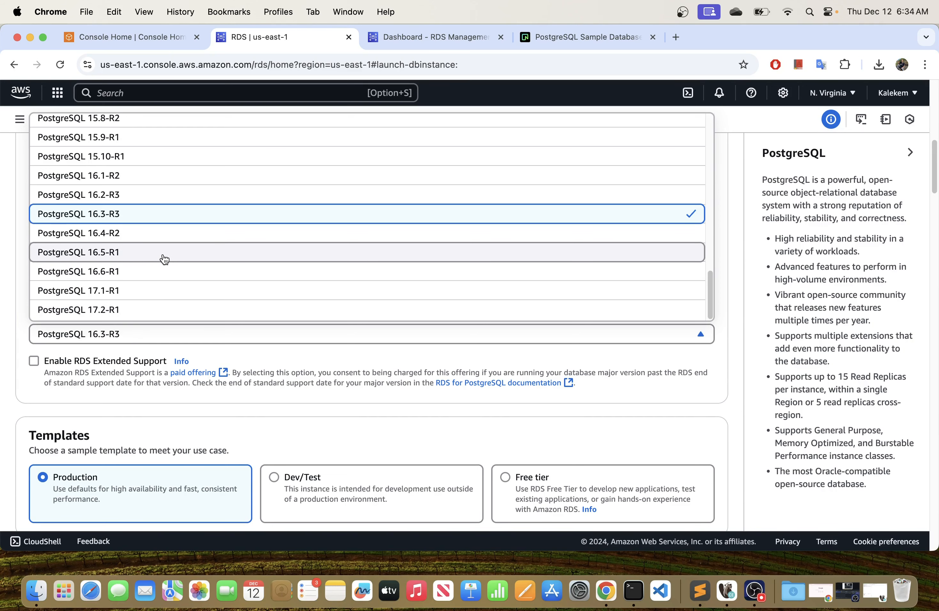
scroll(162, 258, up, 5)
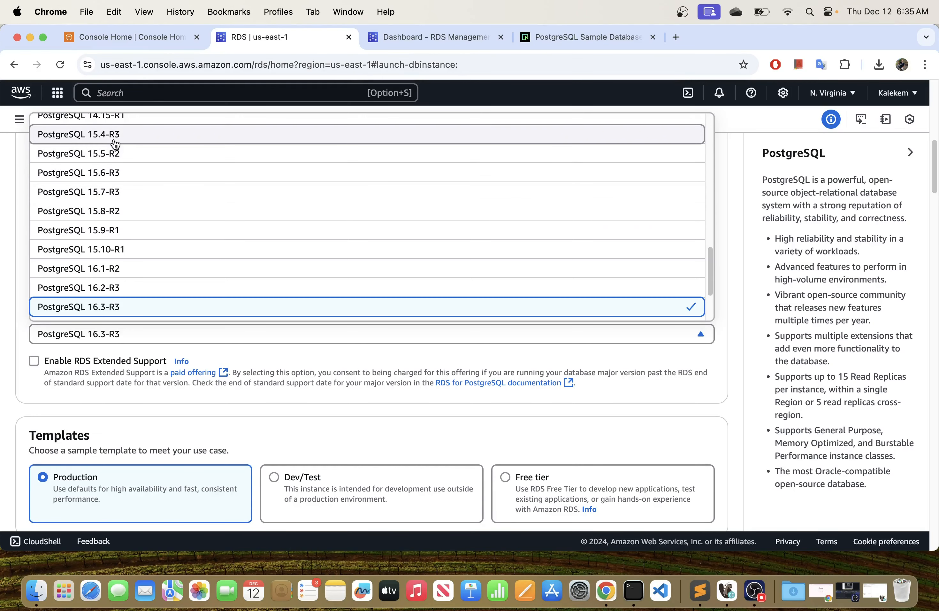
click(133, 311)
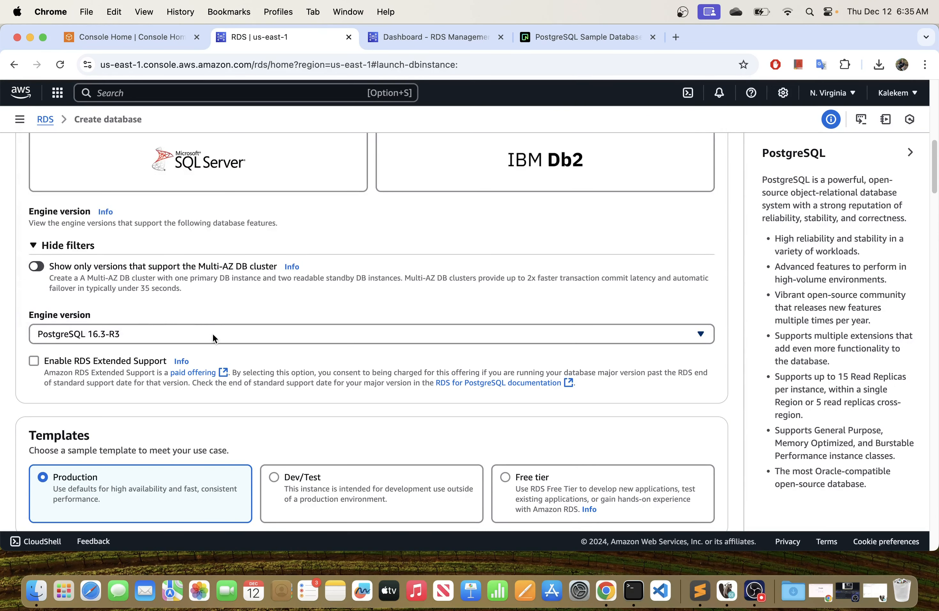
Try the Dev/Test, Free tier and Production templates to compare their availability and durability options.
scroll(213, 338, down, 5)
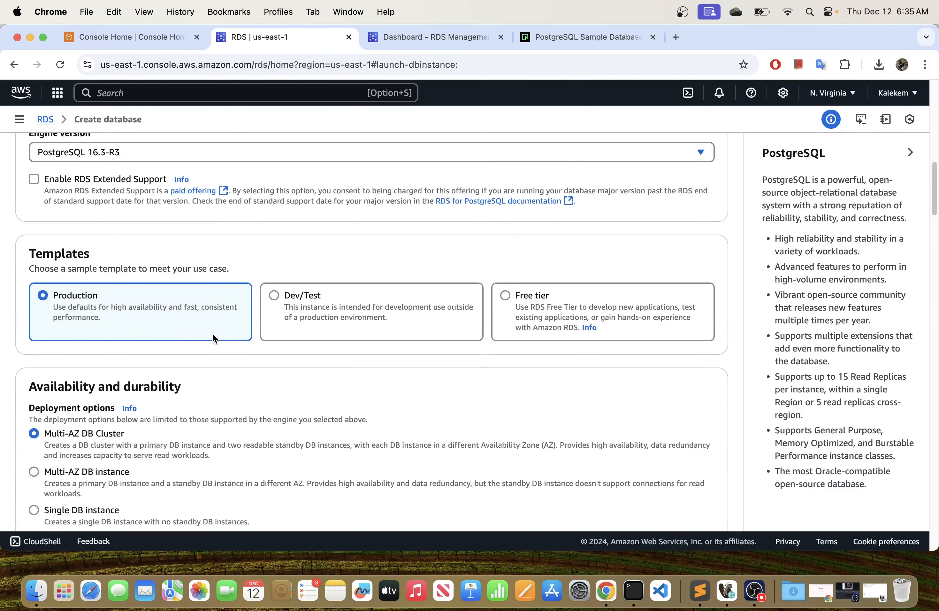
scroll(213, 337, up, 3)
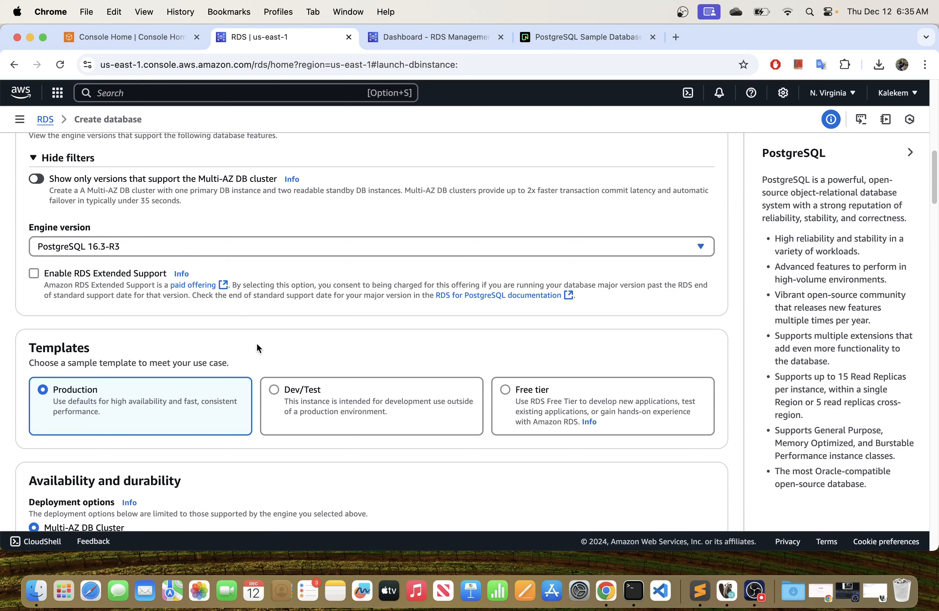
scroll(231, 341, down, 3)
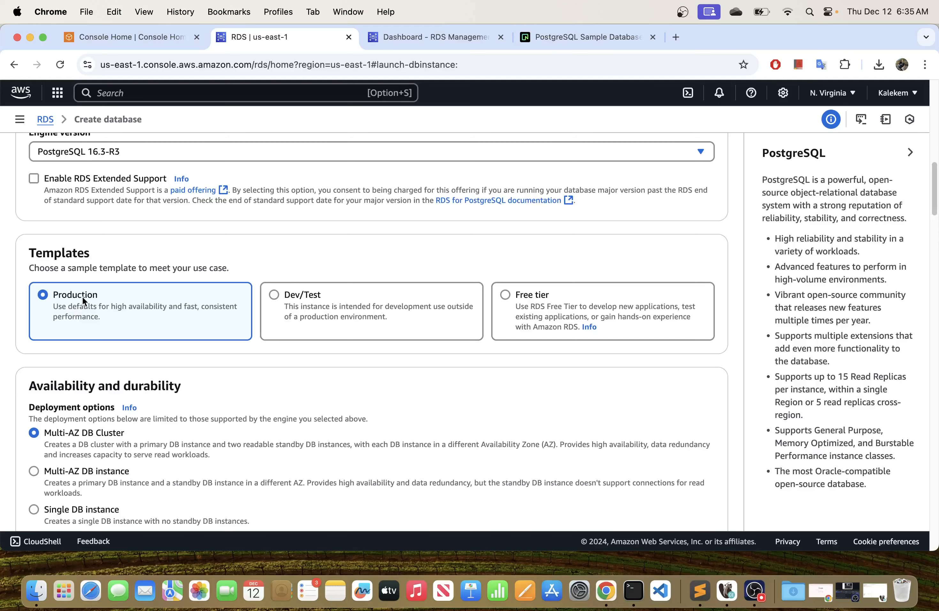
click(316, 309)
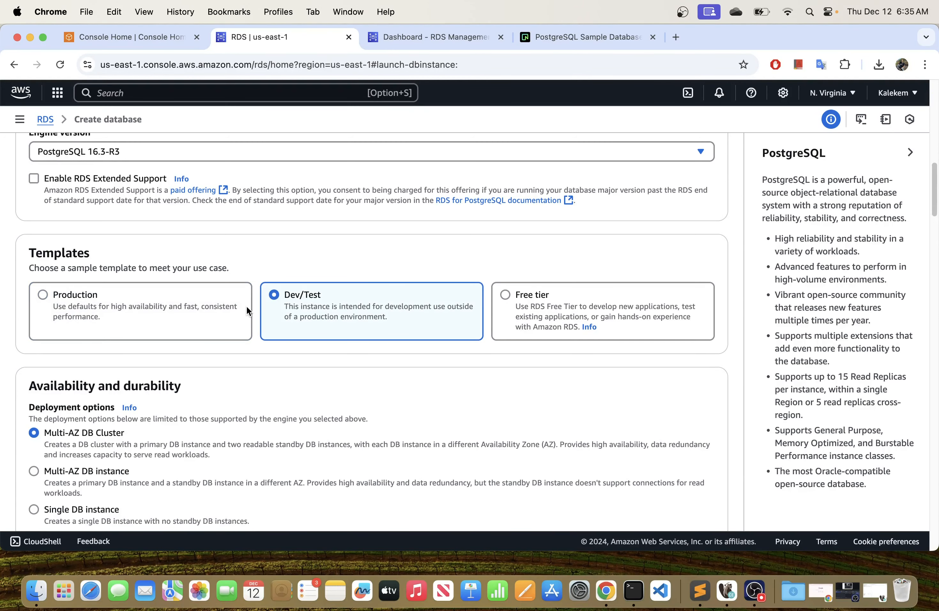
scroll(246, 308, down, 3)
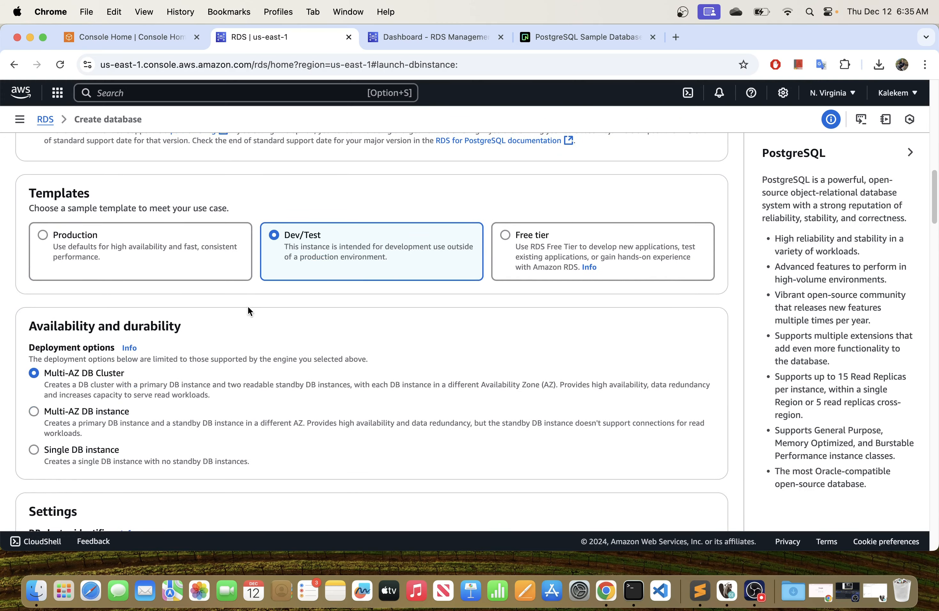
click(529, 242)
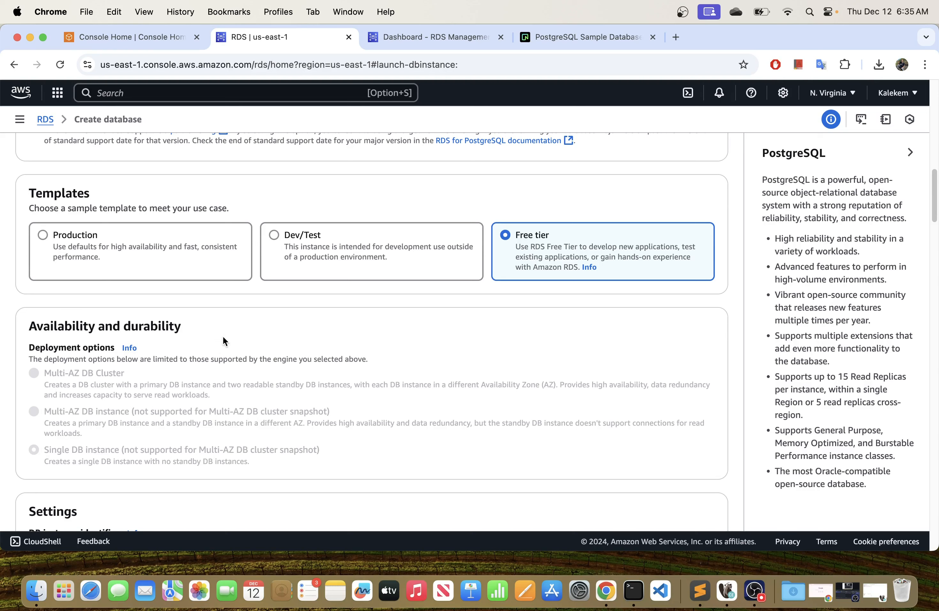
click(291, 237)
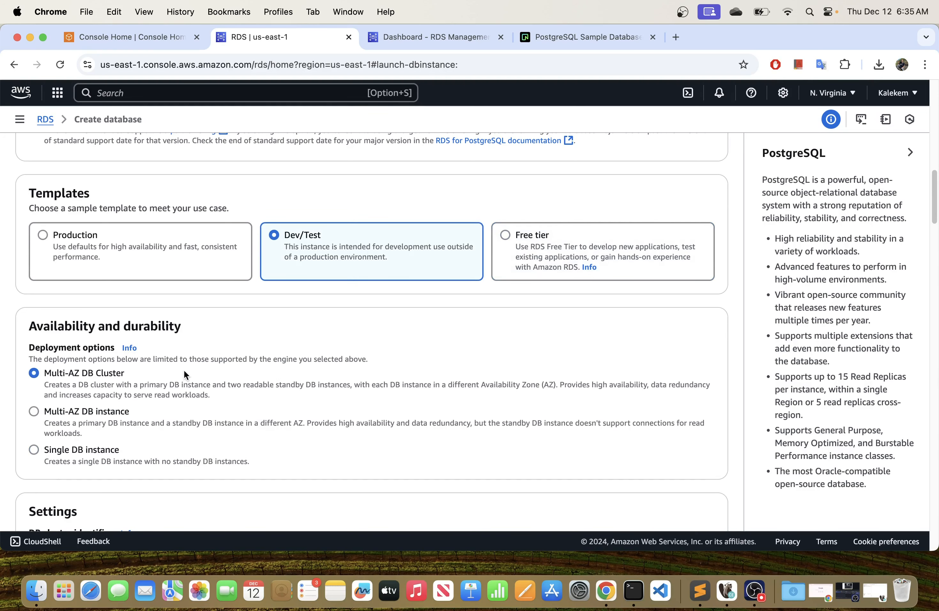
scroll(117, 389, down, 1)
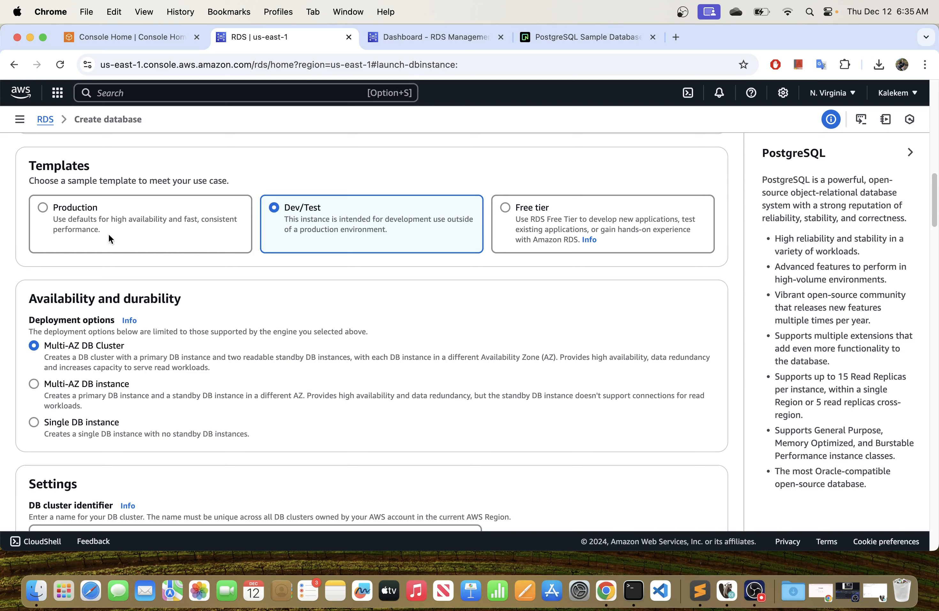
click(109, 224)
click(311, 222)
click(216, 221)
click(269, 235)
Choose the Free tier template for the database.
click(529, 221)
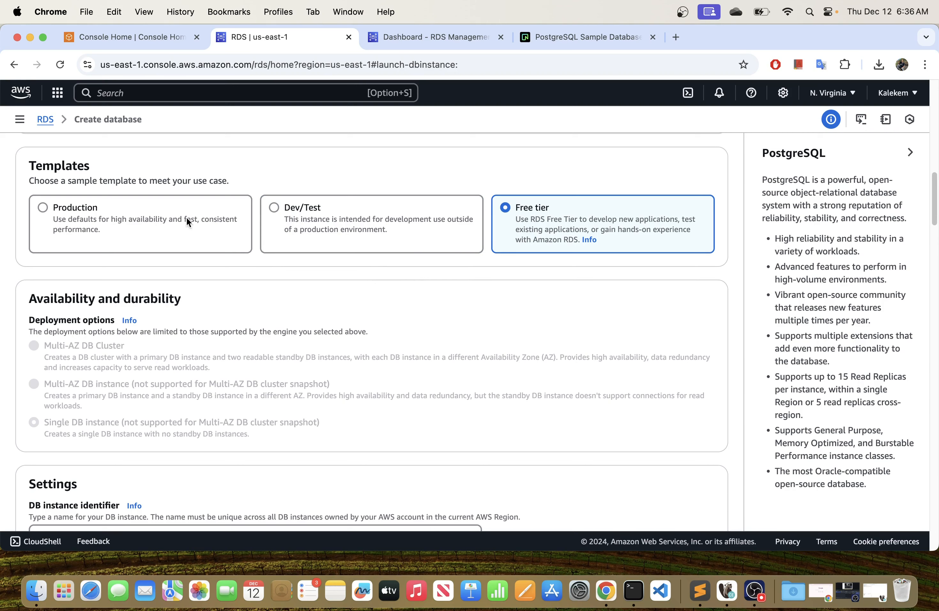
scroll(351, 358, down, 3)
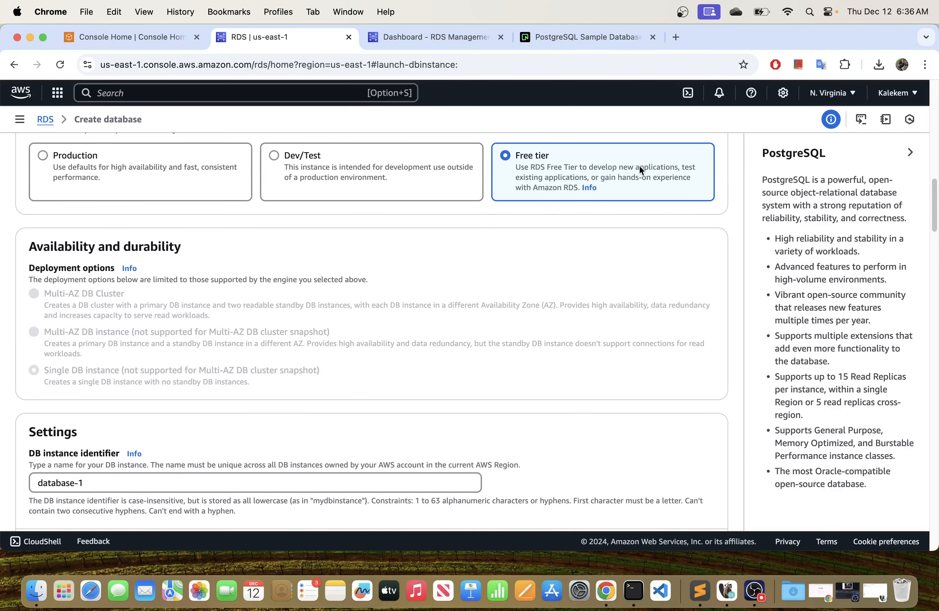
Replace the DB instance identifier with my-postgres-db.
scroll(335, 313, down, 6)
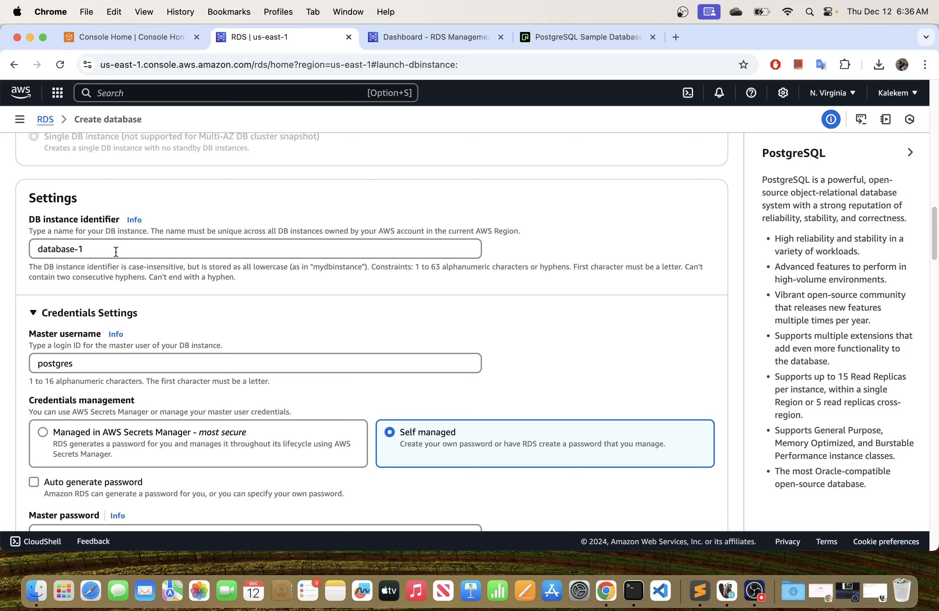
drag(118, 251, 20, 246)
text(my)
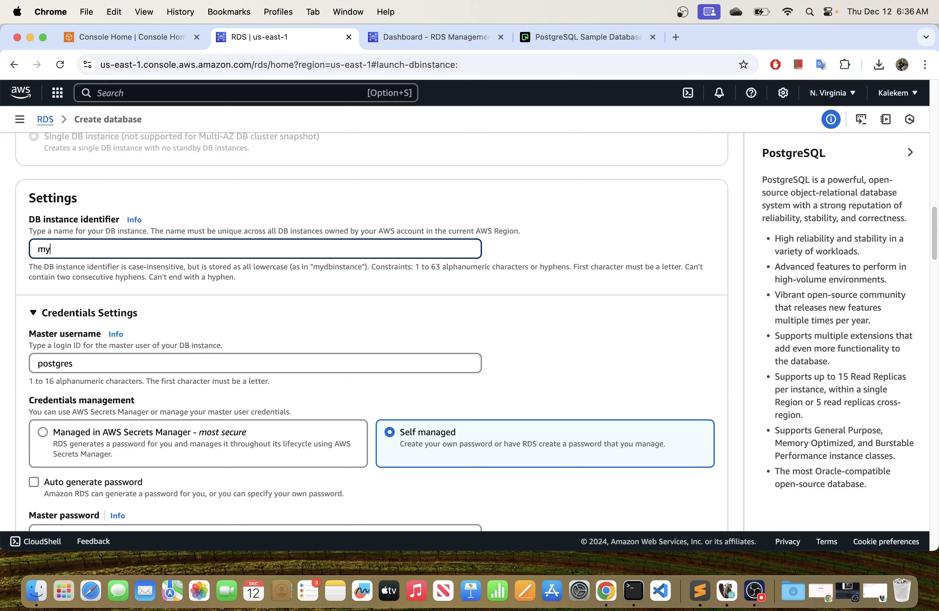
text(-postgres-db)
scroll(371, 332, down, 1)
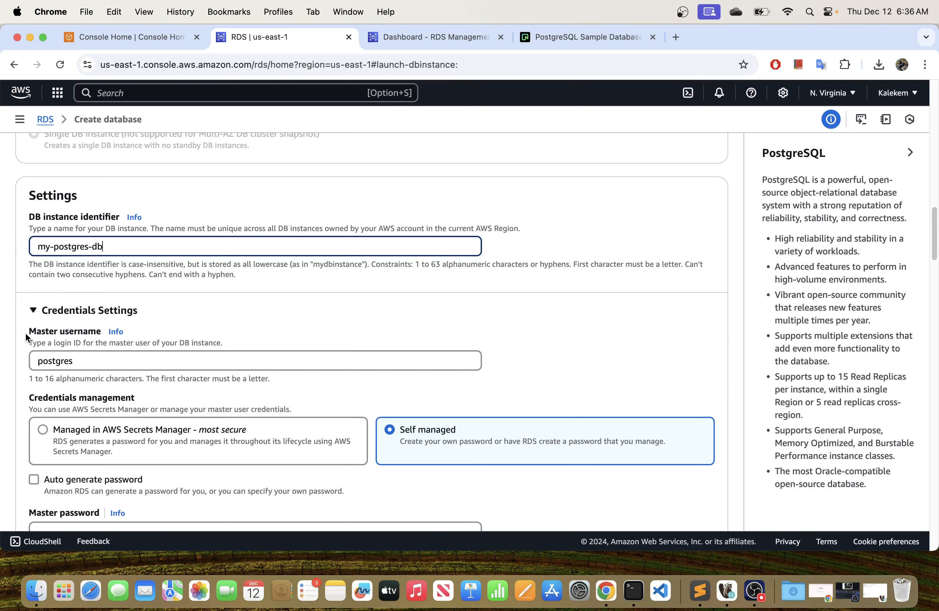
scroll(50, 310, down, 3)
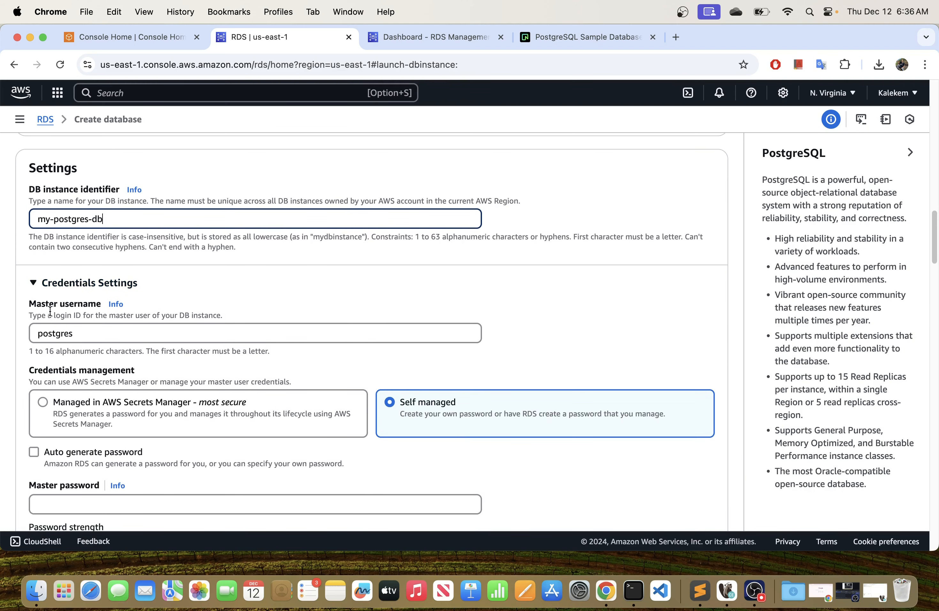
Try the AWS Secrets Manager credentials option, return to Self managed, and toggle automatic password generation on and back off.
scroll(91, 325, down, 2)
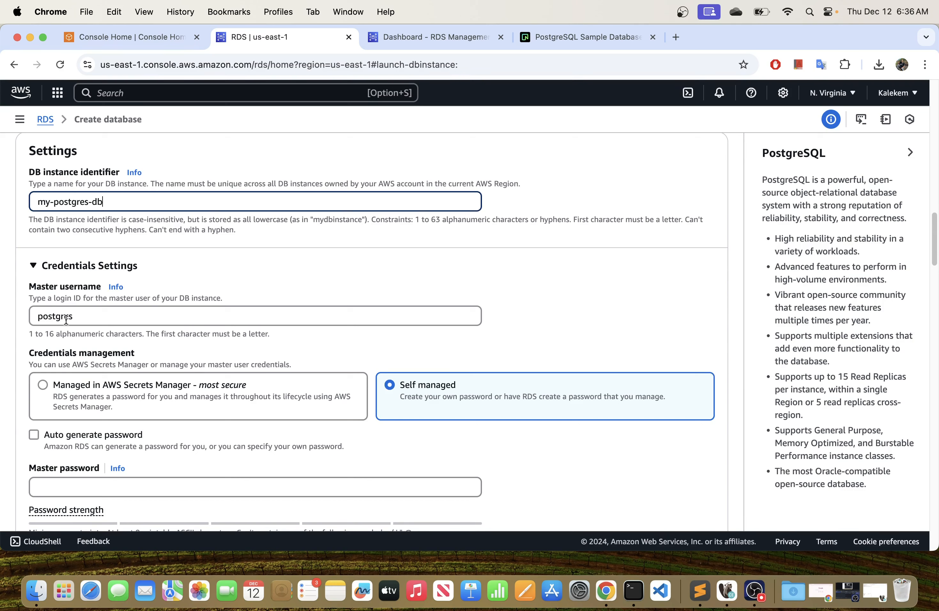
scroll(111, 317, down, 2)
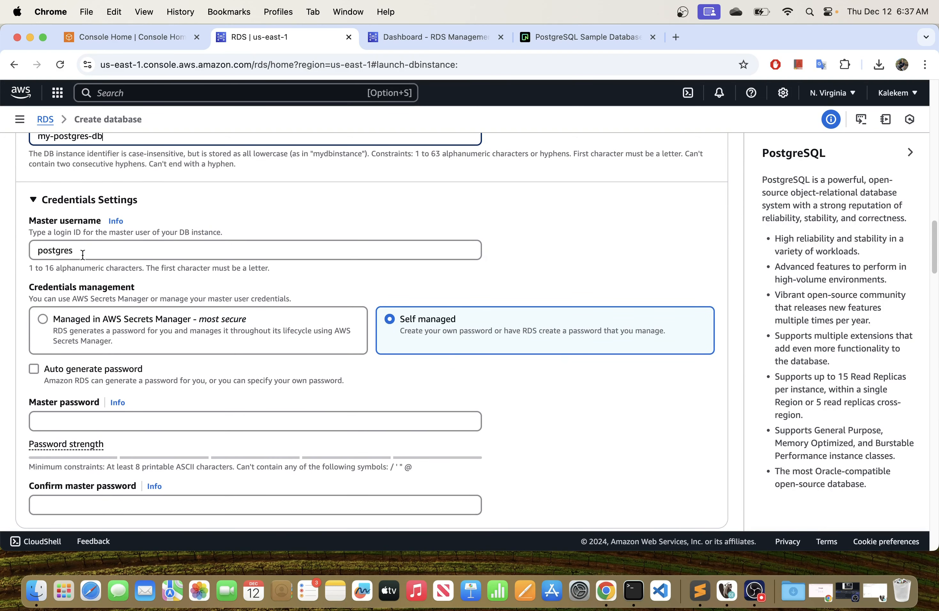
scroll(159, 282, down, 1)
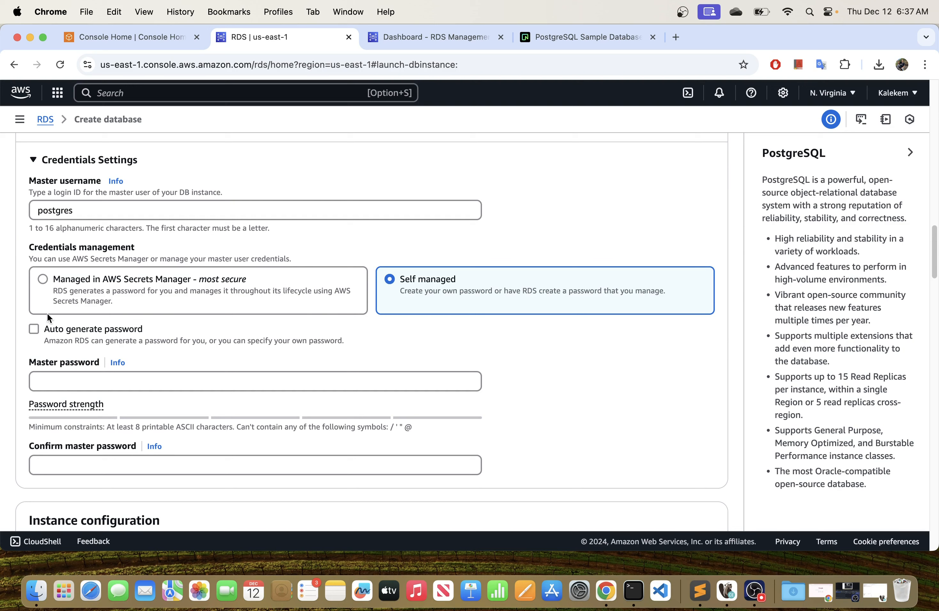
click(43, 280)
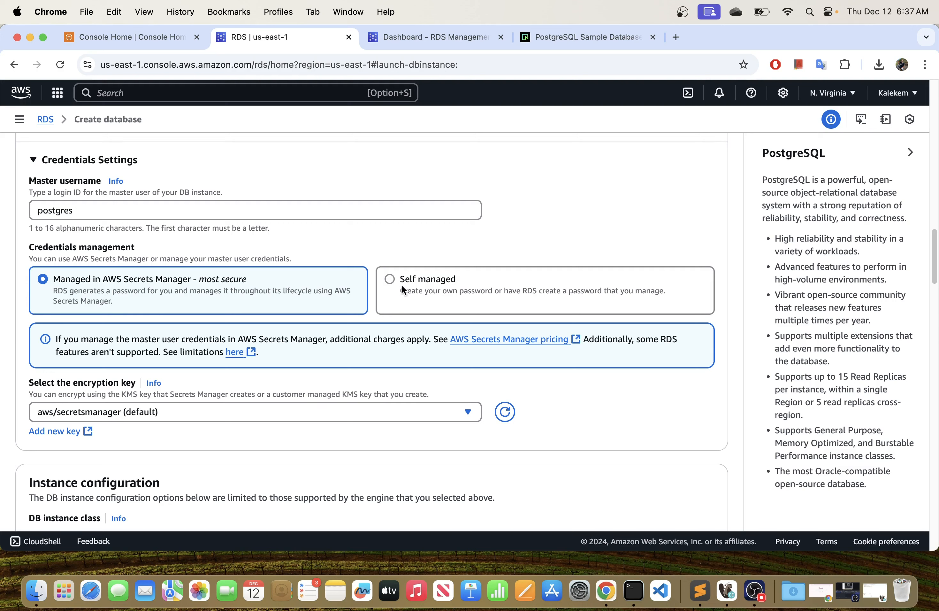
click(391, 280)
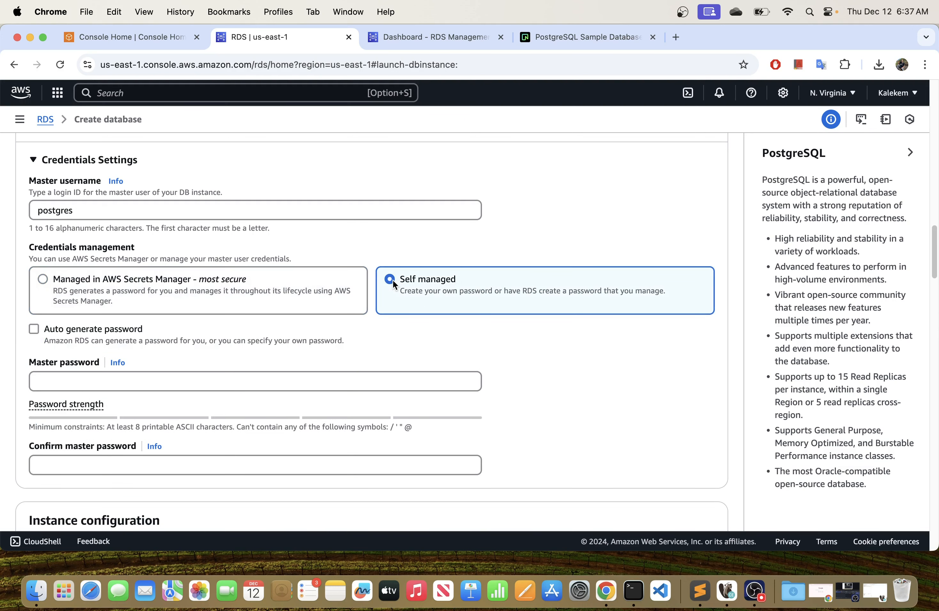
click(31, 331)
click(32, 331)
Check the master password constraints, including the symbols that are not allowed.
scroll(243, 339, down, 3)
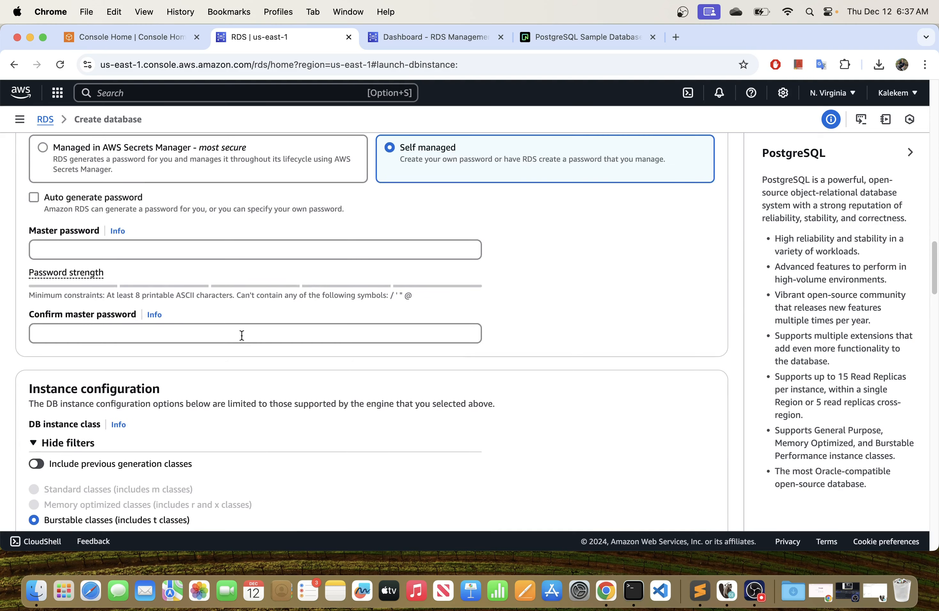
click(203, 257)
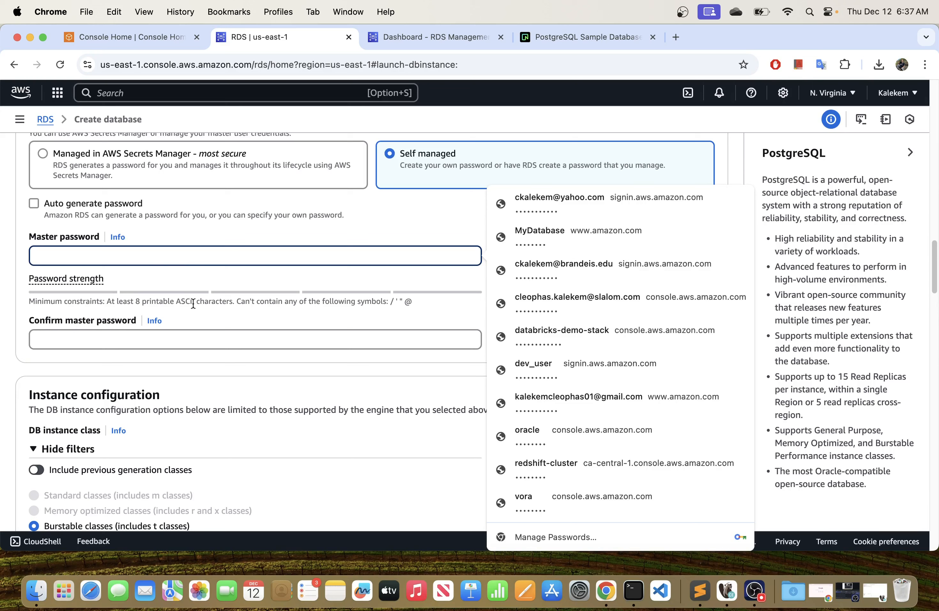
click(409, 302)
drag(387, 314, 407, 316)
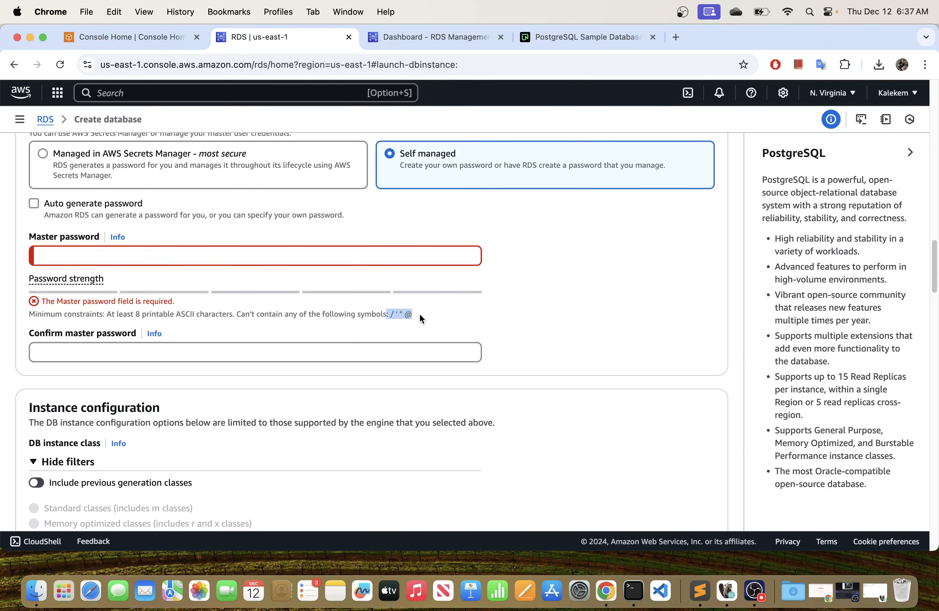
Enter the master password for the database, clearing the first entry and entering it again.
click(158, 258)
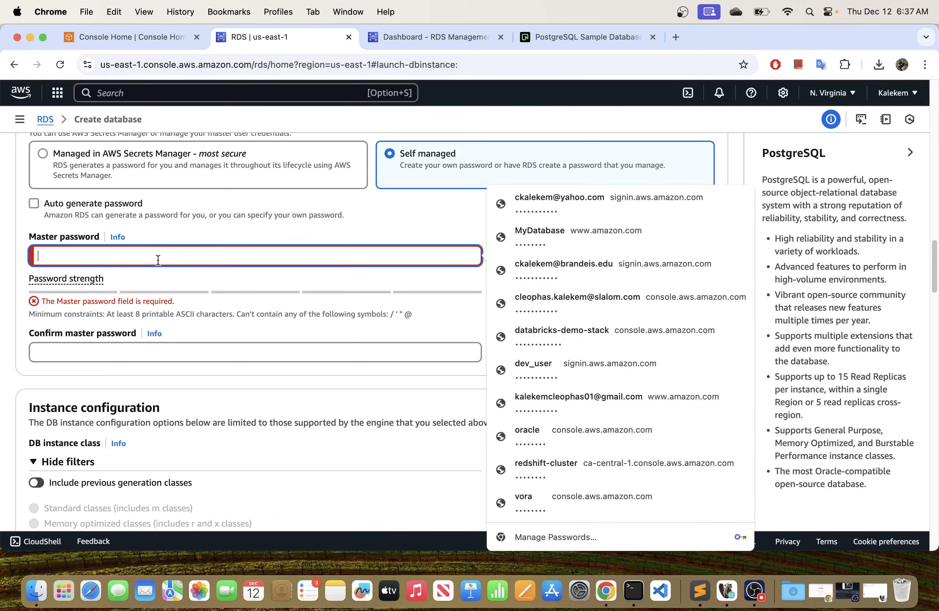
text(•••••••••)
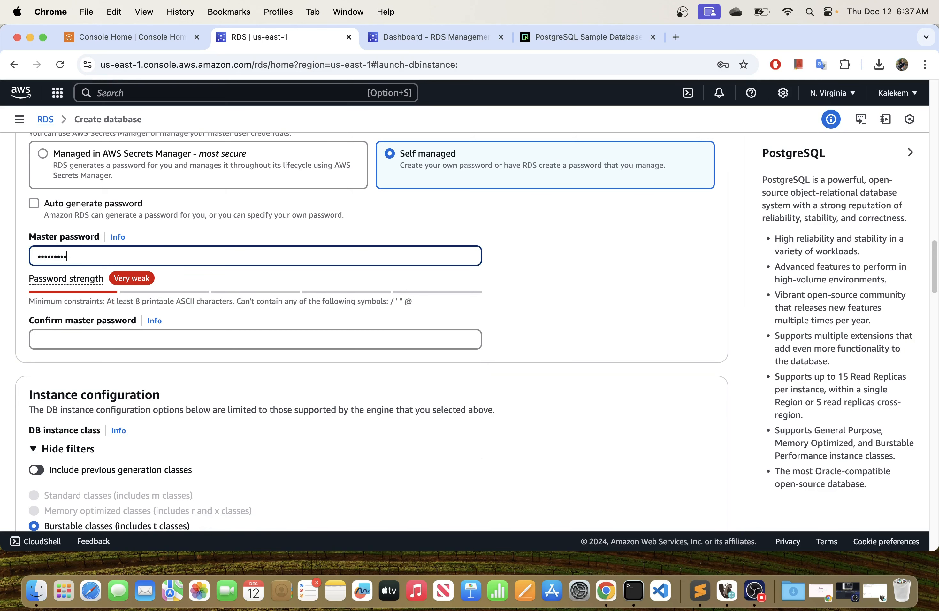
key(BackSpace)
key(BackSpace)
key(BackSpace)
key(BackSpace)
key(BackSpace)
key(BackSpace)
key(BackSpace)
key(BackSpace)
key(BackSpace)
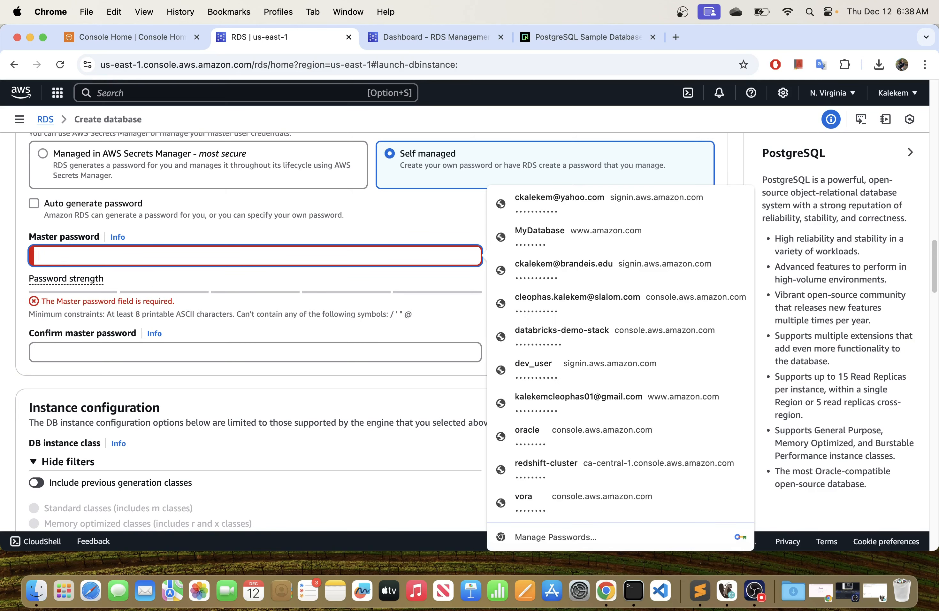
text(••••••••)
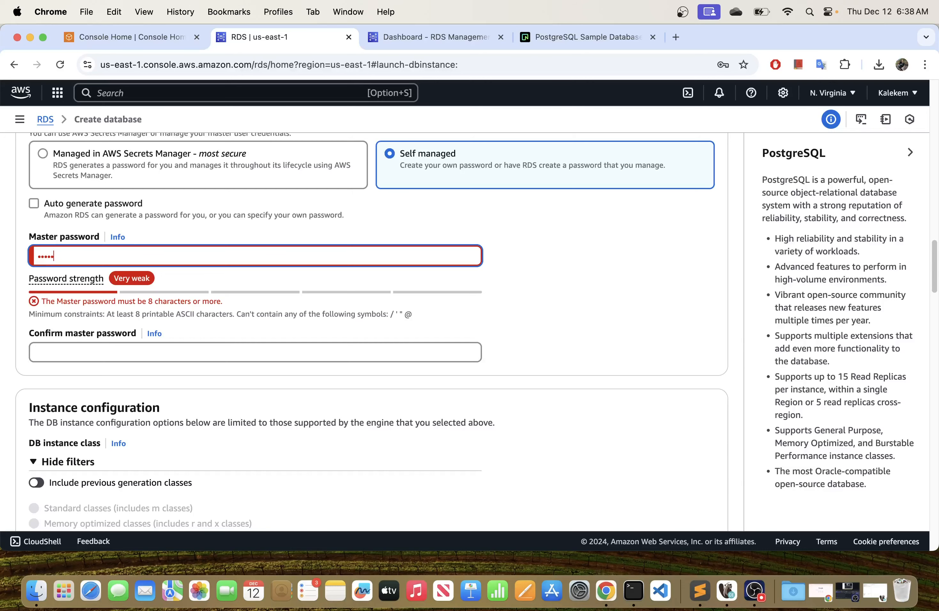
text(•••)
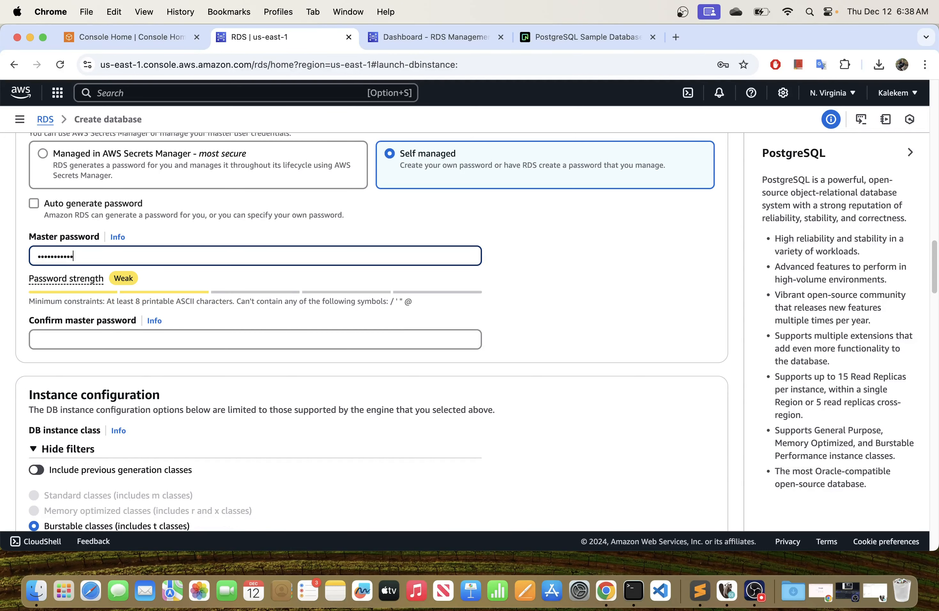
Repeat the master password in the confirmation field and check both password entries.
click(130, 341)
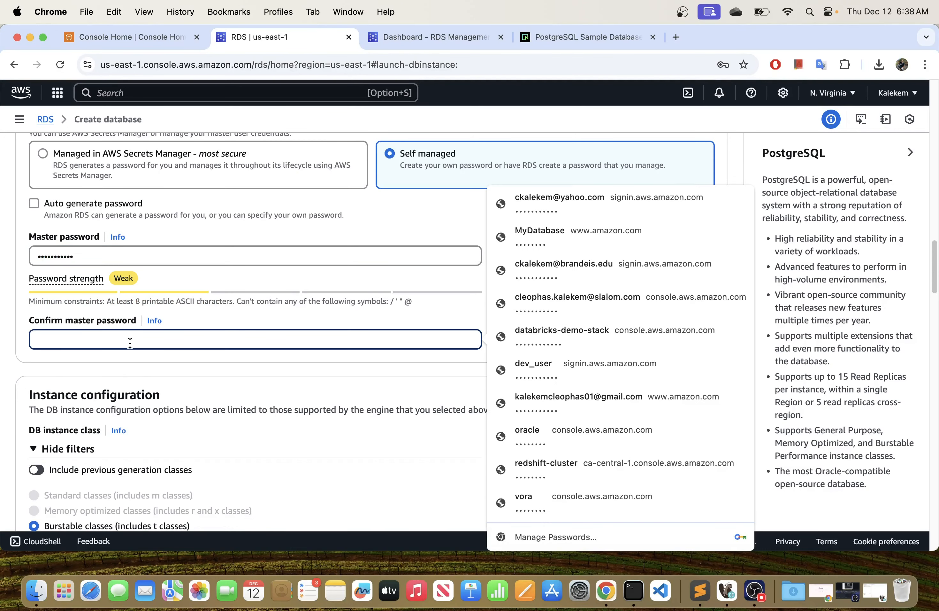
text(••••••••)
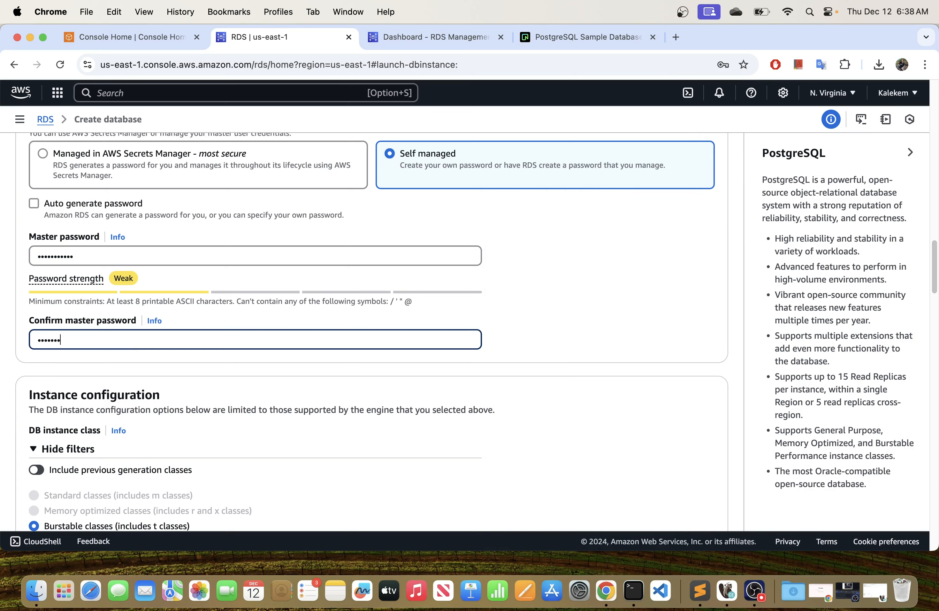
text(•)
click(142, 256)
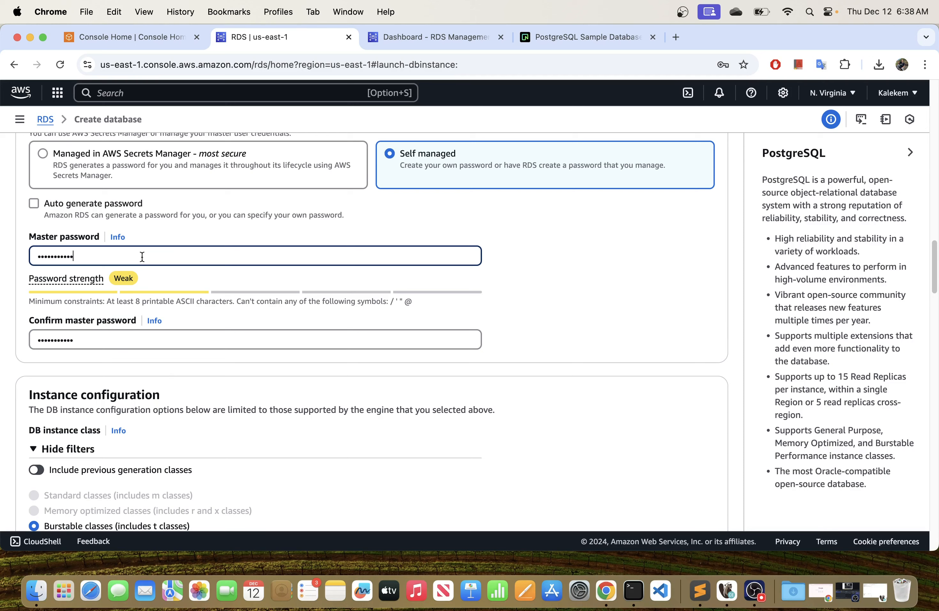
click(120, 339)
click(159, 260)
Examine the instance configuration and the list of burstable DB instance classes offered for the free tier.
scroll(164, 363, down, 1)
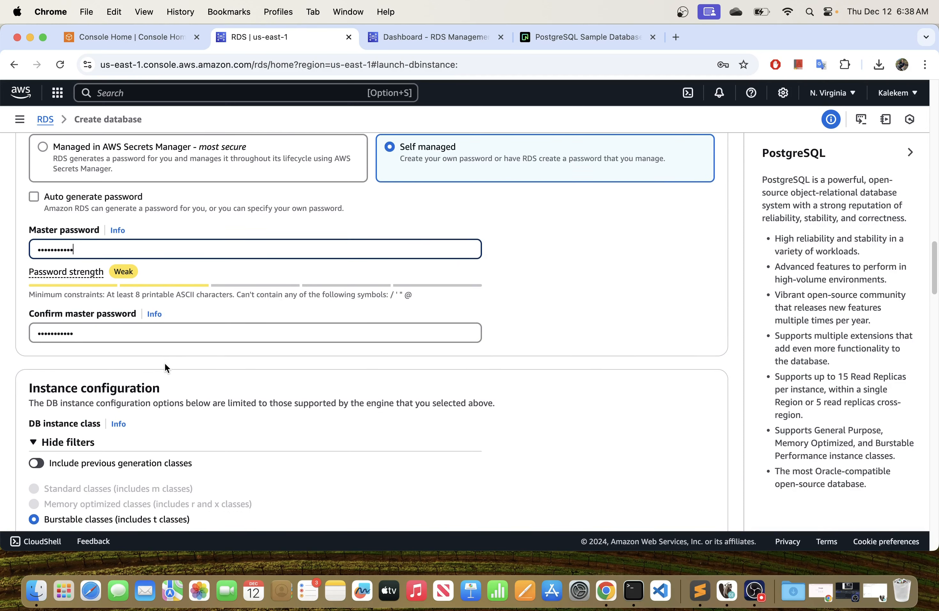
scroll(166, 364, down, 6)
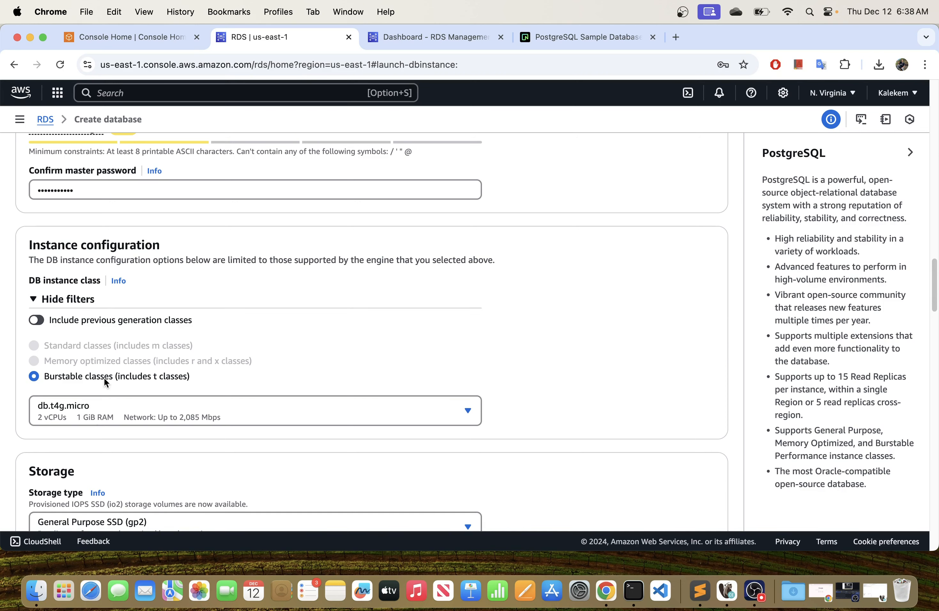
scroll(105, 379, down, 2)
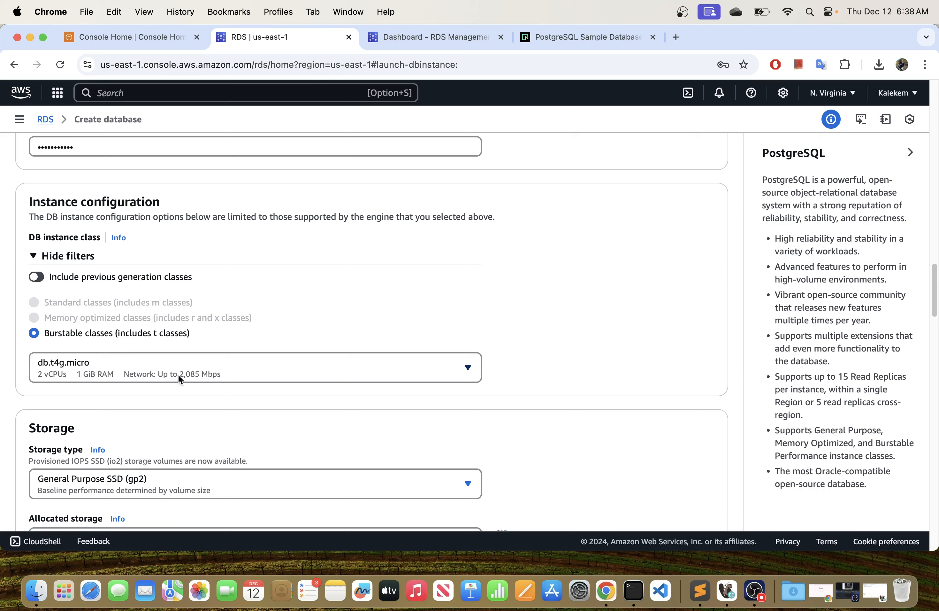
click(186, 377)
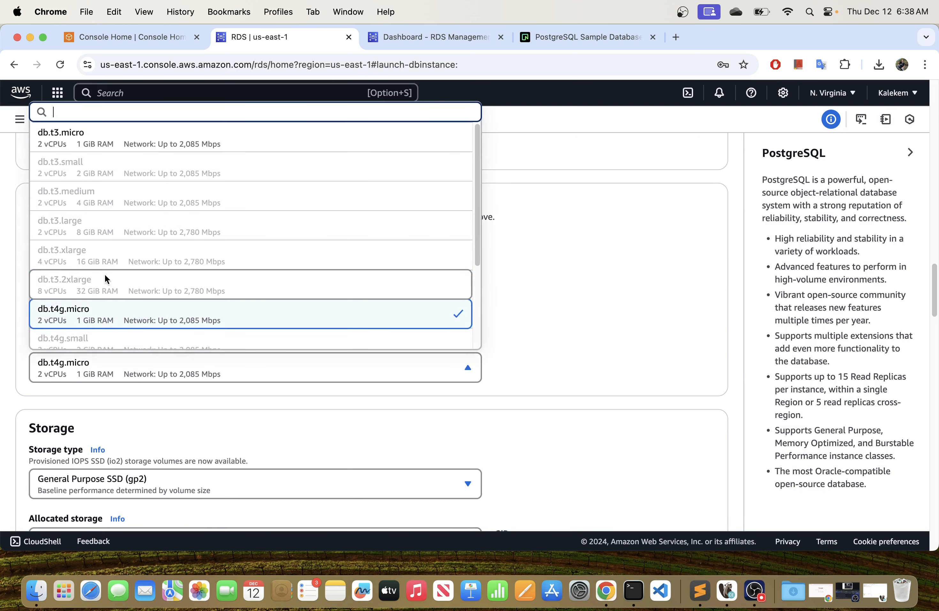
scroll(119, 256, down, 1)
scroll(119, 251, down, 3)
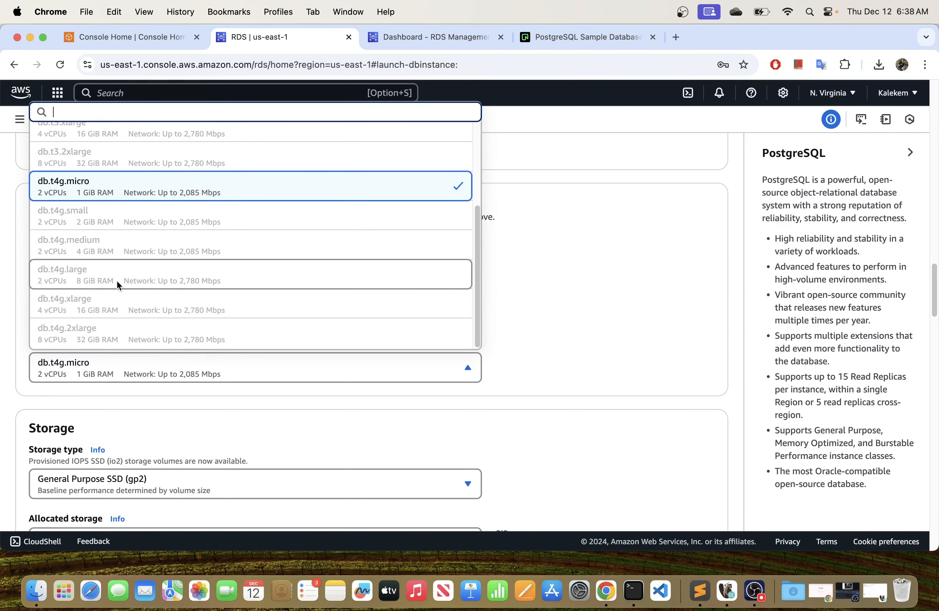
scroll(117, 280, up, 4)
scroll(116, 281, up, 1)
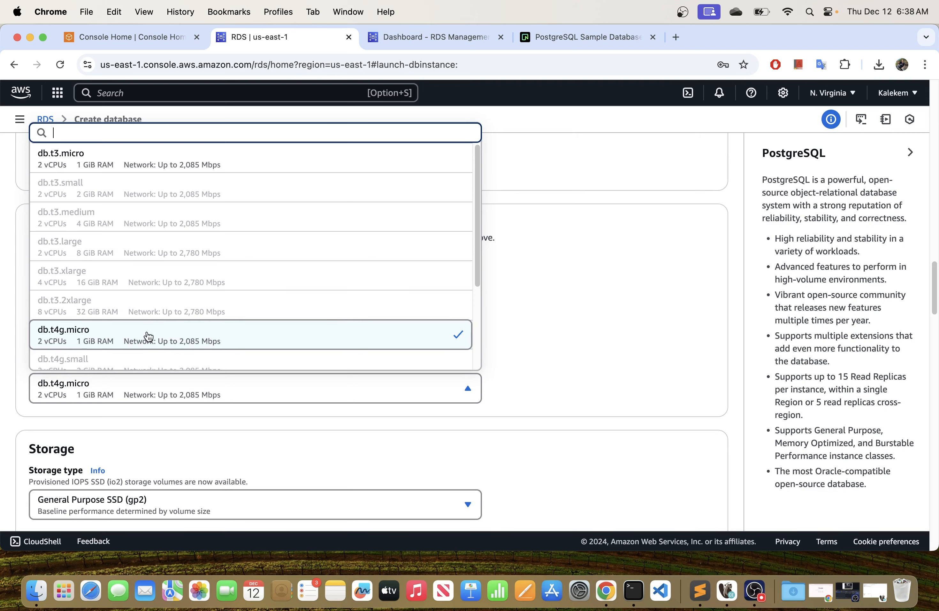
Look over the connectivity, tags, authentication, monitoring and estimated monthly cost sections of the form.
scroll(563, 321, down, 15)
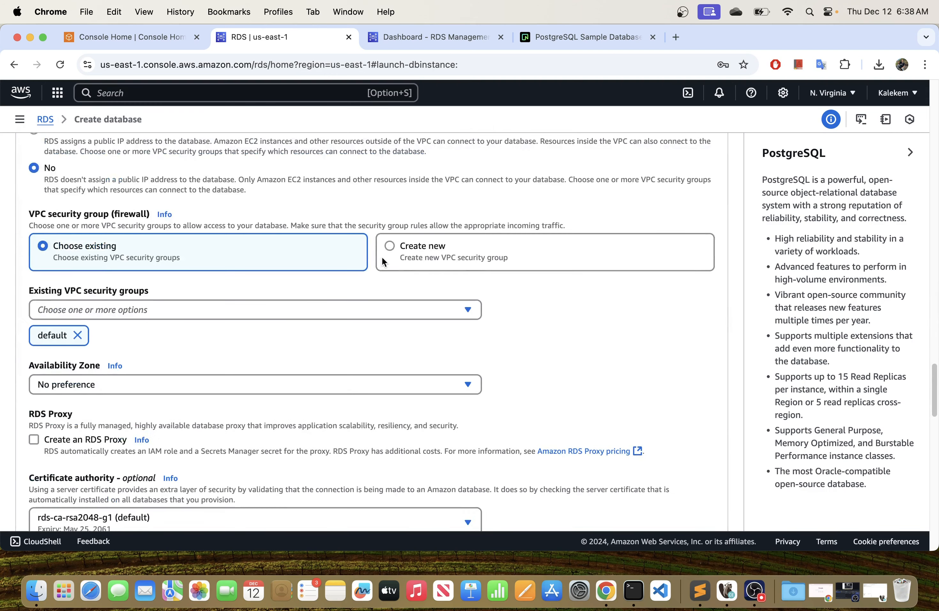
scroll(382, 258, up, 10)
scroll(381, 260, down, 15)
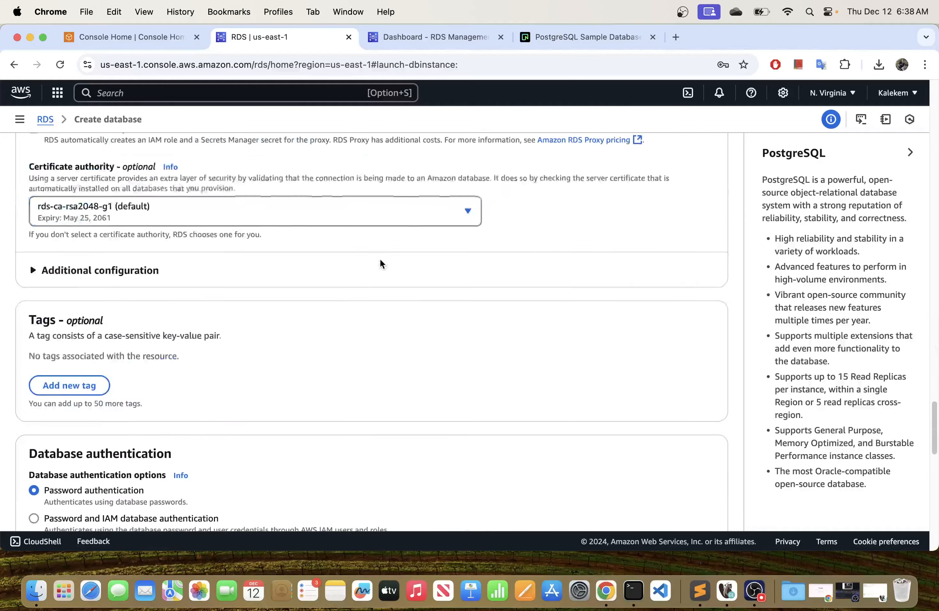
scroll(380, 258, down, 10)
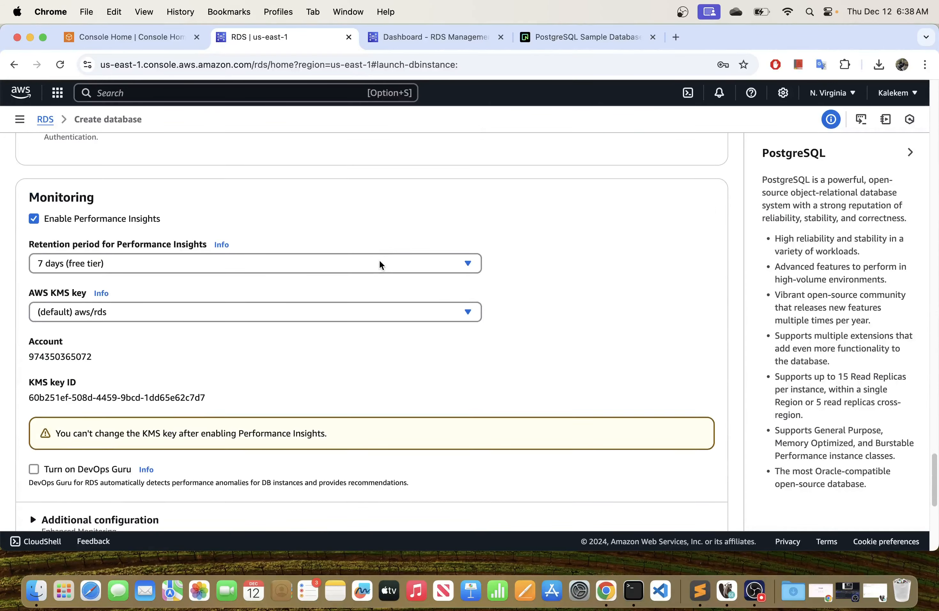
scroll(380, 261, down, 10)
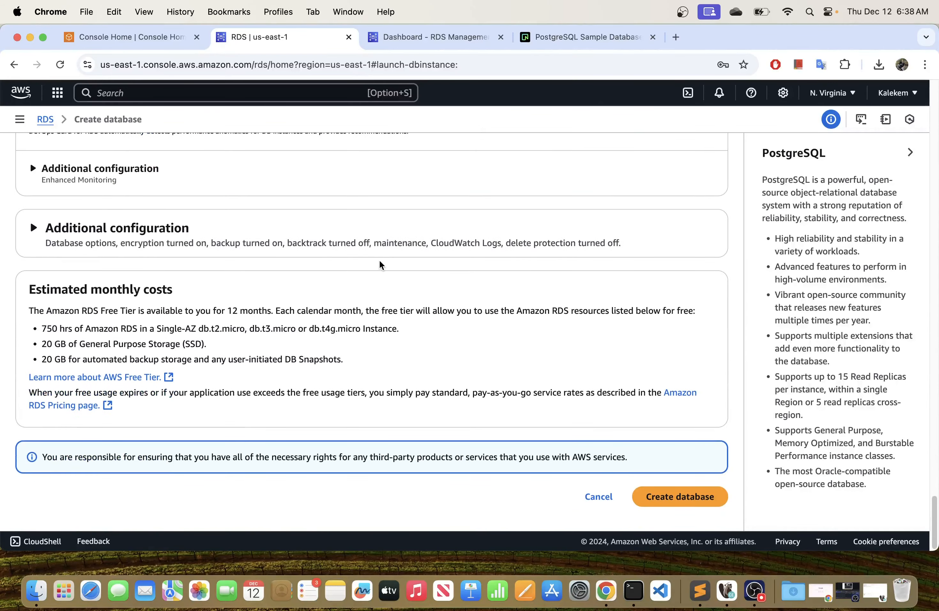
scroll(379, 263, up, 15)
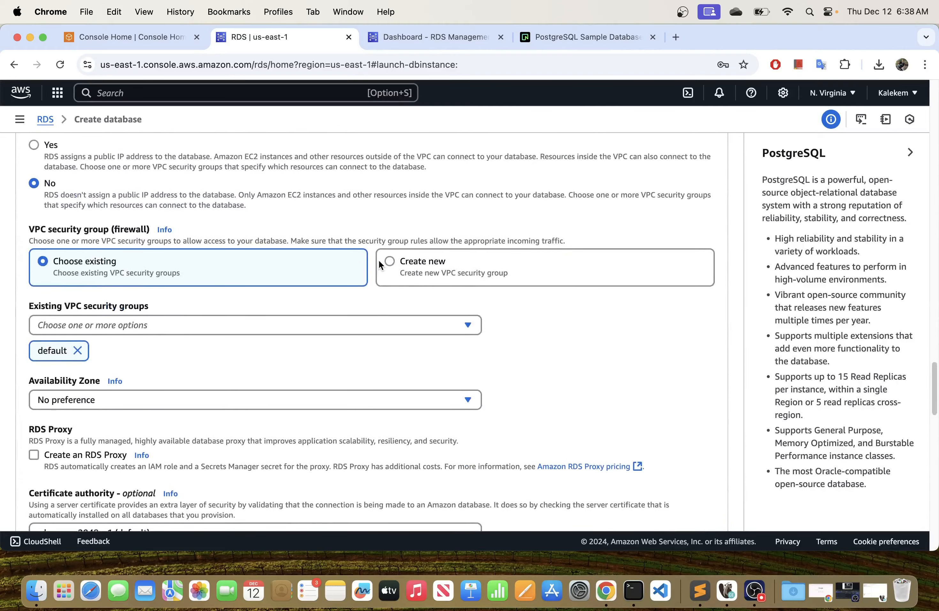
scroll(380, 264, up, 15)
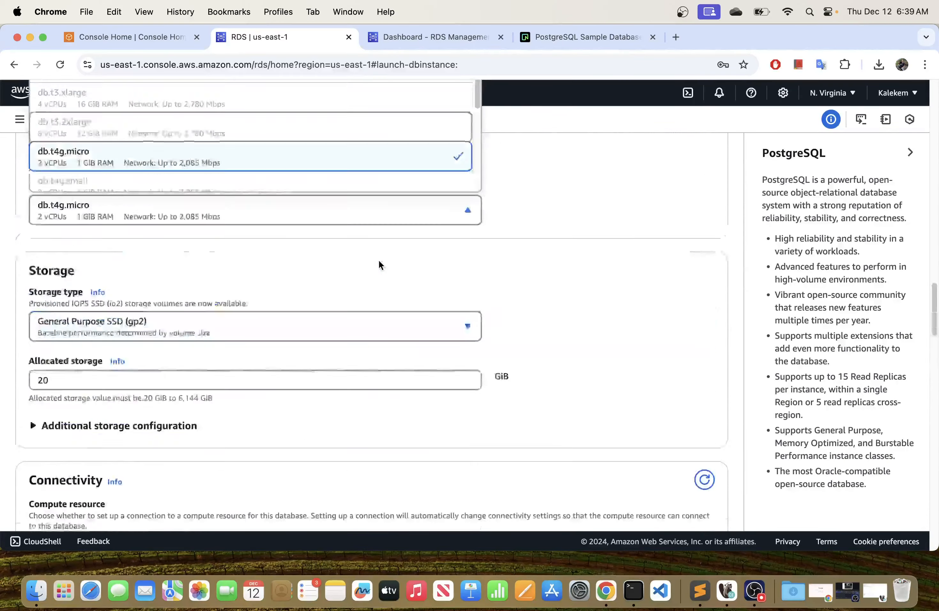
Compare the selectable DB instance classes again and keep db.t4g.micro.
scroll(379, 264, up, 6)
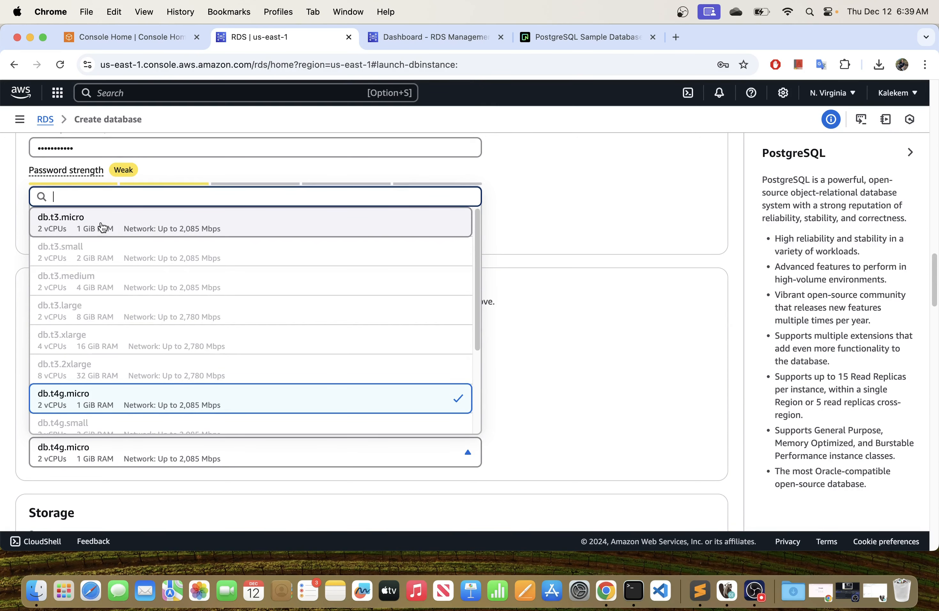
scroll(92, 400, down, 5)
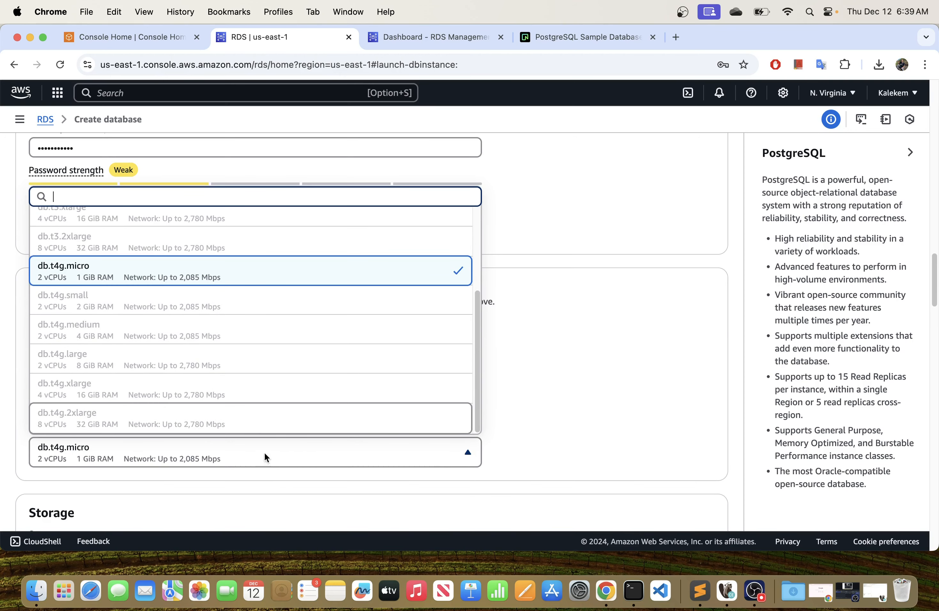
click(516, 409)
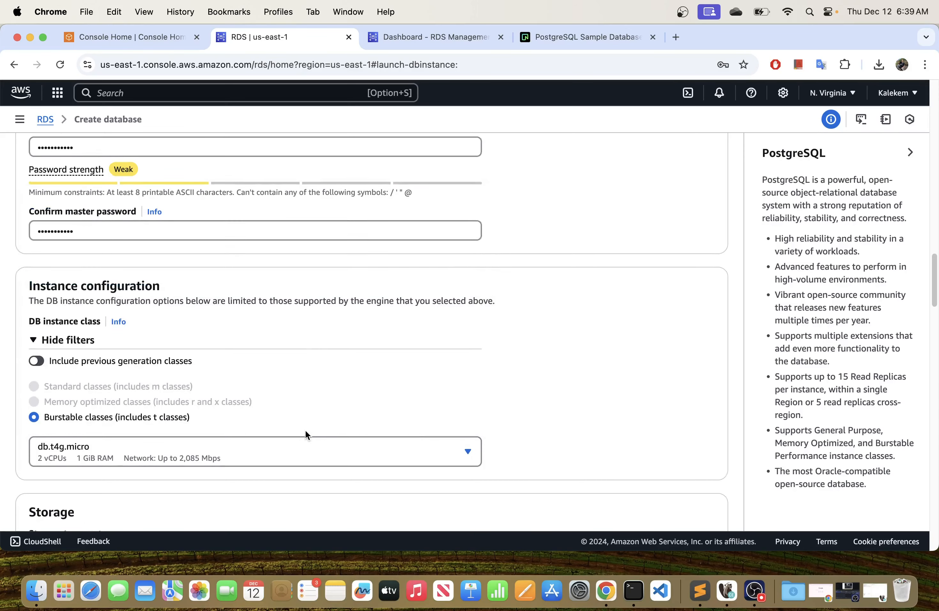
Review the storage type and allocated storage settings, down to the compute resource options under Connectivity.
scroll(305, 429, down, 6)
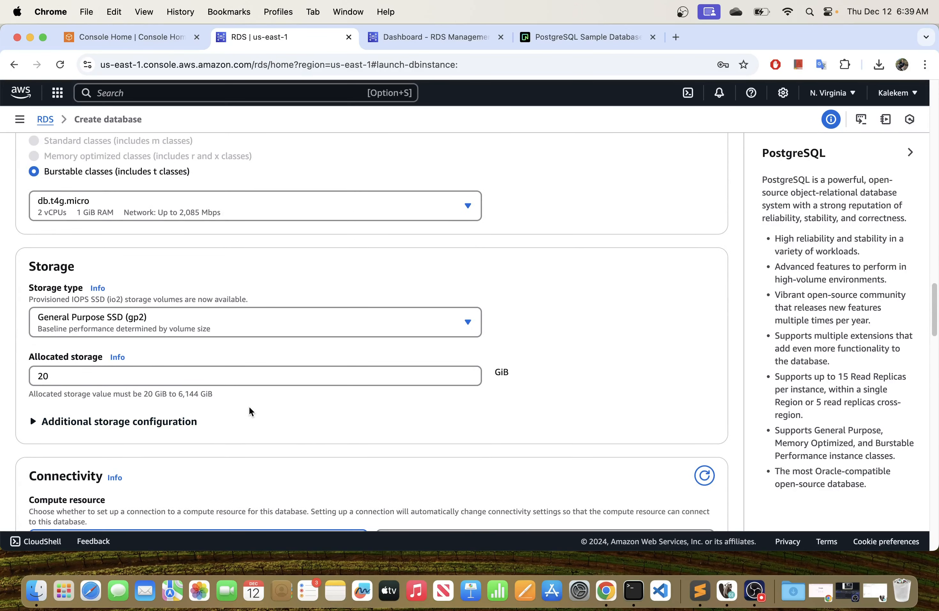
scroll(244, 410, down, 3)
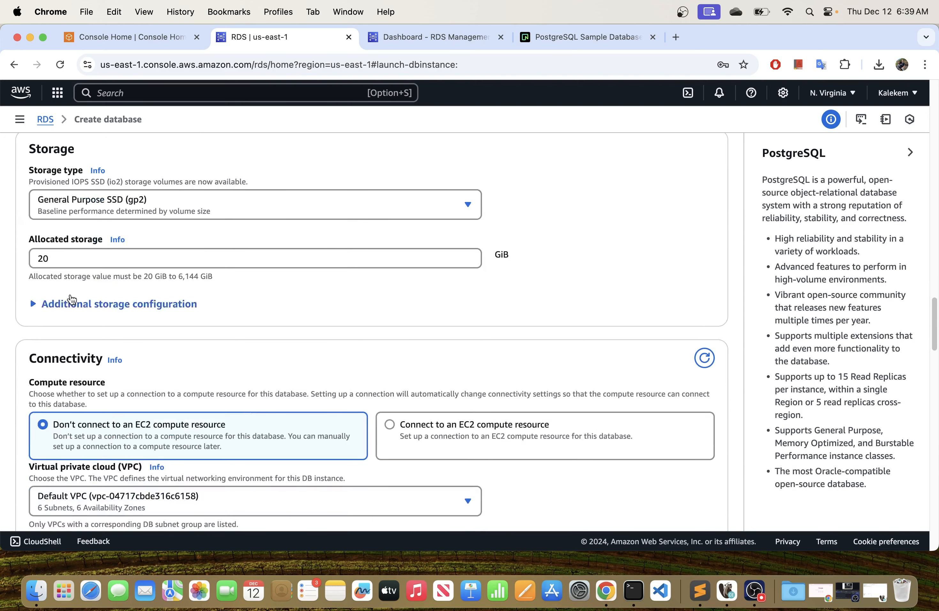
click(99, 257)
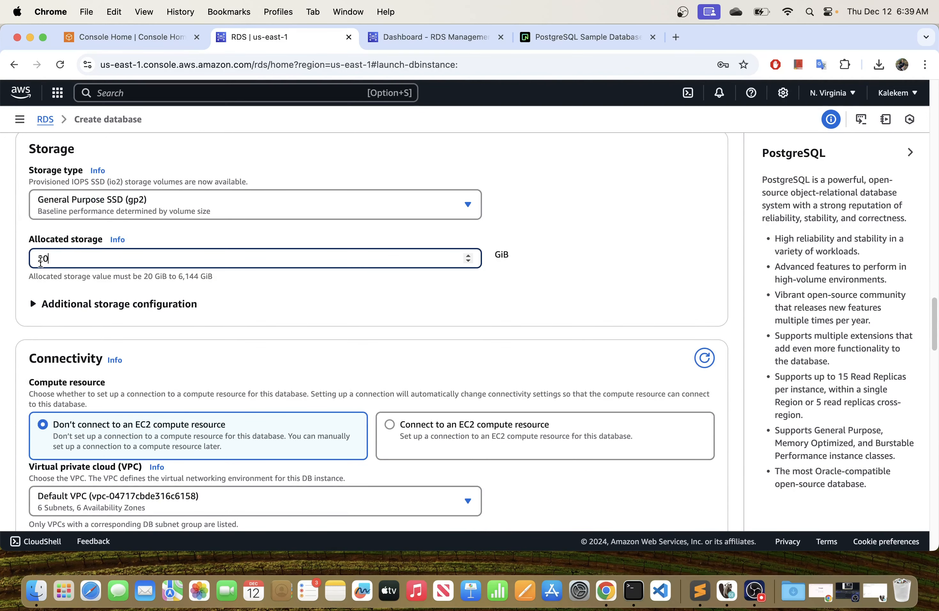
scroll(150, 395, down, 3)
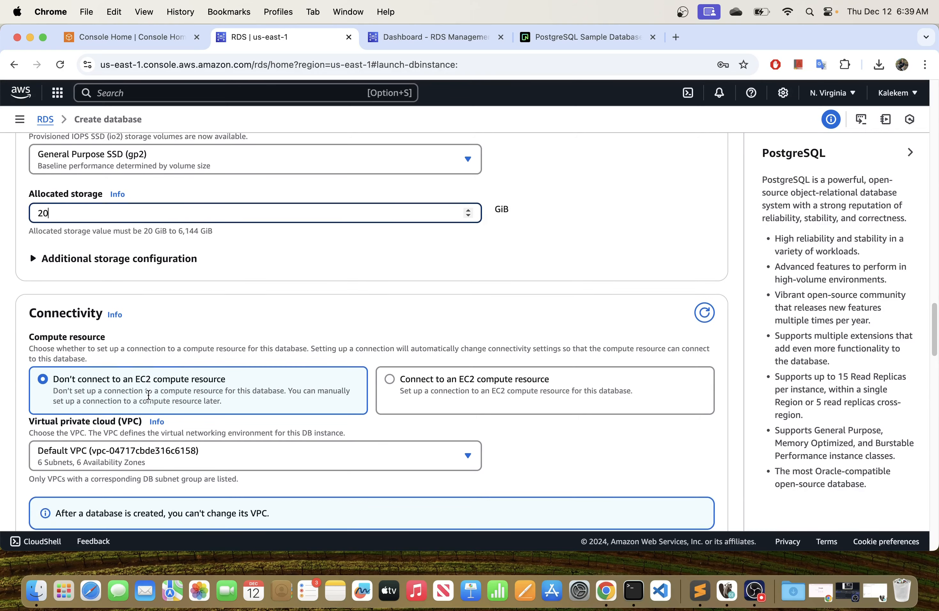
Compare the two EC2 compute resource options under Connectivity and keep the database unconnected to an EC2 resource.
scroll(151, 395, down, 1)
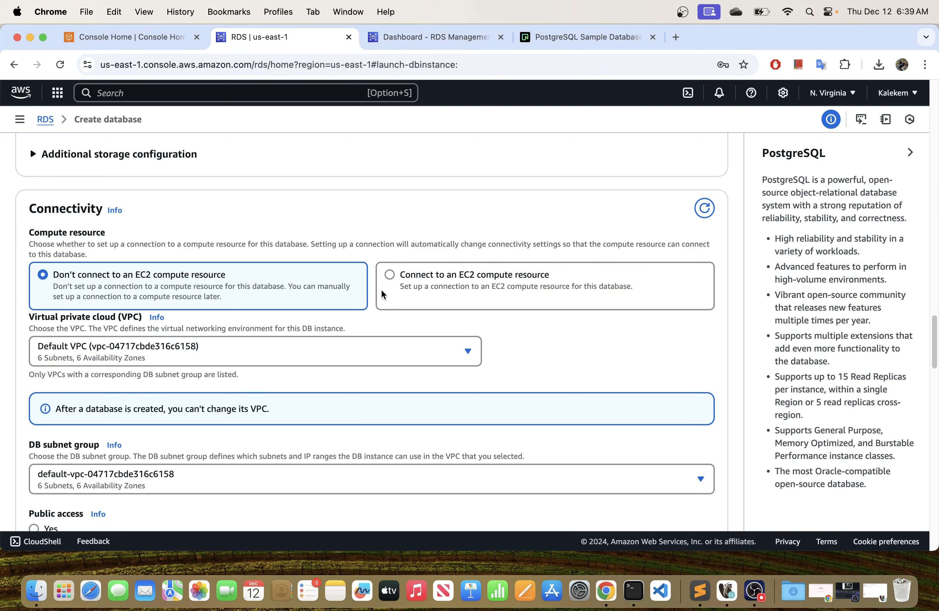
click(500, 283)
scroll(95, 295, down, 2)
scroll(96, 293, down, 1)
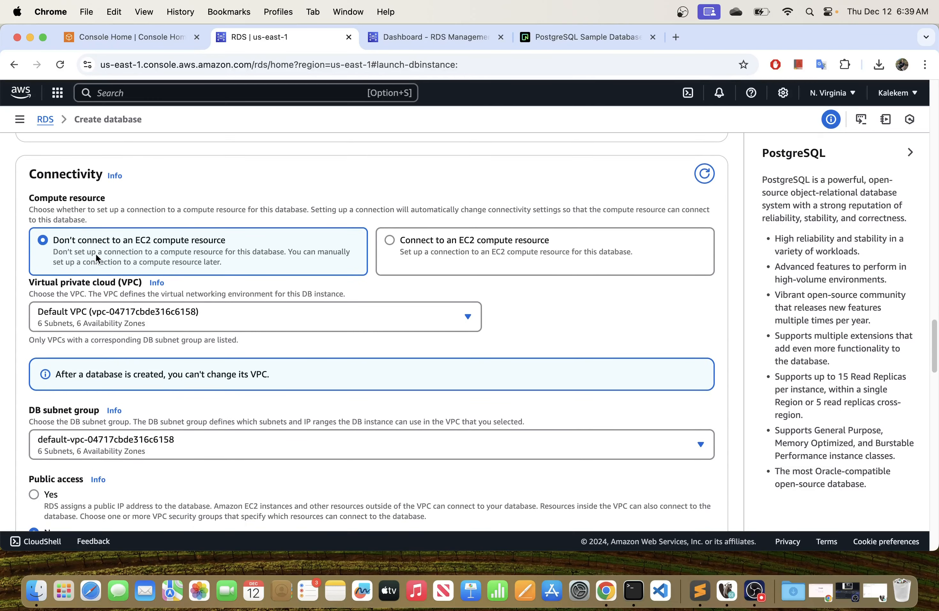
scroll(135, 234, down, 5)
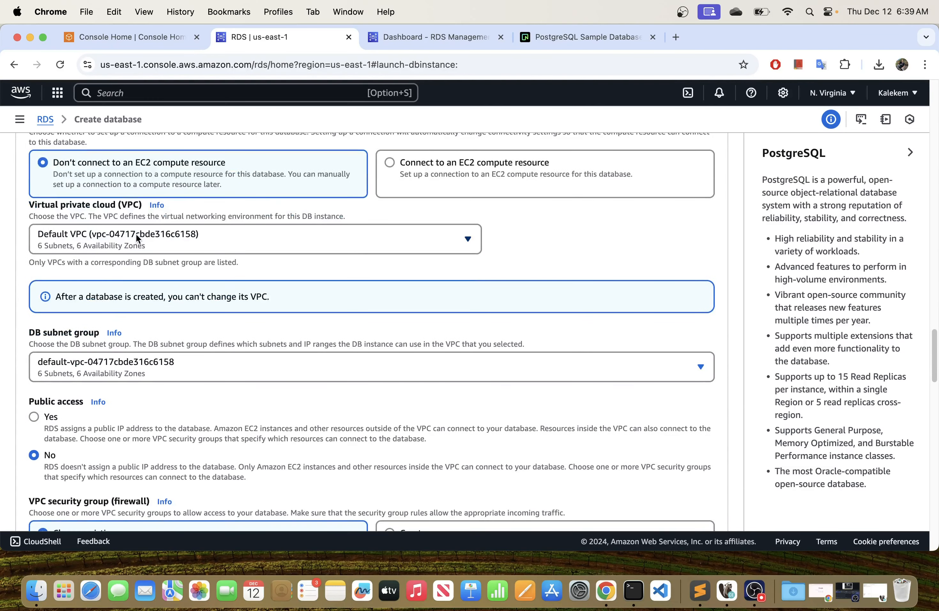
Check the selectable VPCs and DB subnet groups, keeping the default VPC and its default subnet group.
click(136, 233)
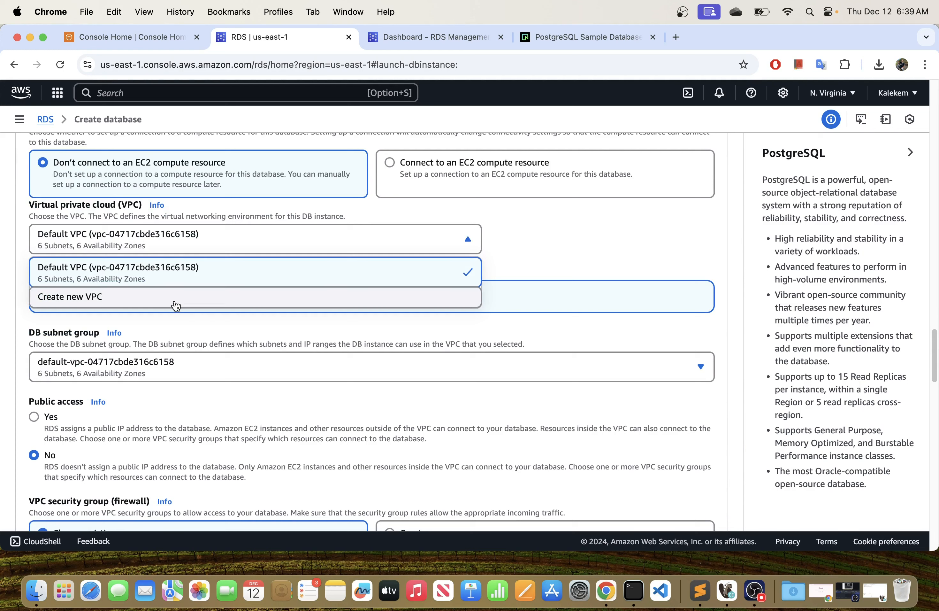
click(314, 249)
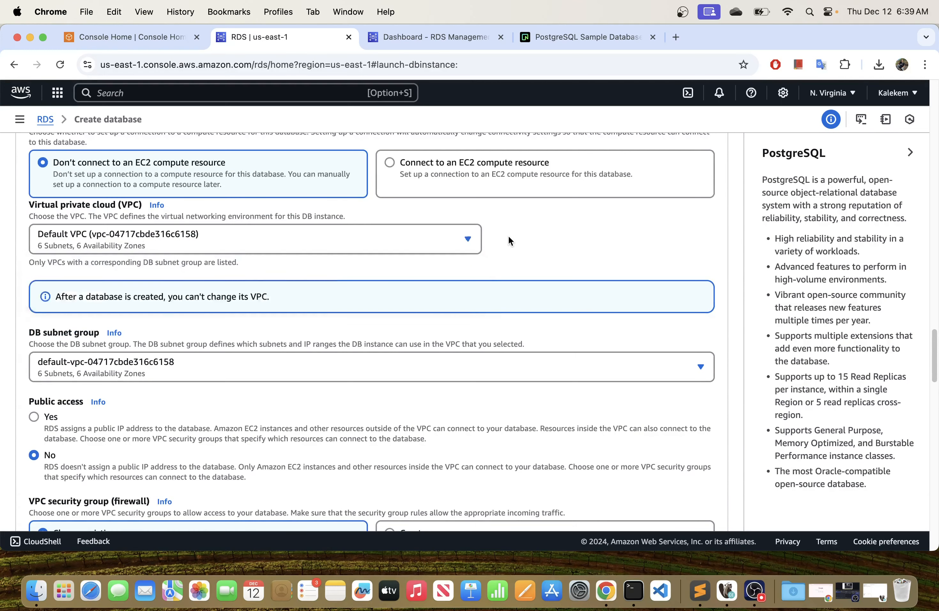
scroll(149, 351, down, 1)
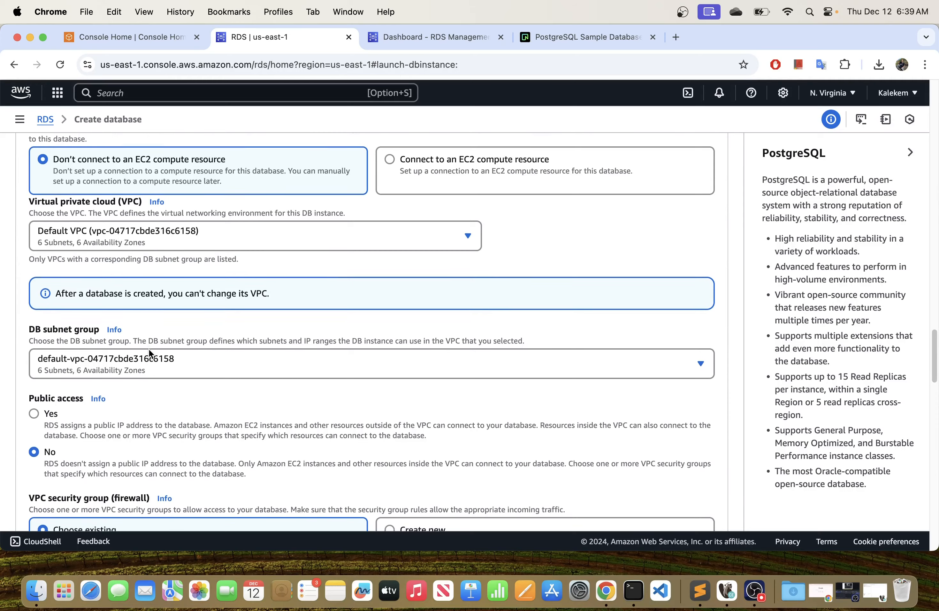
scroll(149, 348, down, 5)
click(172, 237)
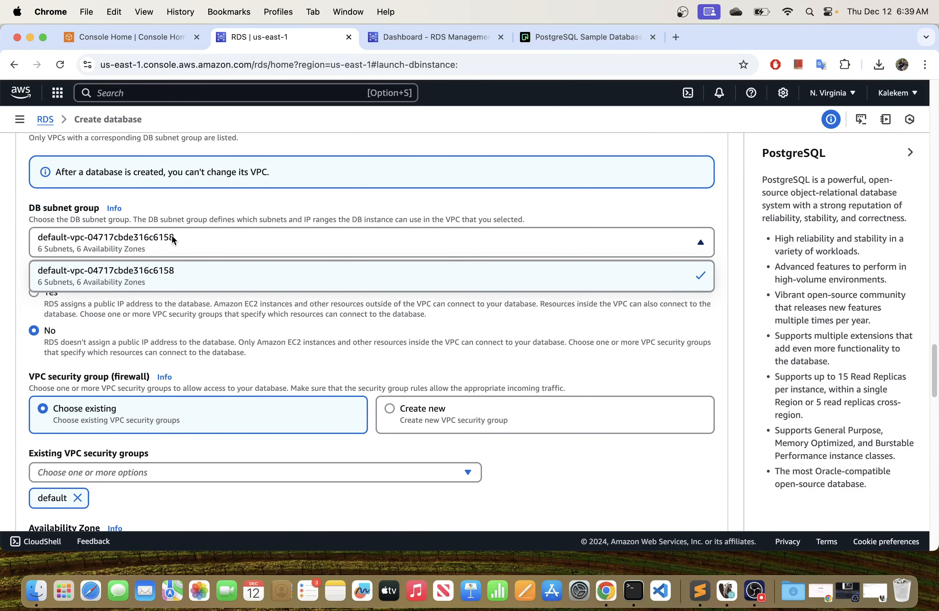
click(597, 236)
Try the Yes and No options for public access and leave public access set to No.
click(568, 311)
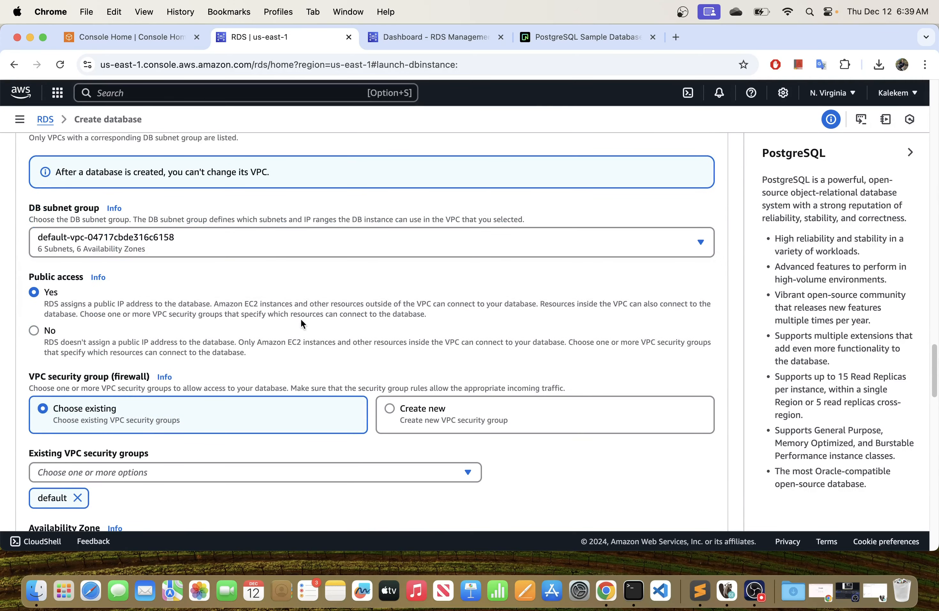
click(181, 328)
click(34, 292)
click(41, 330)
click(37, 291)
scroll(74, 325, down, 3)
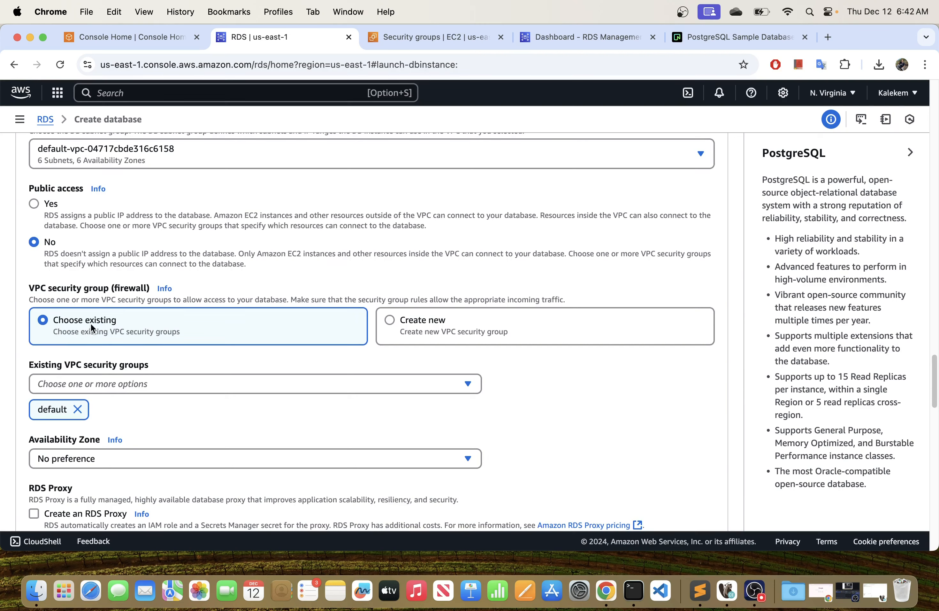
Compare creating a new VPC security group with choosing an existing one, and view the list of existing security groups.
click(447, 326)
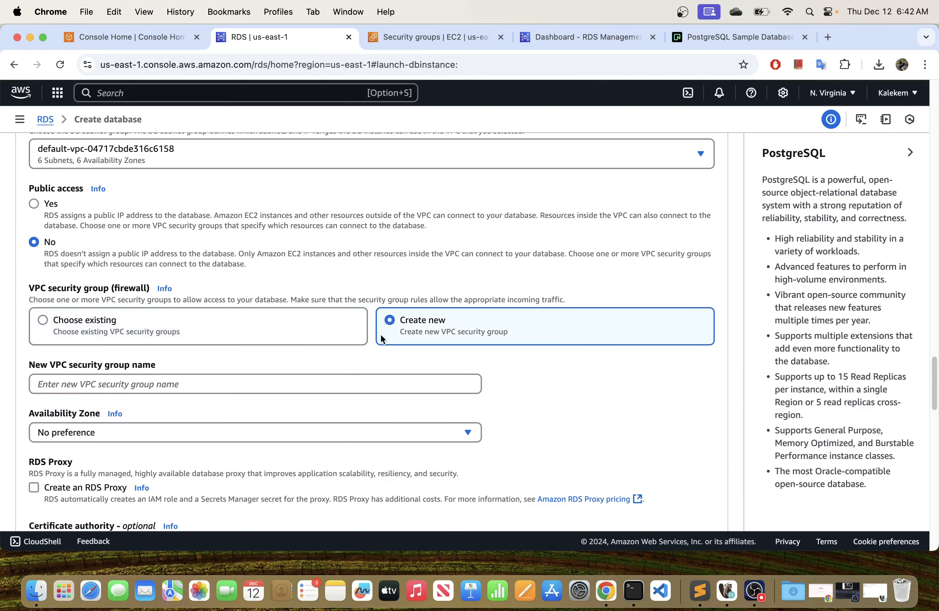
click(118, 324)
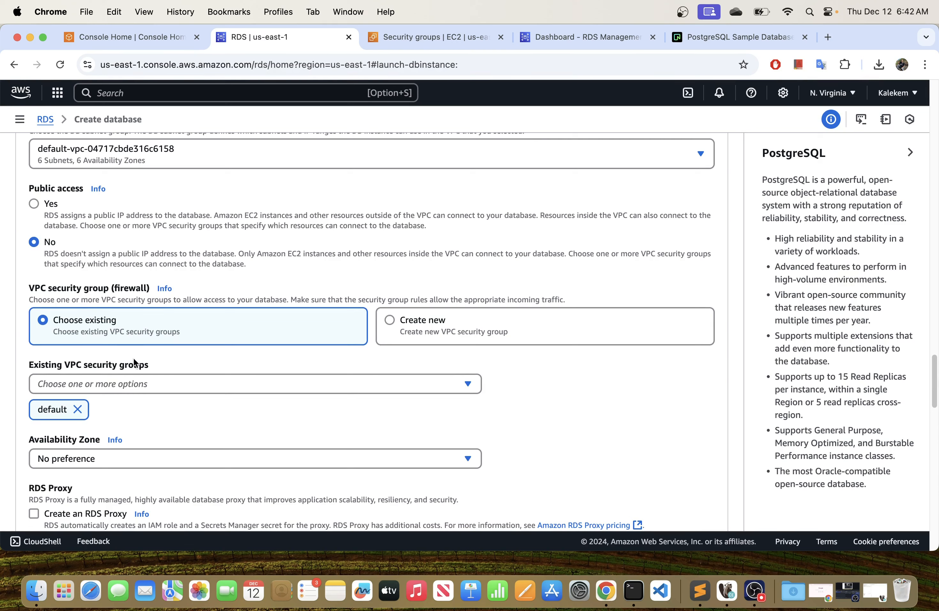
click(125, 391)
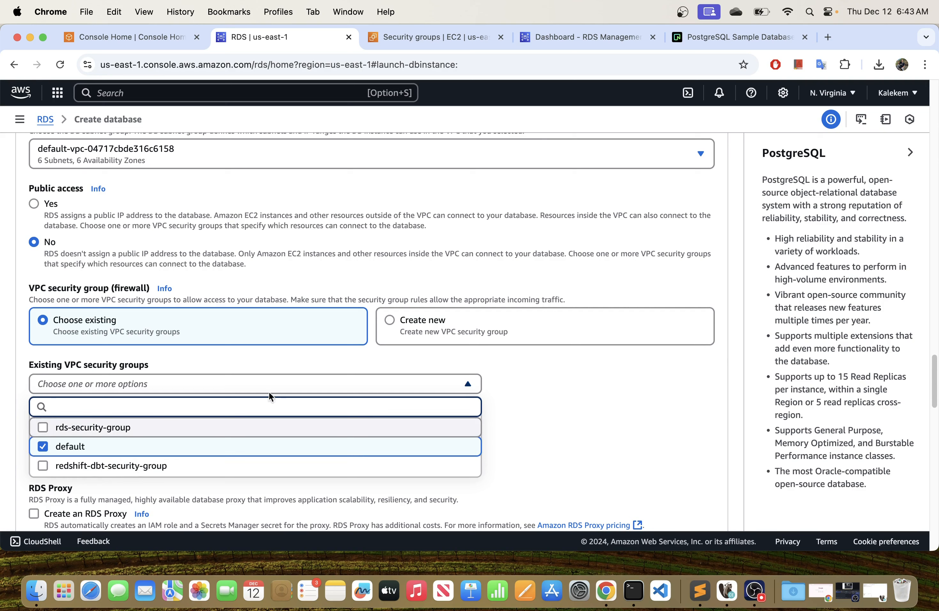
click(288, 362)
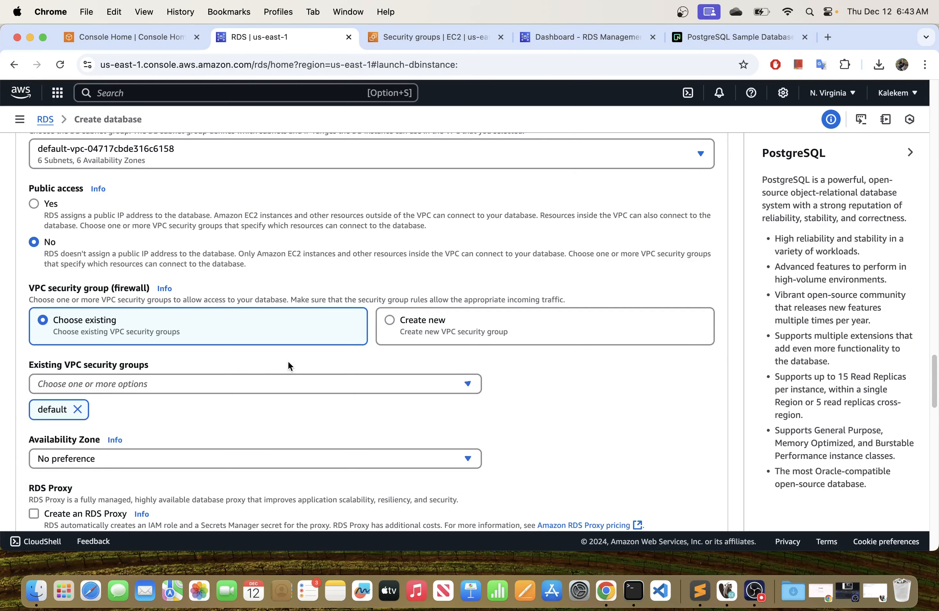
Choose to create a new VPC security group for the database and name it postgres-sg-group.
click(433, 325)
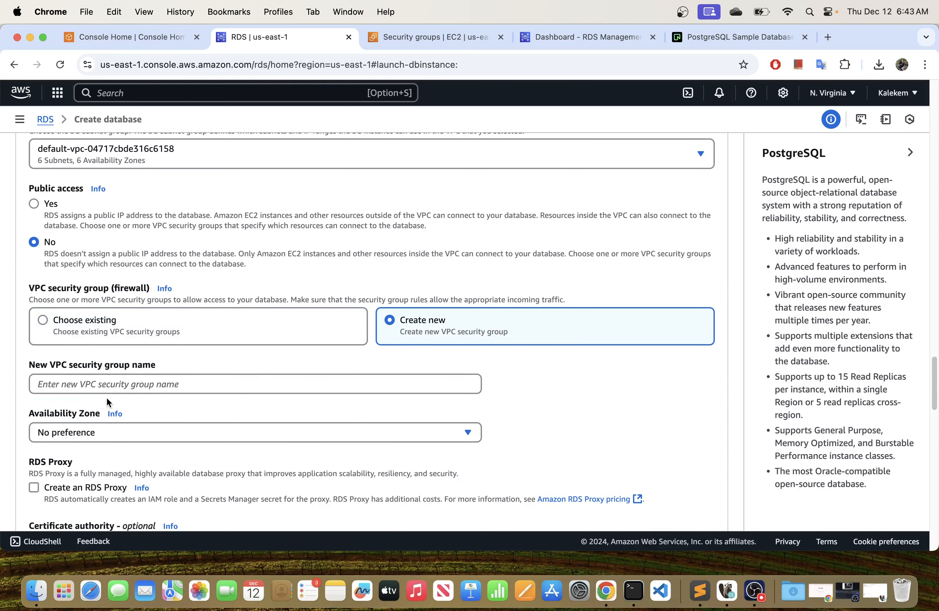
click(138, 383)
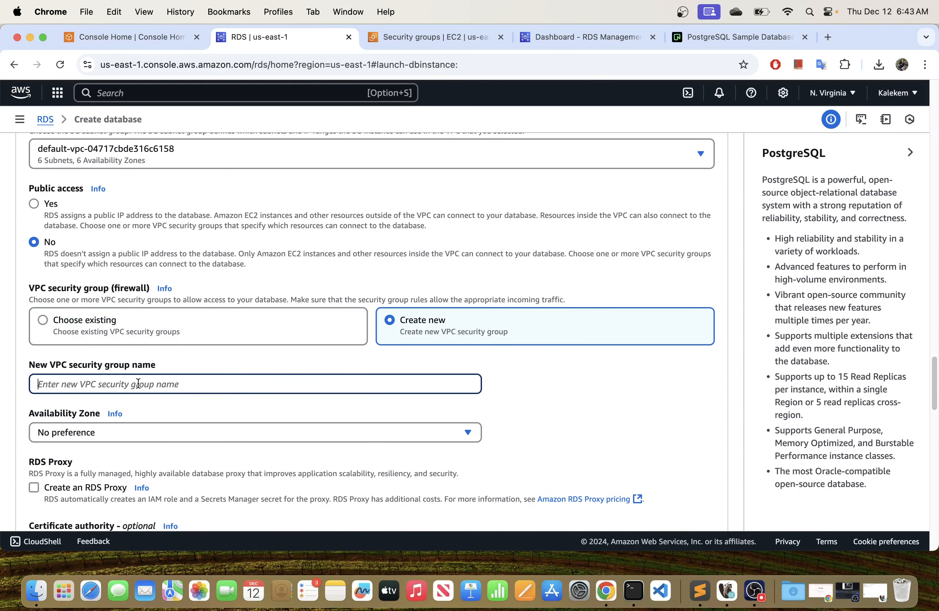
text(postgres)
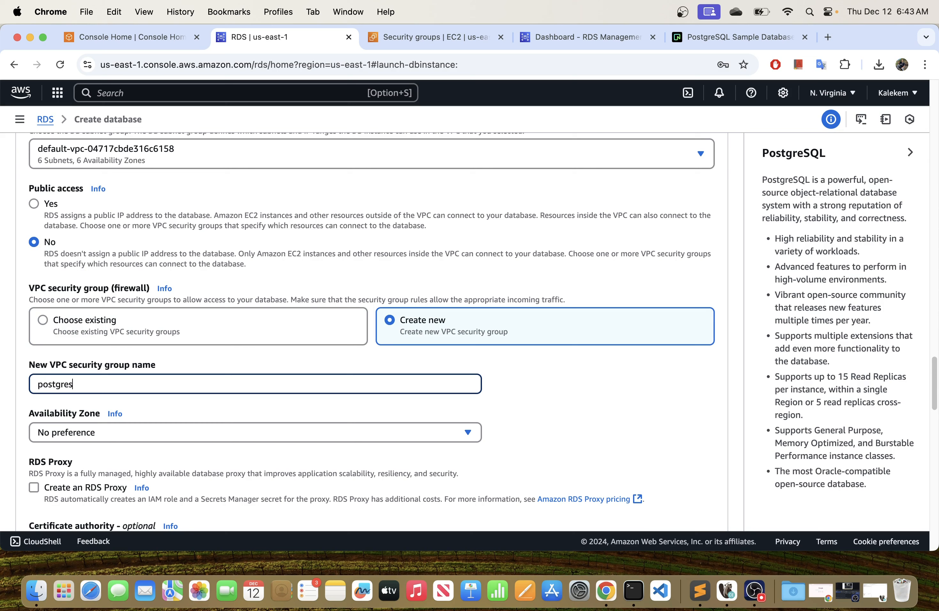
text(-sg-)
key(BackSpace)
text(group)
scroll(125, 371, down, 1)
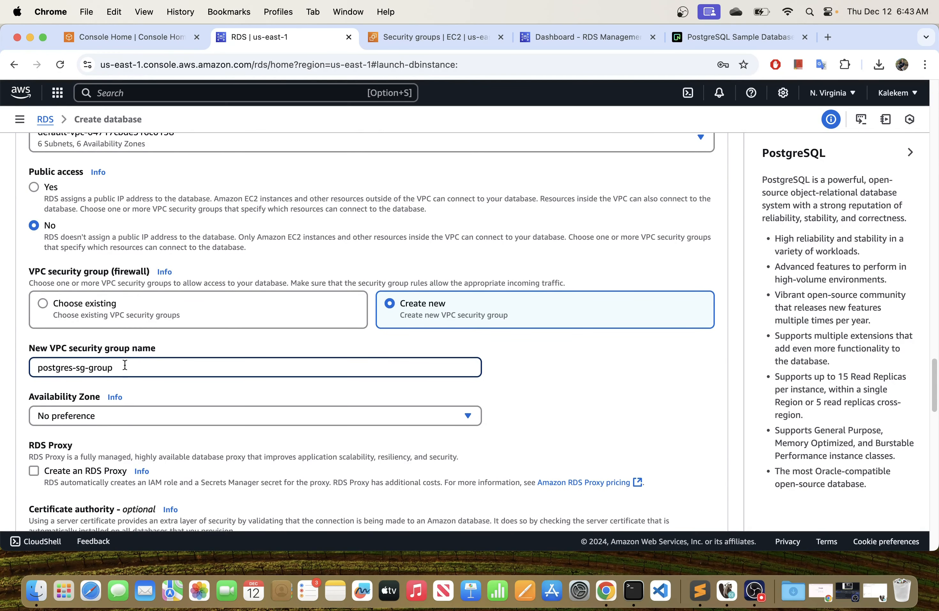
Review the availability zone, RDS Proxy and certificate authority settings, keeping Create new selected for the VPC security group.
scroll(134, 412, down, 1)
scroll(132, 408, down, 1)
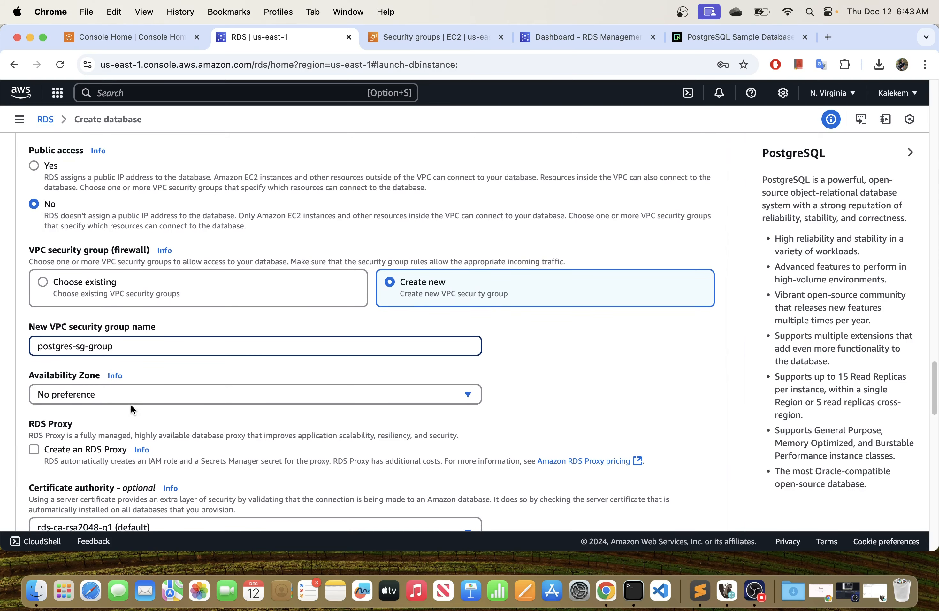
scroll(106, 390, down, 10)
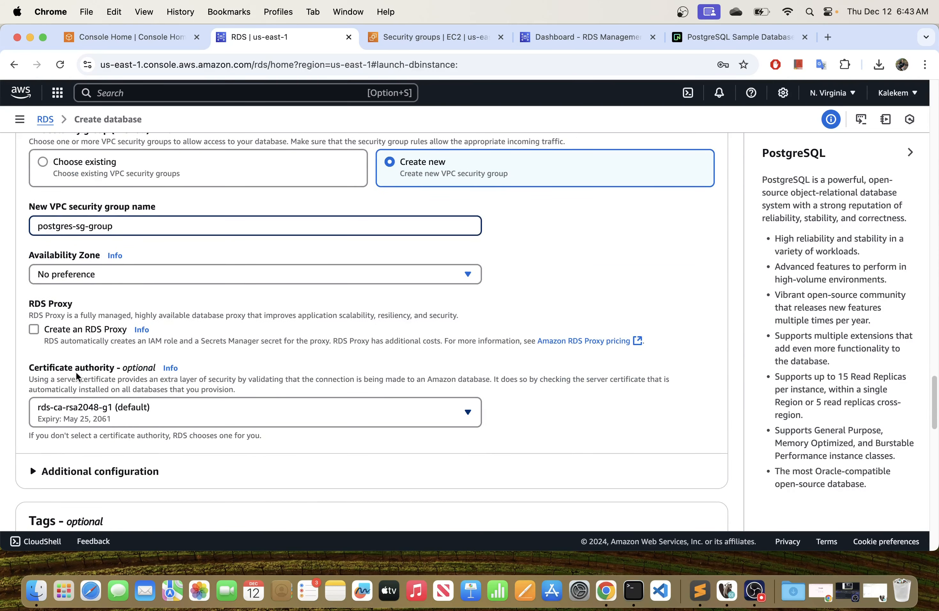
scroll(155, 348, up, 10)
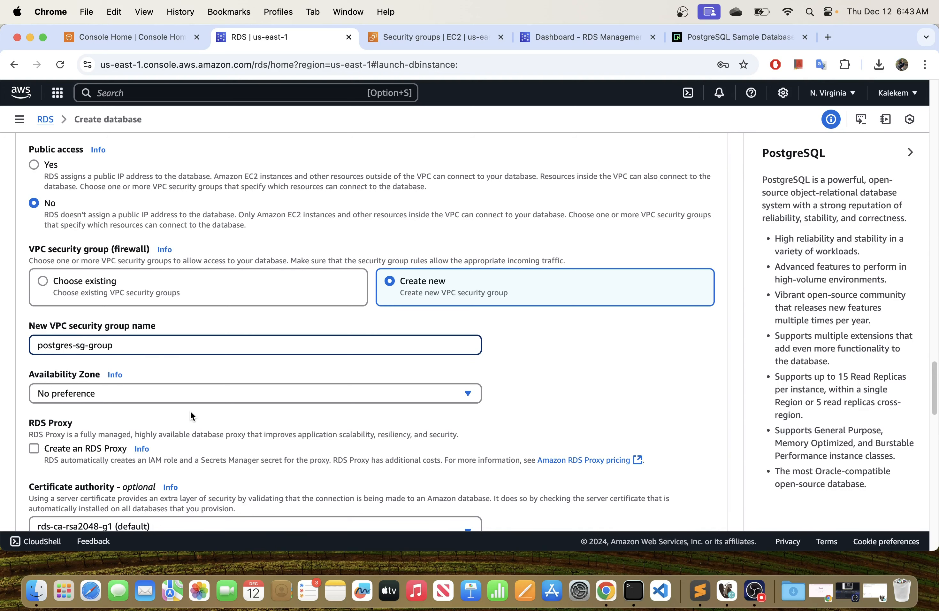
scroll(188, 412, down, 4)
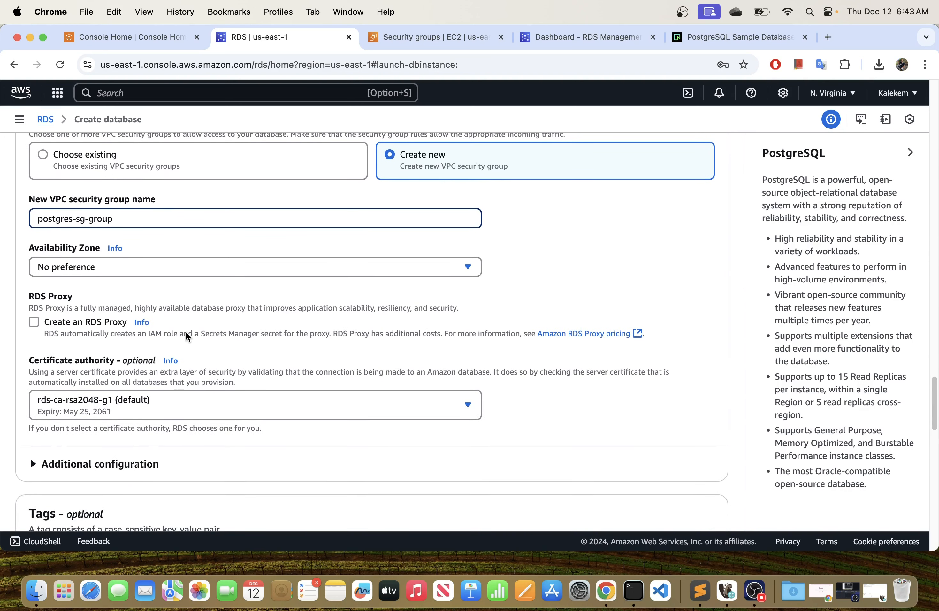
click(240, 172)
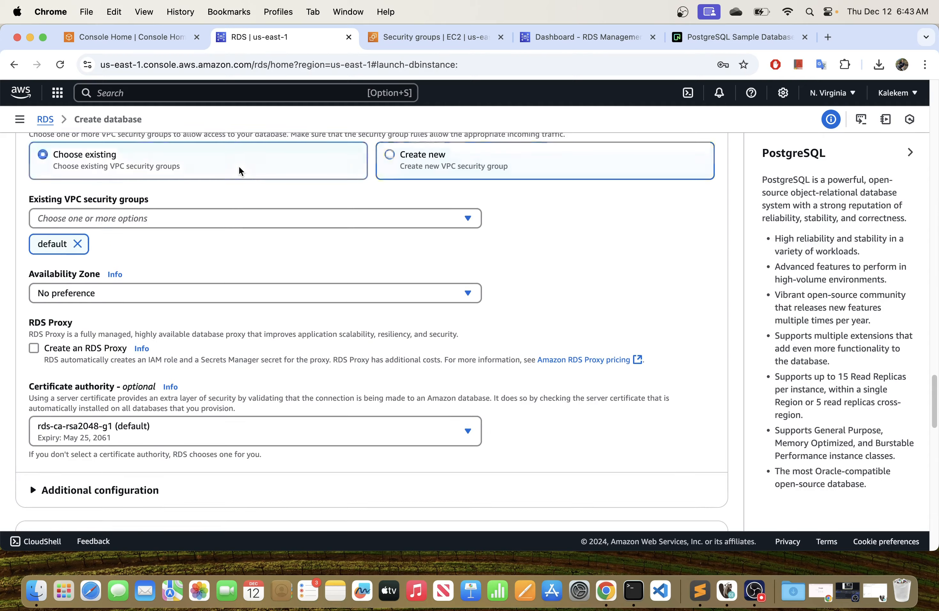
click(459, 168)
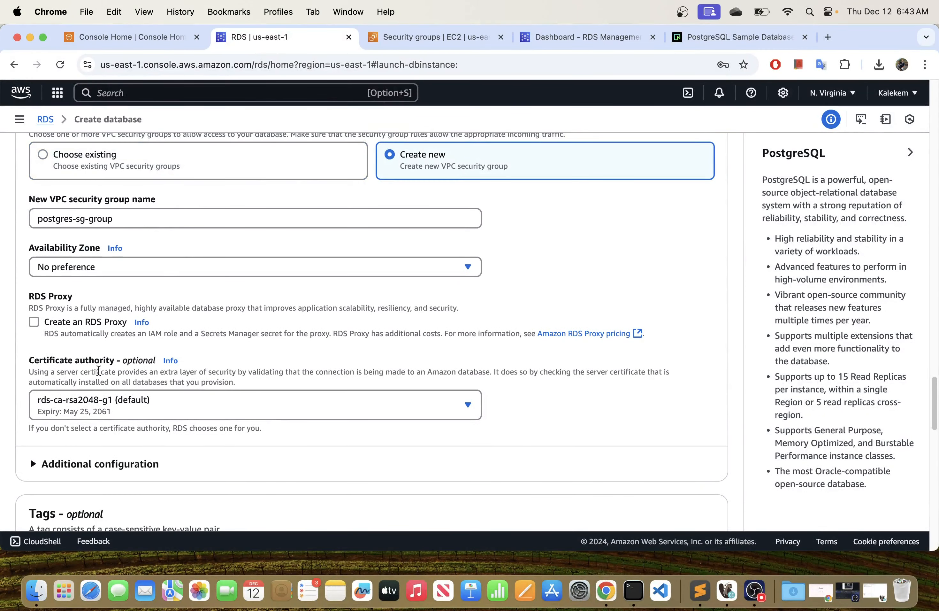
Compare the IAM and Kerberos database authentication options and keep Password authentication selected.
scroll(101, 372, down, 2)
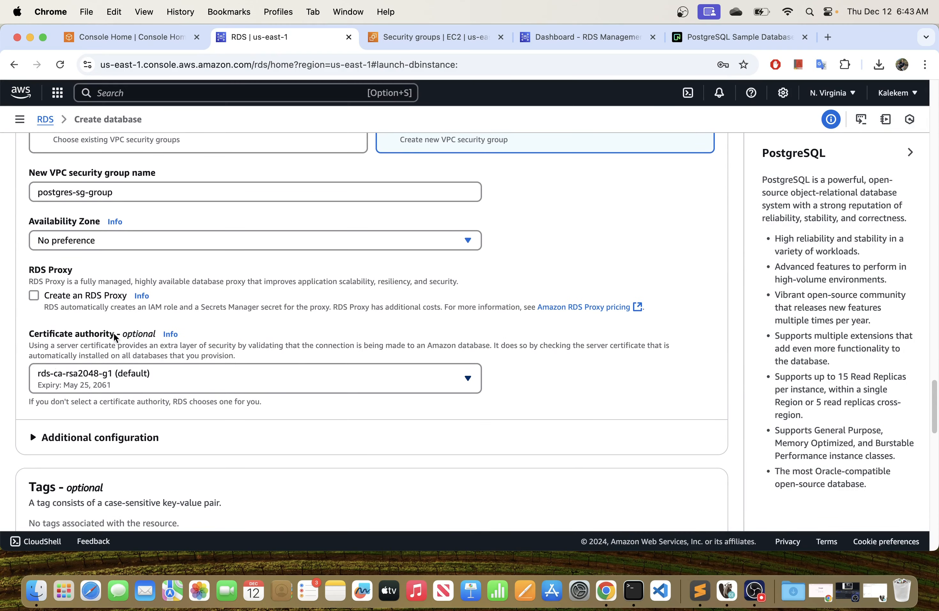
scroll(92, 385, down, 5)
scroll(94, 384, down, 5)
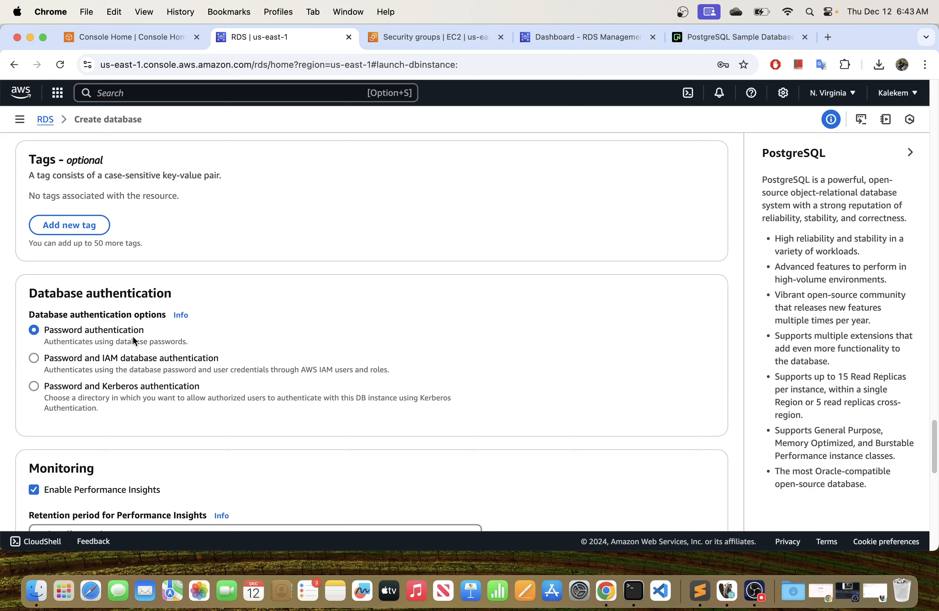
click(36, 359)
click(34, 384)
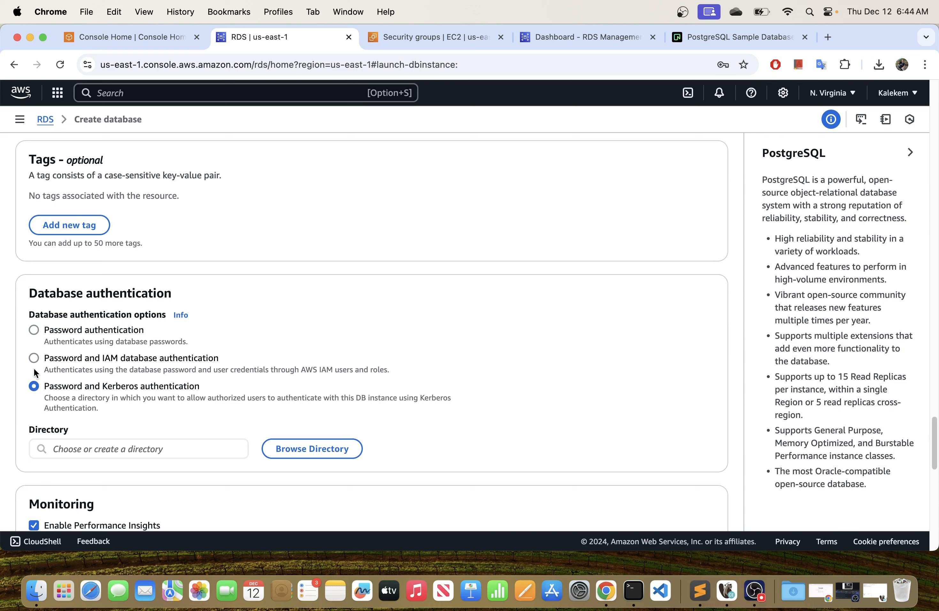
click(34, 358)
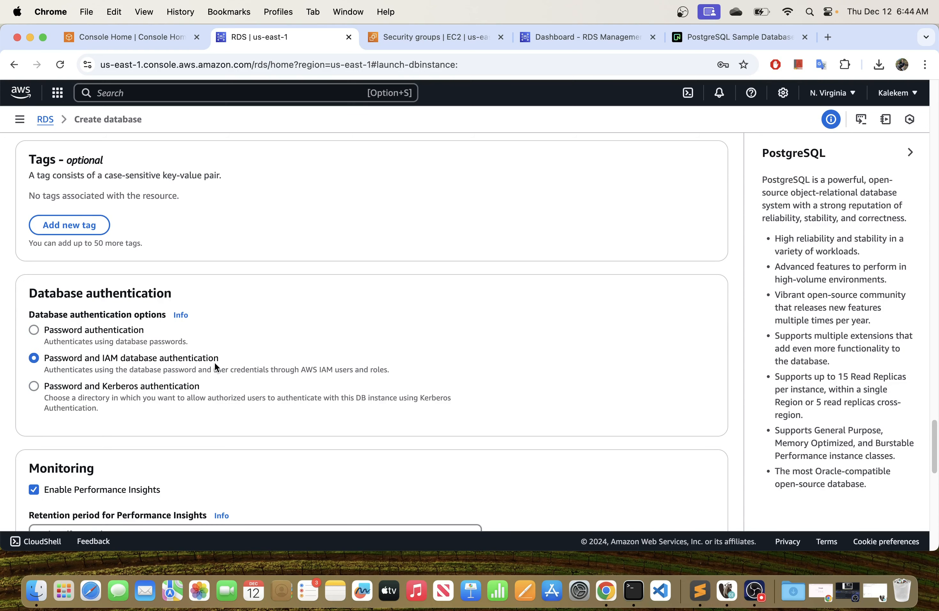
click(34, 387)
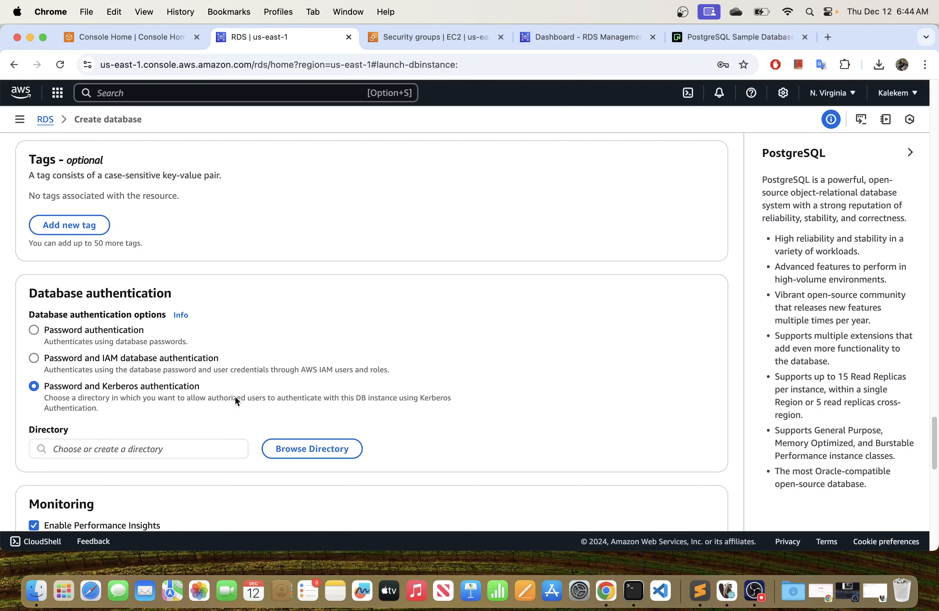
click(35, 330)
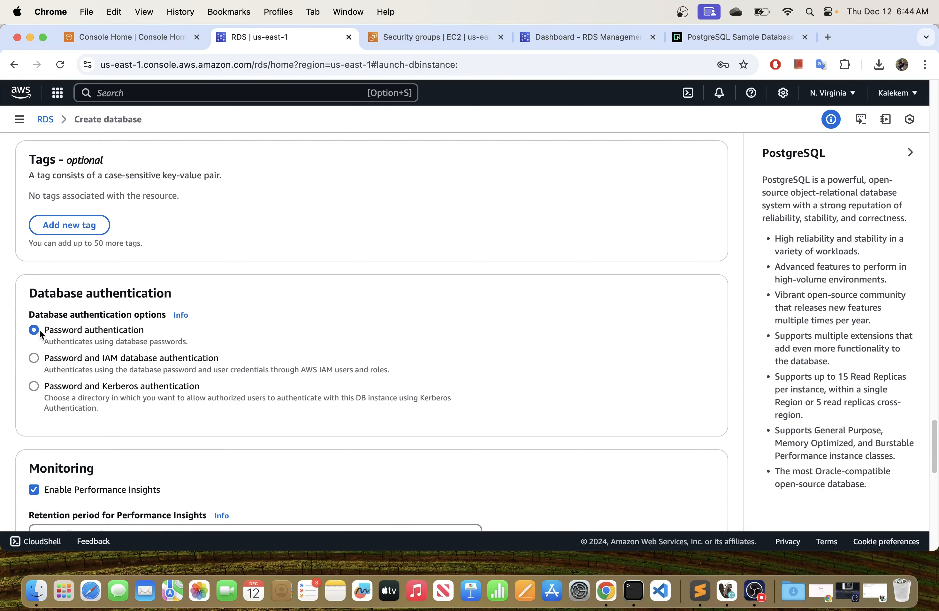
Review the monitoring and estimated monthly cost sections, and create the database with the configured settings.
scroll(90, 357, down, 6)
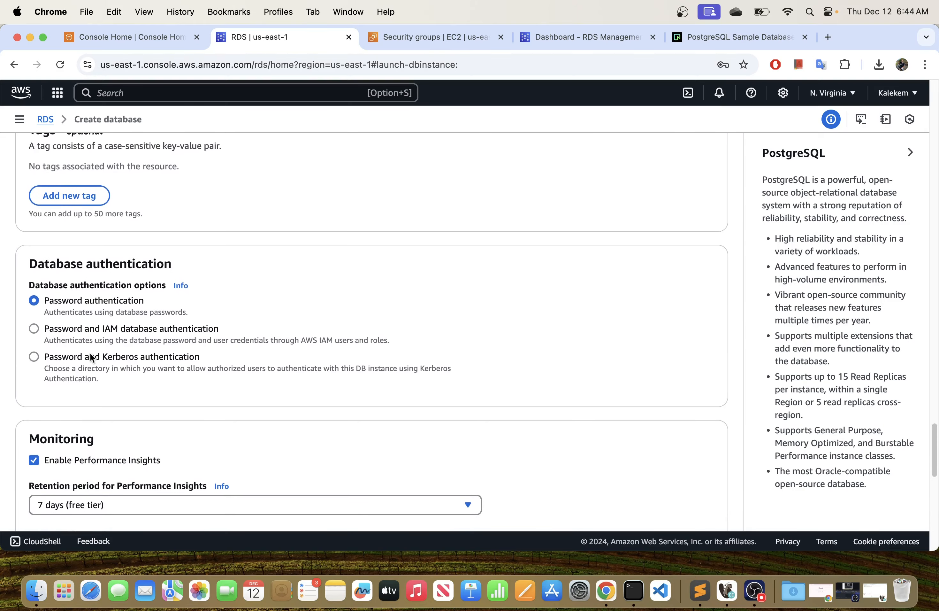
scroll(90, 352, down, 3)
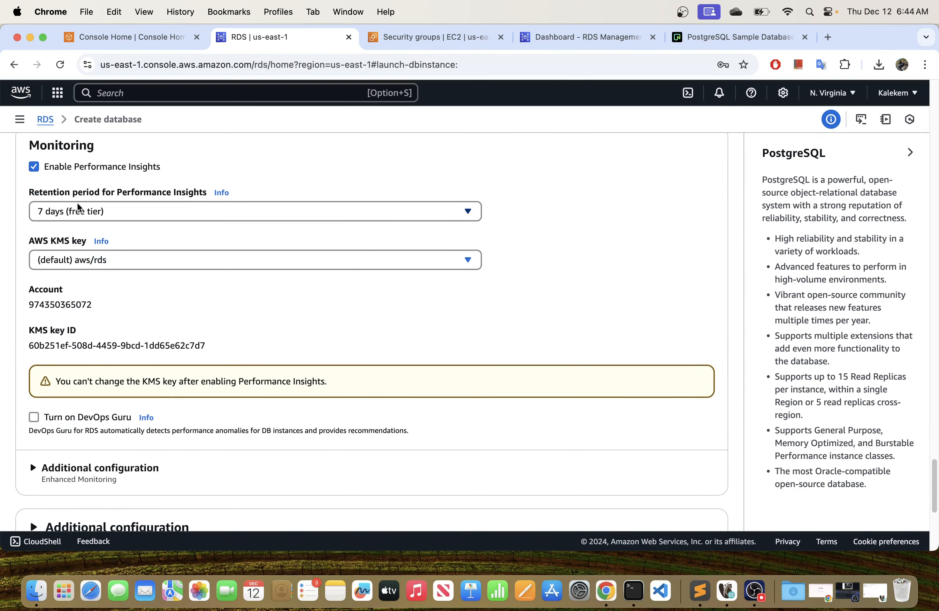
scroll(135, 353, down, 8)
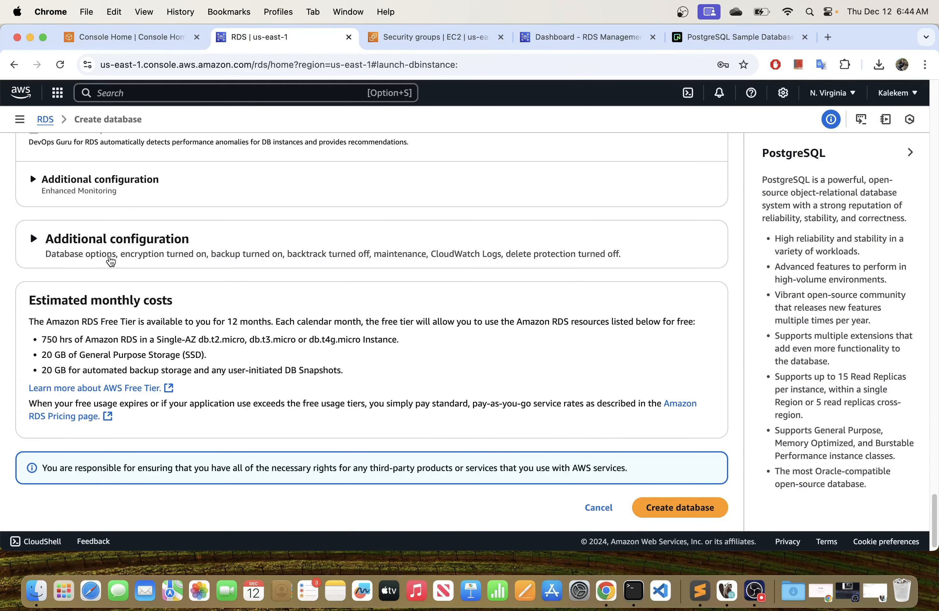
scroll(133, 284, down, 1)
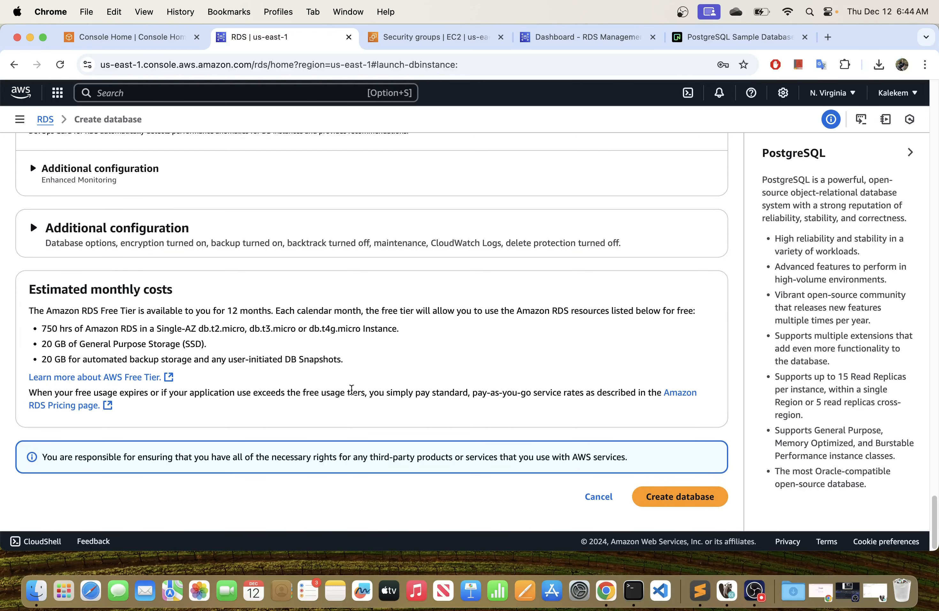
click(681, 501)
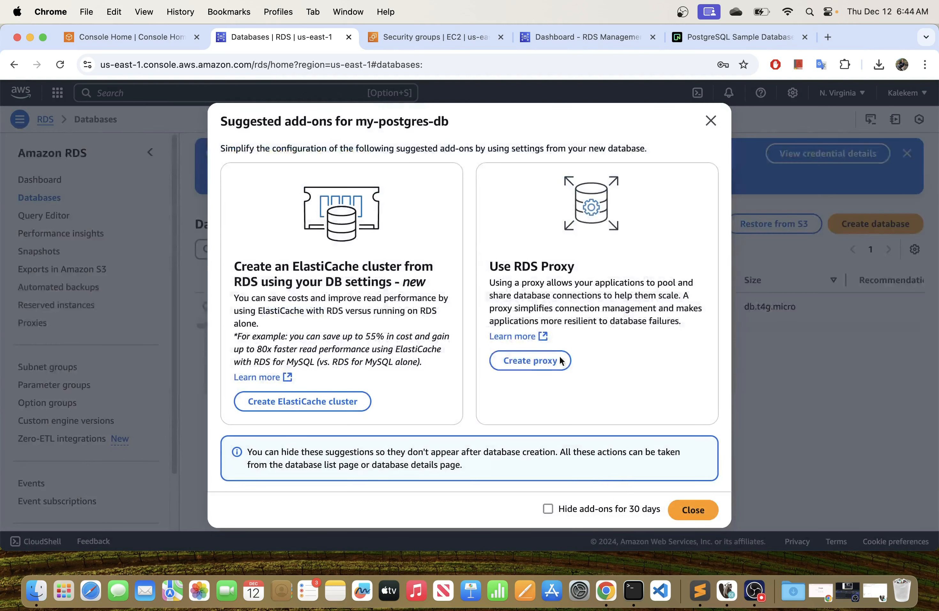
click(689, 512)
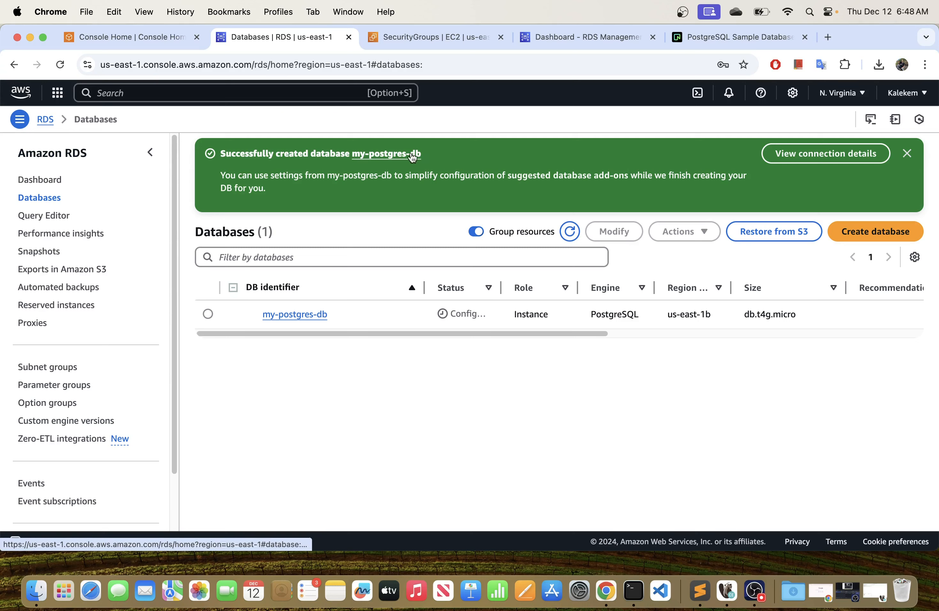
Dismiss the creation notice, refresh the database list and widen the Status column to check the instance's status.
click(908, 156)
click(563, 158)
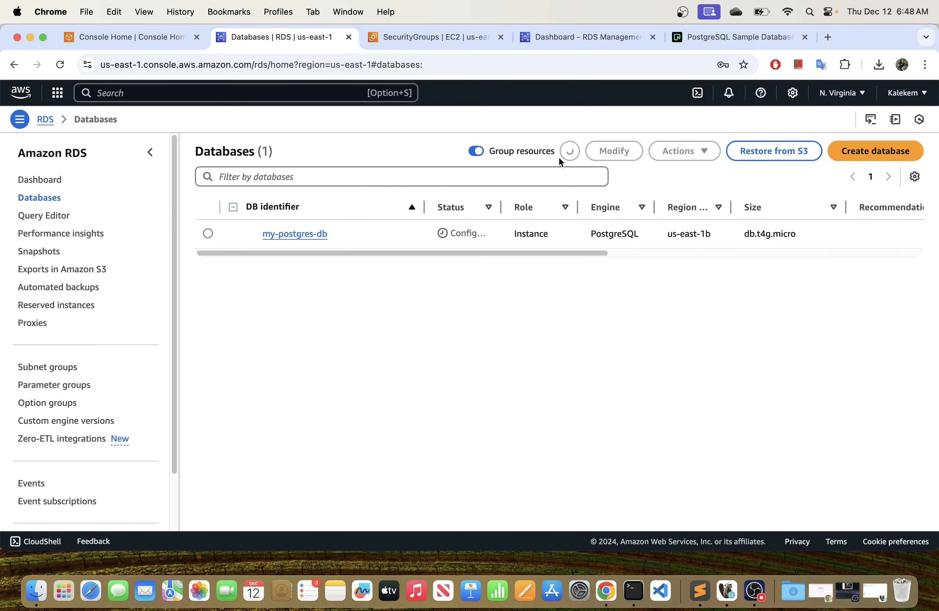
drag(500, 206, 654, 226)
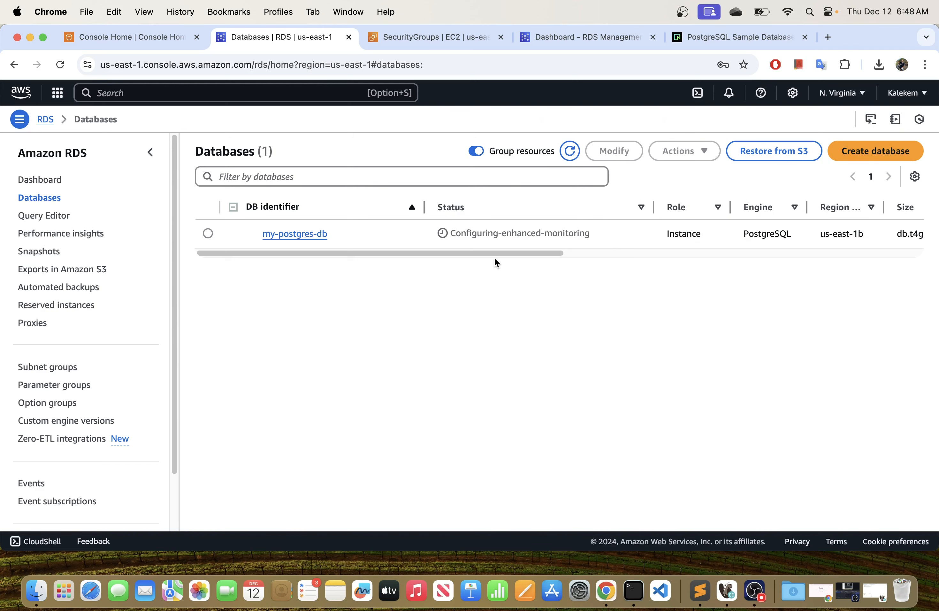
drag(476, 253, 321, 279)
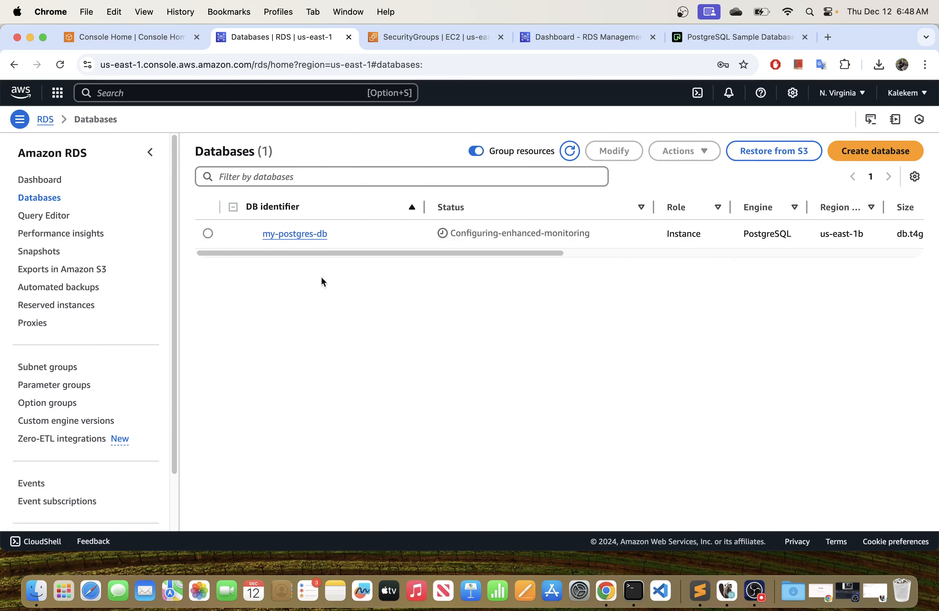
Open the my-postgres-db details, copy its endpoint and review the port, networking and security information.
click(296, 234)
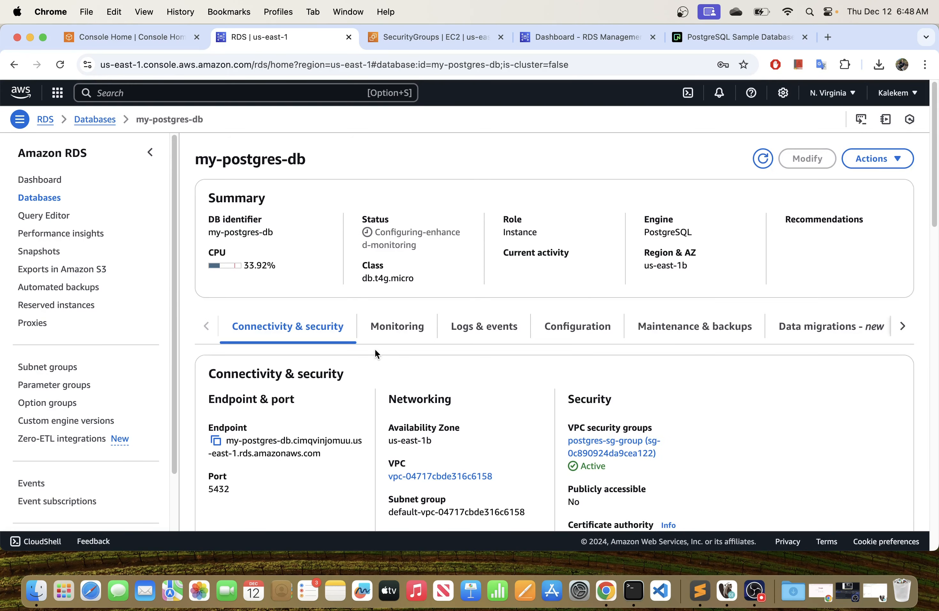
scroll(379, 345, down, 6)
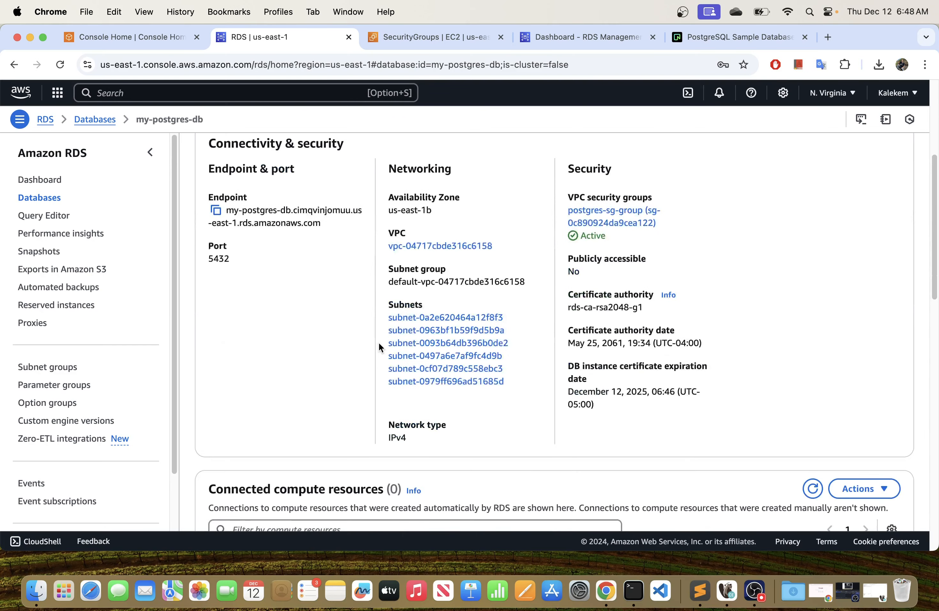
scroll(379, 341, up, 6)
scroll(378, 341, down, 3)
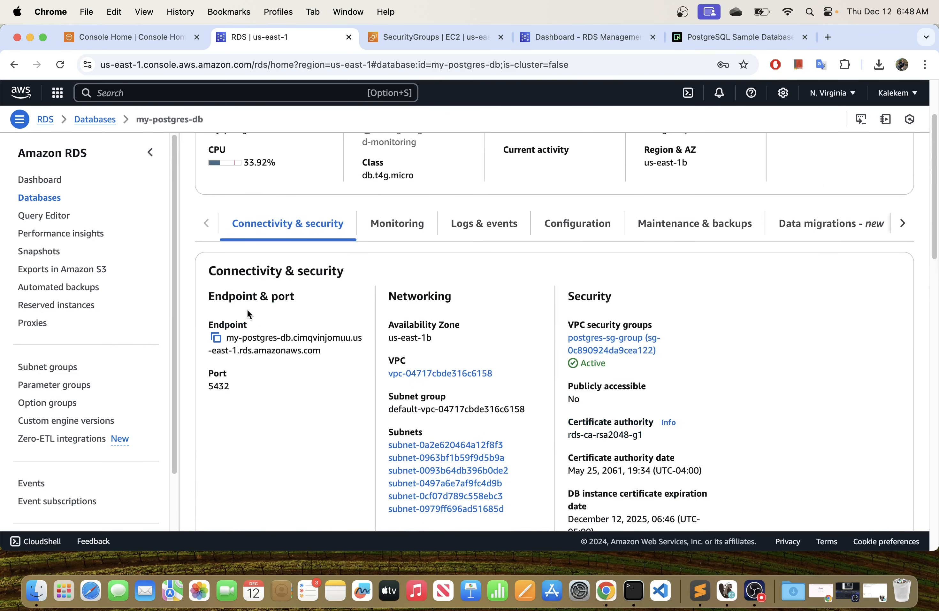
click(215, 338)
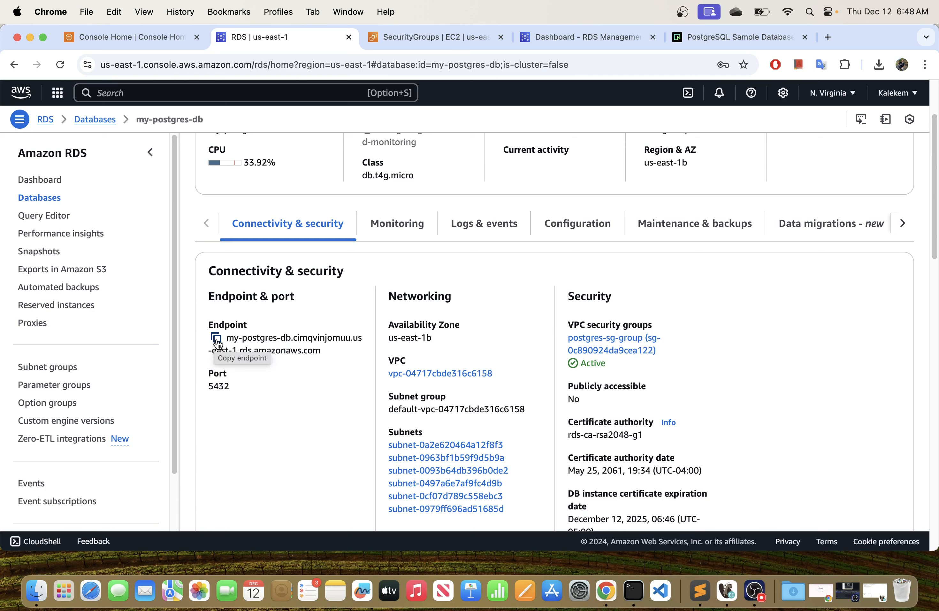
click(215, 338)
double_click(225, 388)
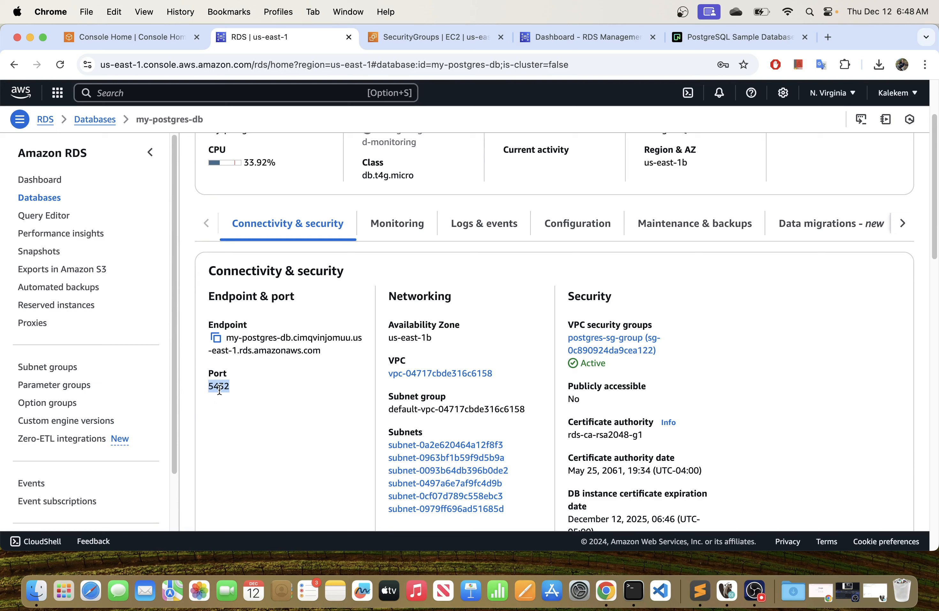
click(240, 388)
scroll(521, 358, down, 5)
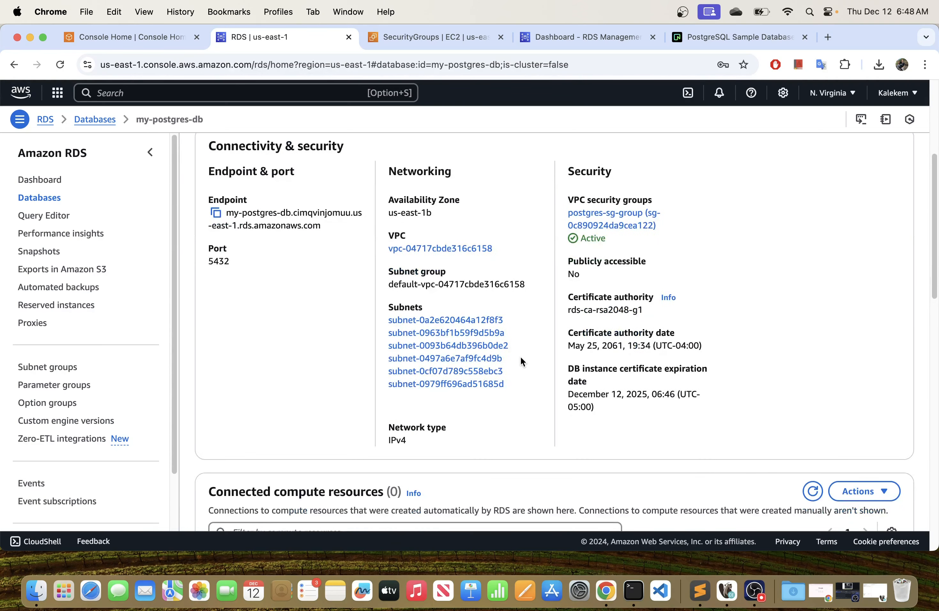
scroll(520, 355, down, 10)
scroll(519, 356, up, 15)
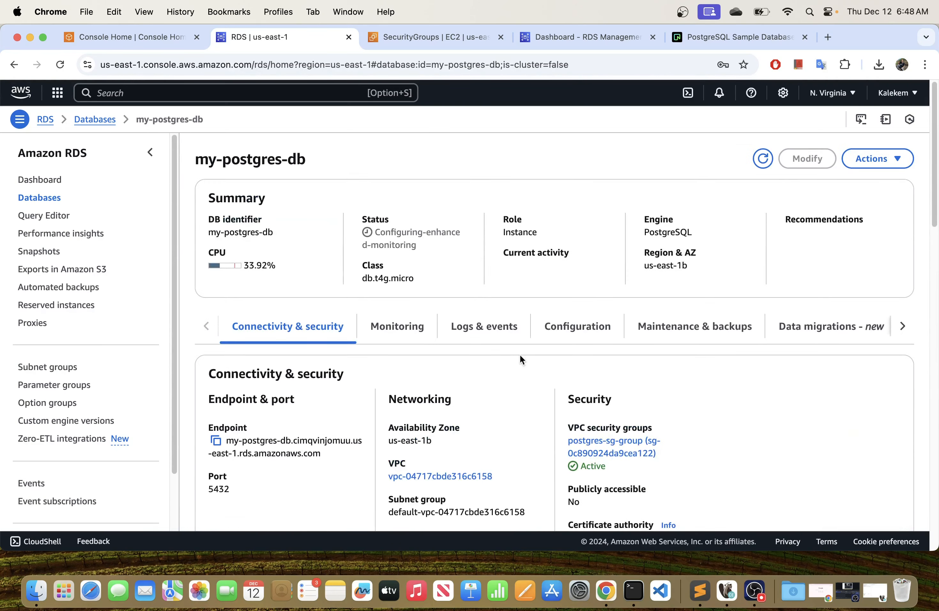
Review the instance's configuration, including engine version, master username and master password, and return to its connectivity and security details.
click(563, 327)
scroll(484, 369, down, 1)
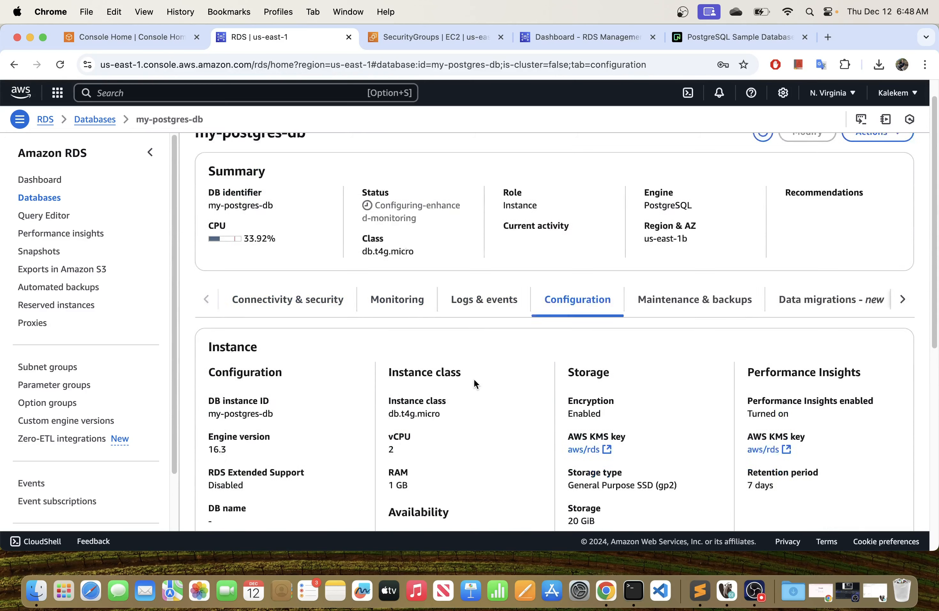
scroll(467, 372, down, 3)
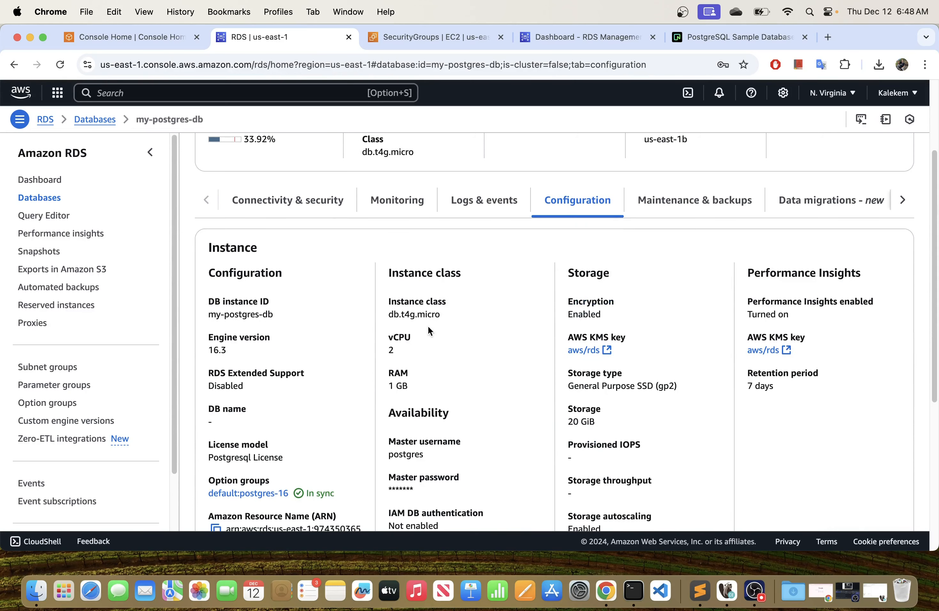
scroll(398, 345, down, 1)
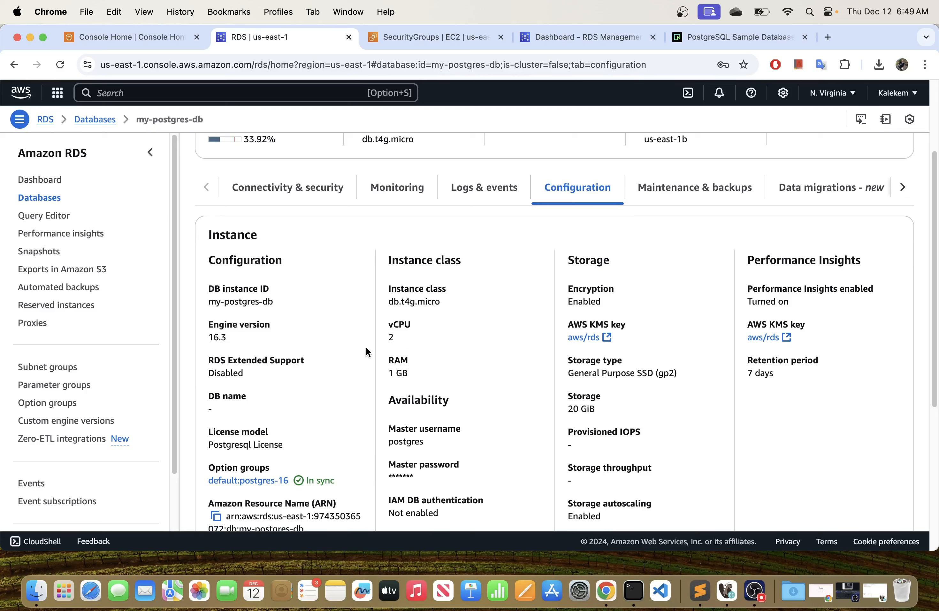
drag(208, 325, 264, 325)
click(234, 341)
scroll(384, 401, down, 2)
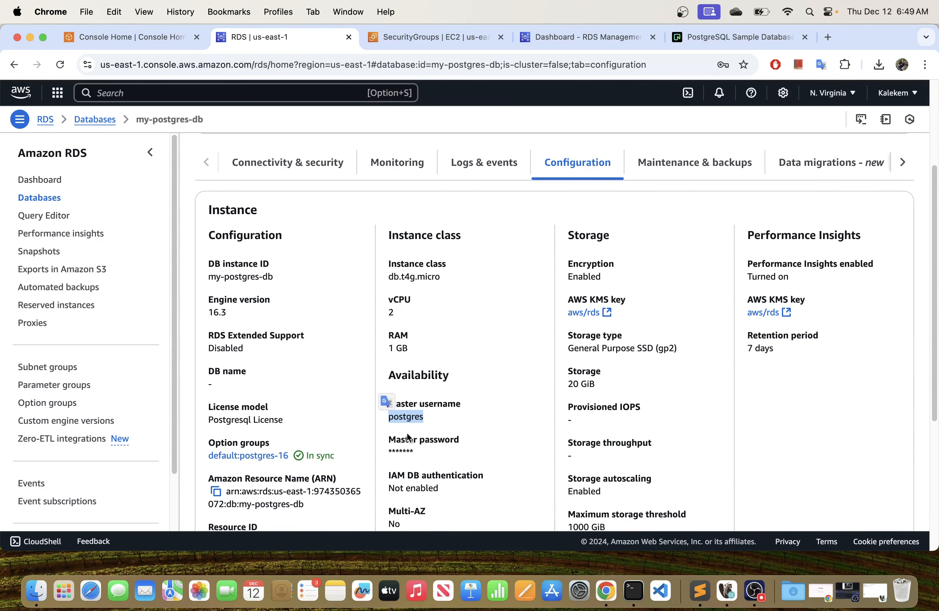
drag(413, 451, 395, 451)
scroll(402, 428, down, 5)
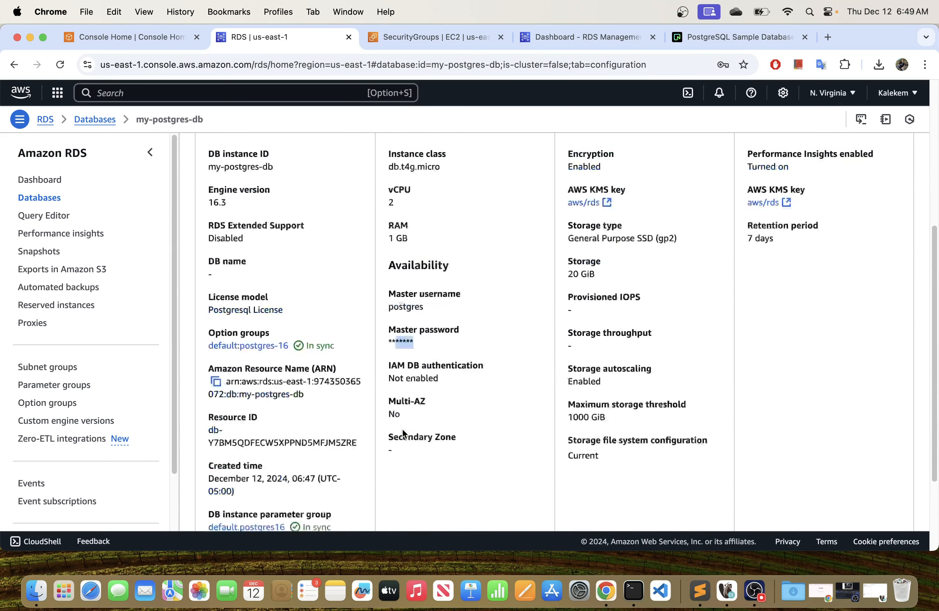
scroll(536, 426, up, 10)
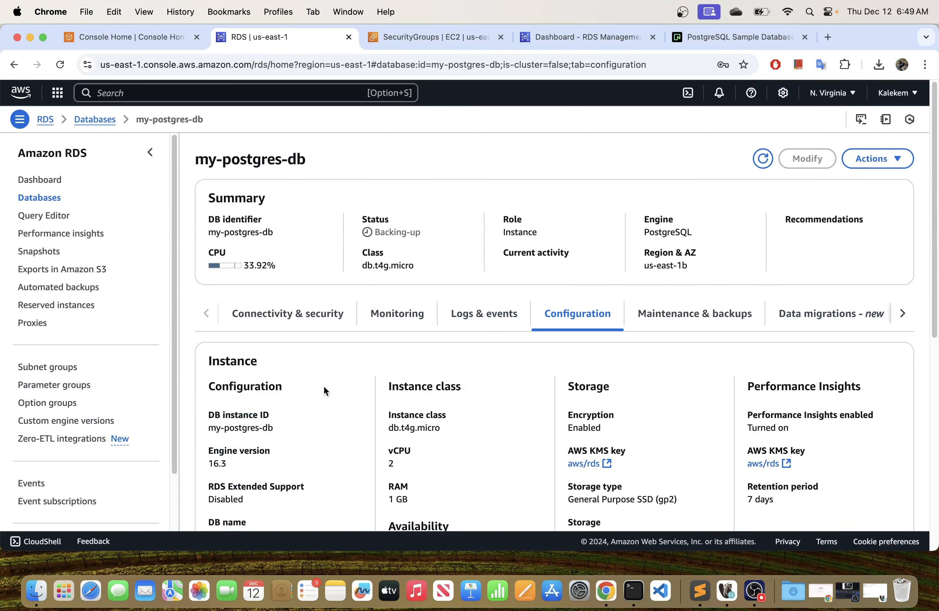
click(279, 316)
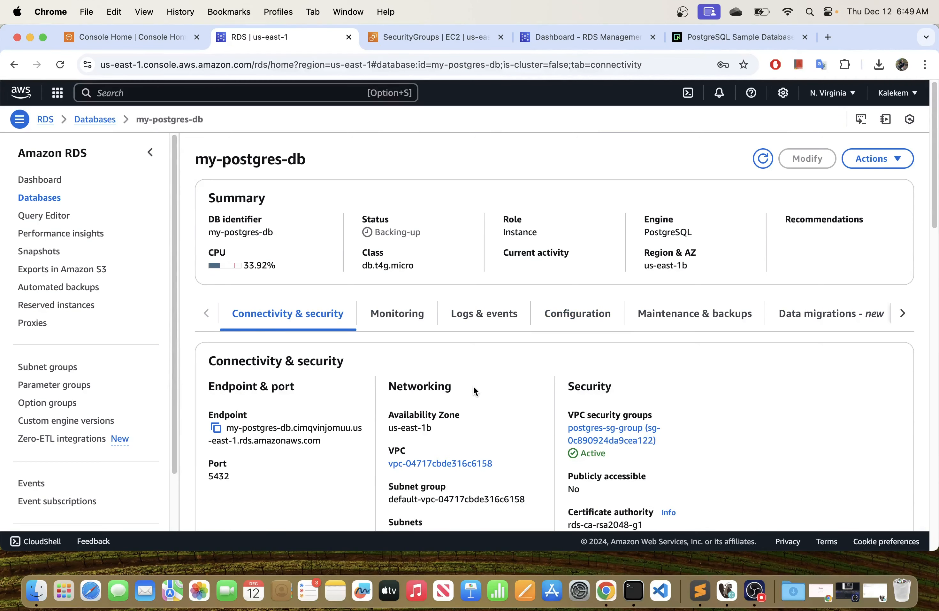
scroll(466, 383, down, 3)
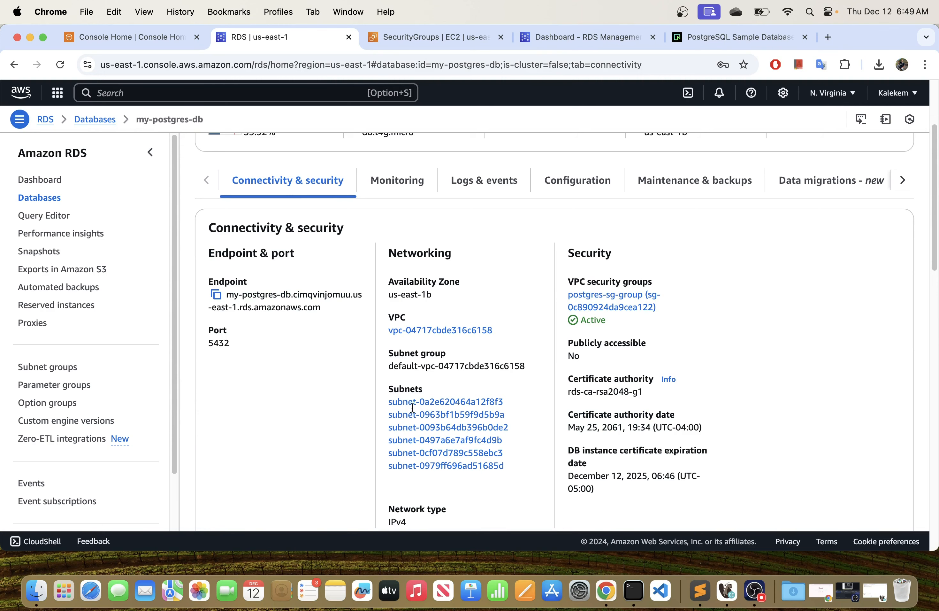
Switch to DBeaver and adjust the width of the Database Navigator pane.
click(730, 593)
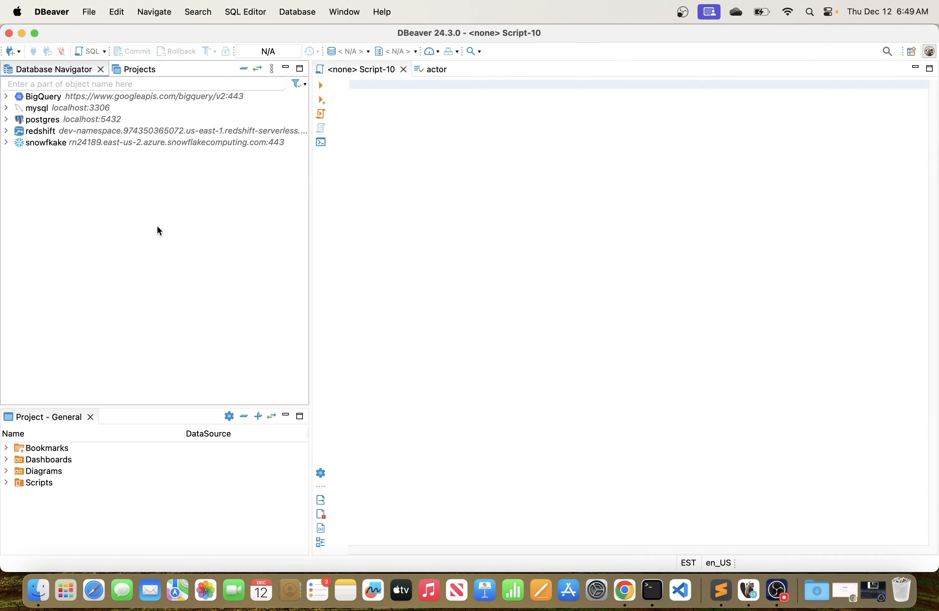
drag(309, 182, 259, 179)
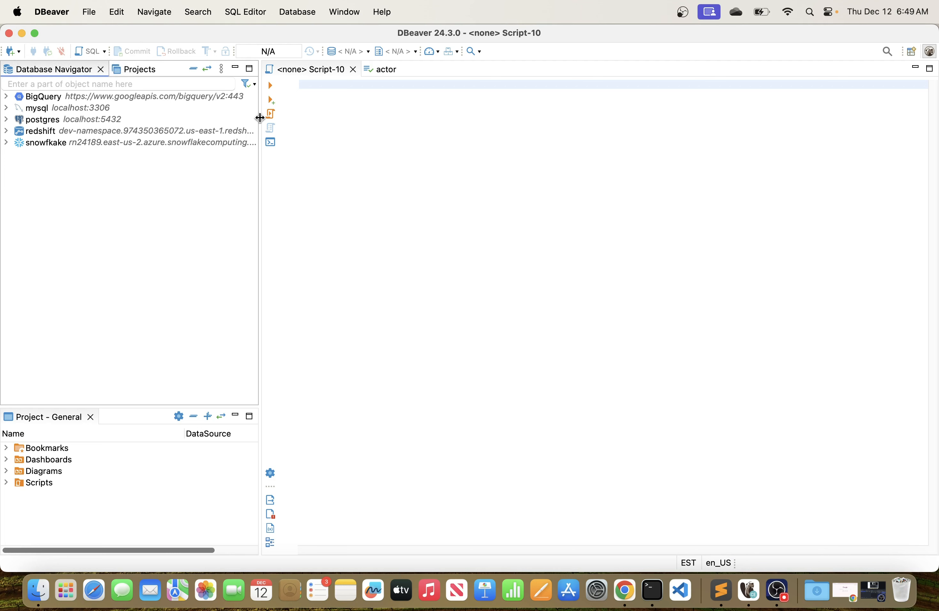
click(291, 119)
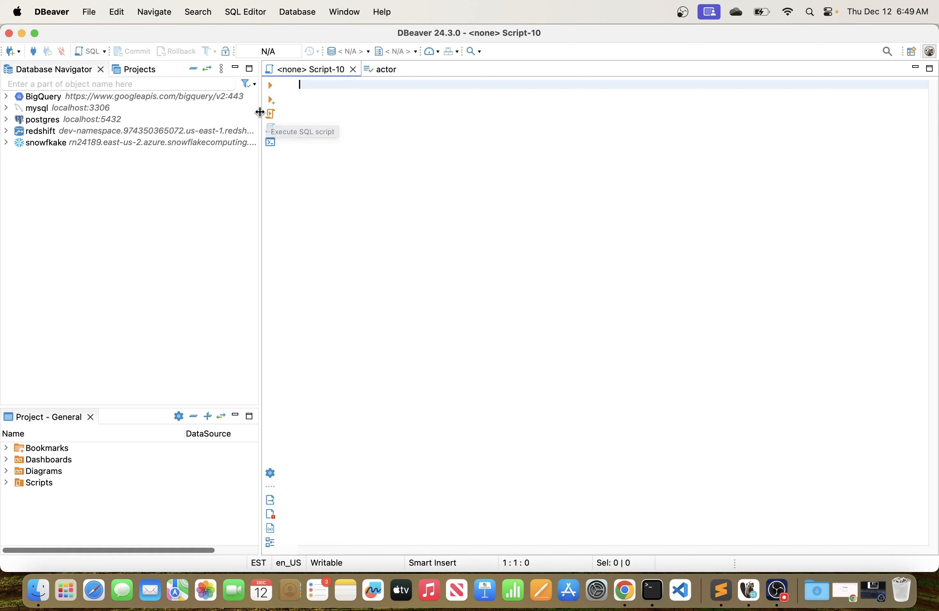
drag(260, 113, 293, 114)
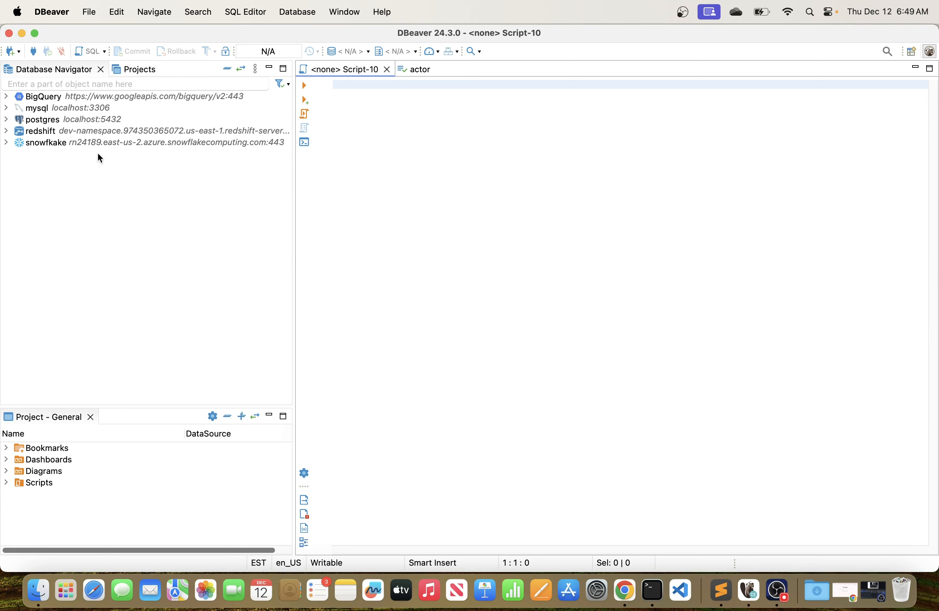
Start a new database connection using the PostgreSQL driver.
click(306, 14)
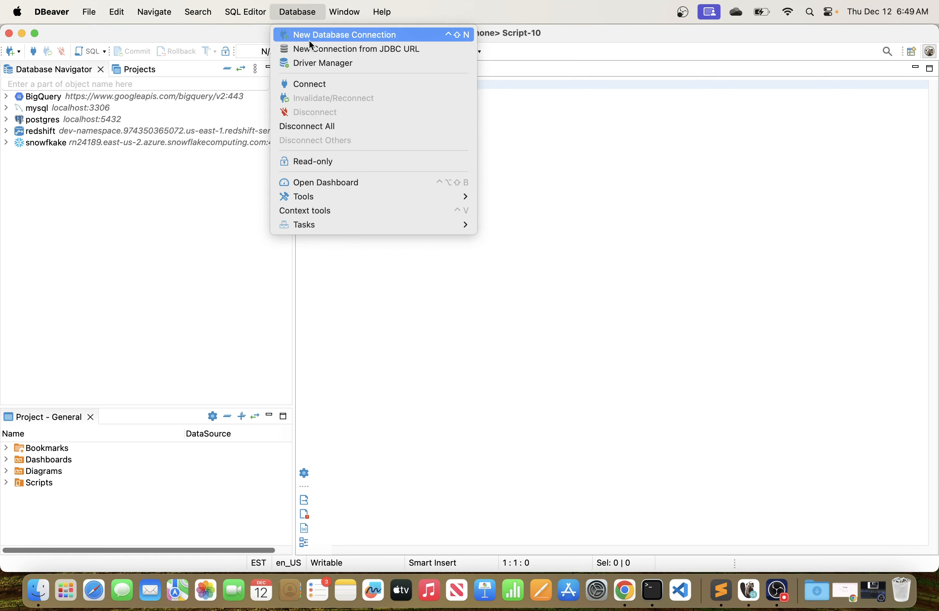
click(19, 53)
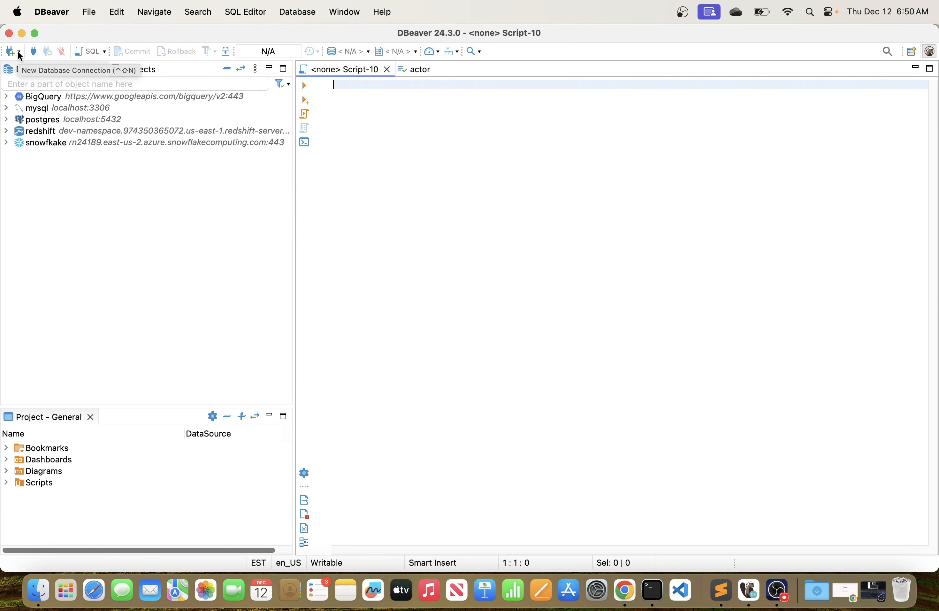
click(20, 53)
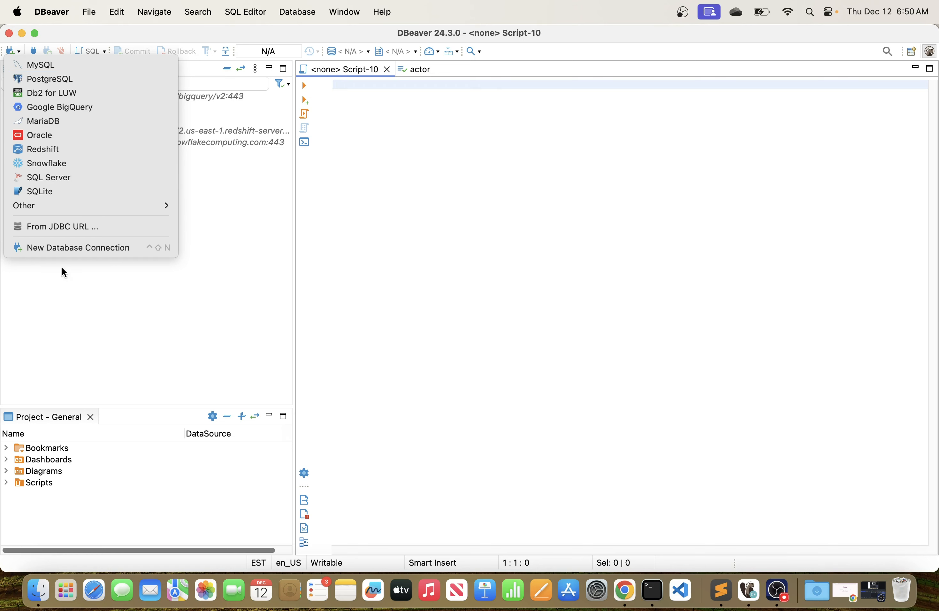
click(53, 249)
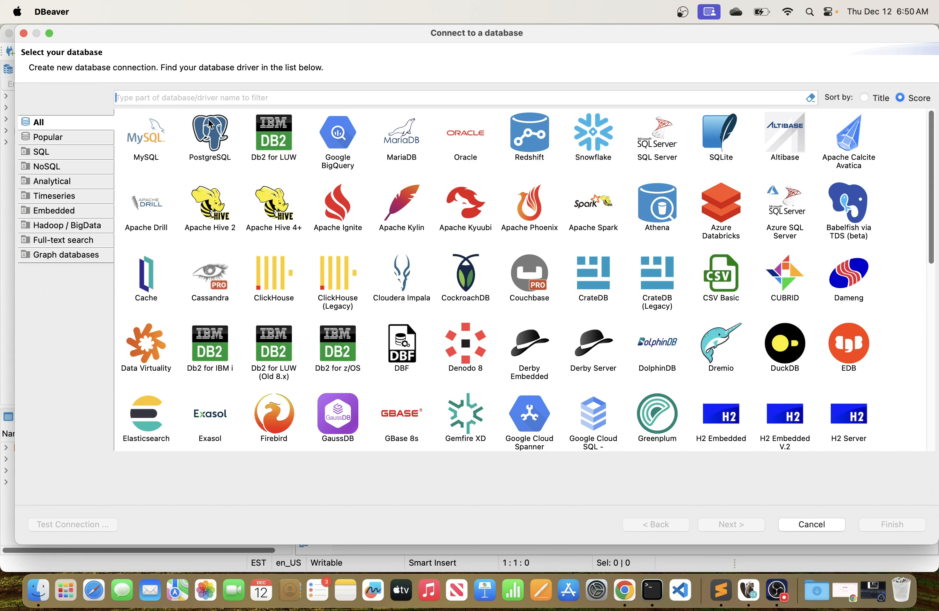
double_click(211, 143)
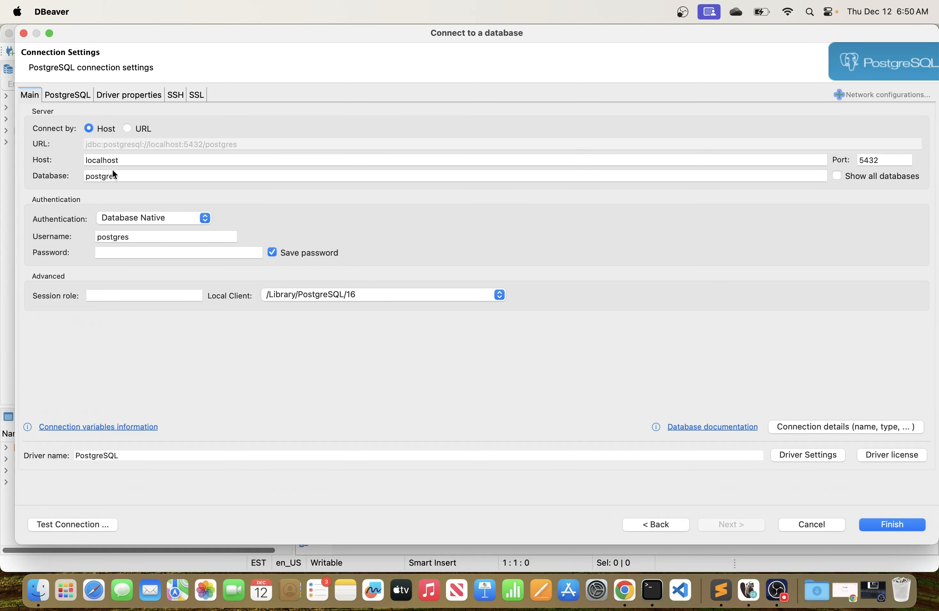
Copy the my-postgres-db endpoint from the RDS console and set it as the connection's host in DBeaver, keeping port 5432.
click(134, 163)
click(127, 176)
click(129, 159)
click(132, 175)
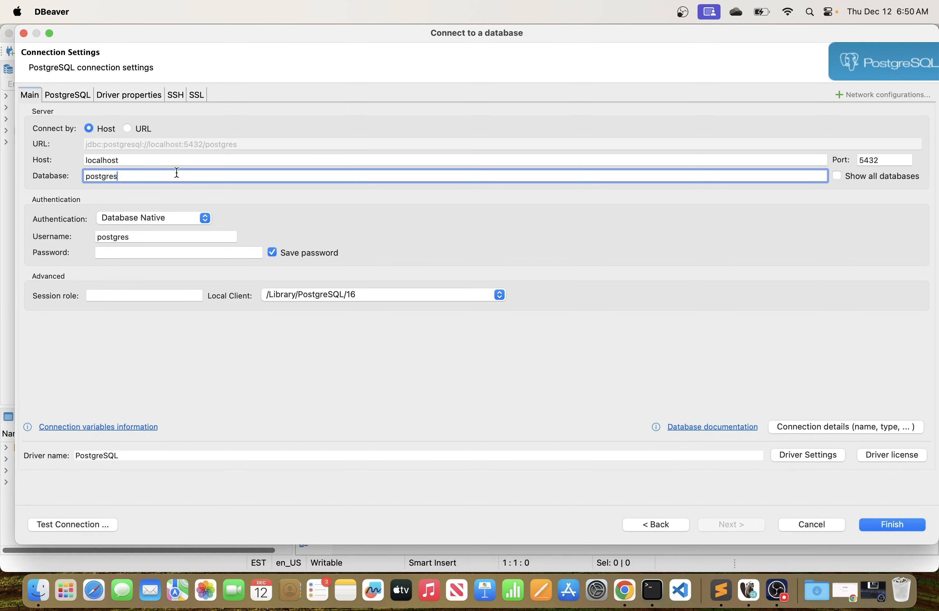
key(super+Tab)
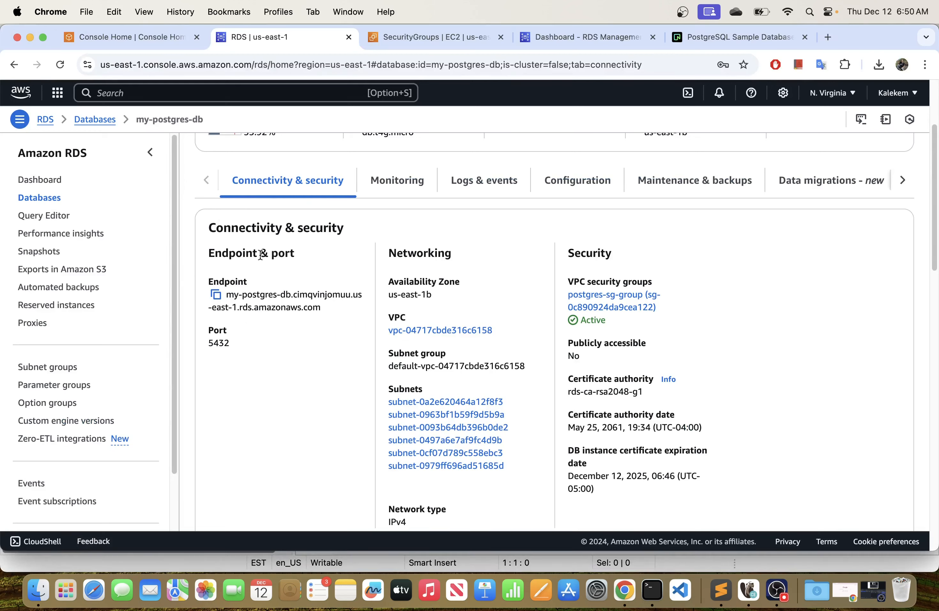
click(216, 295)
key(super+Tab)
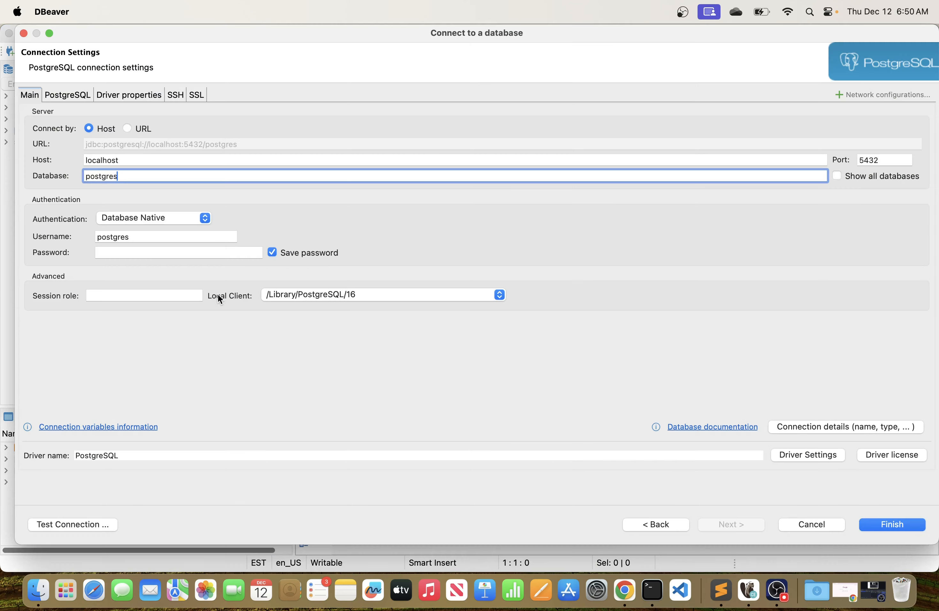
drag(130, 160, 81, 159)
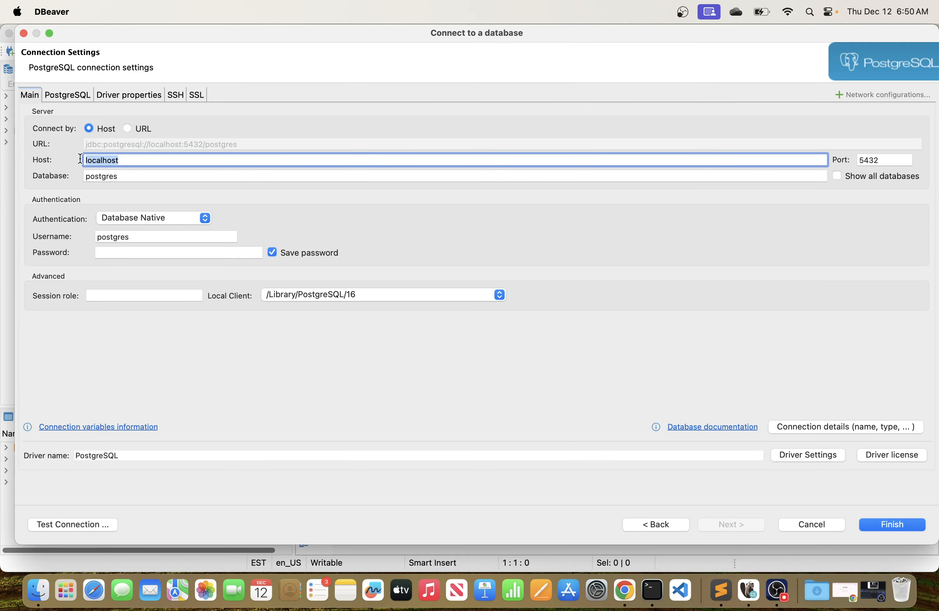
key(super+v)
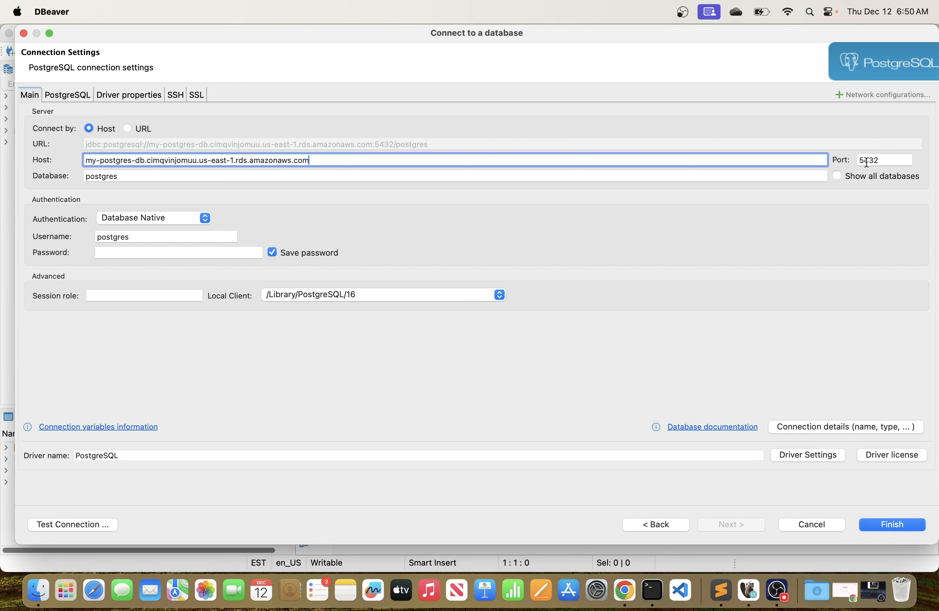
click(881, 162)
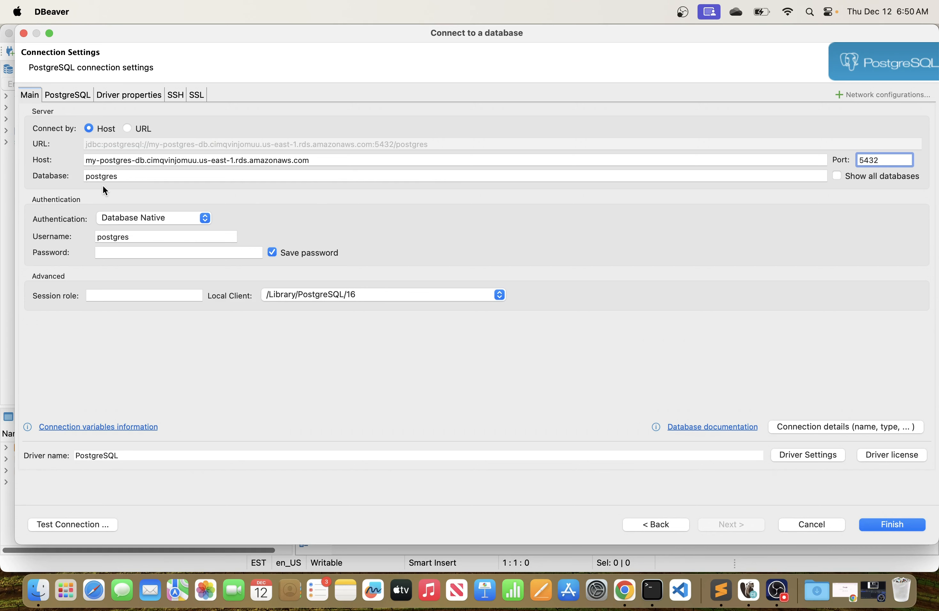
Clear the connection's database name and enable showing all databases.
click(133, 177)
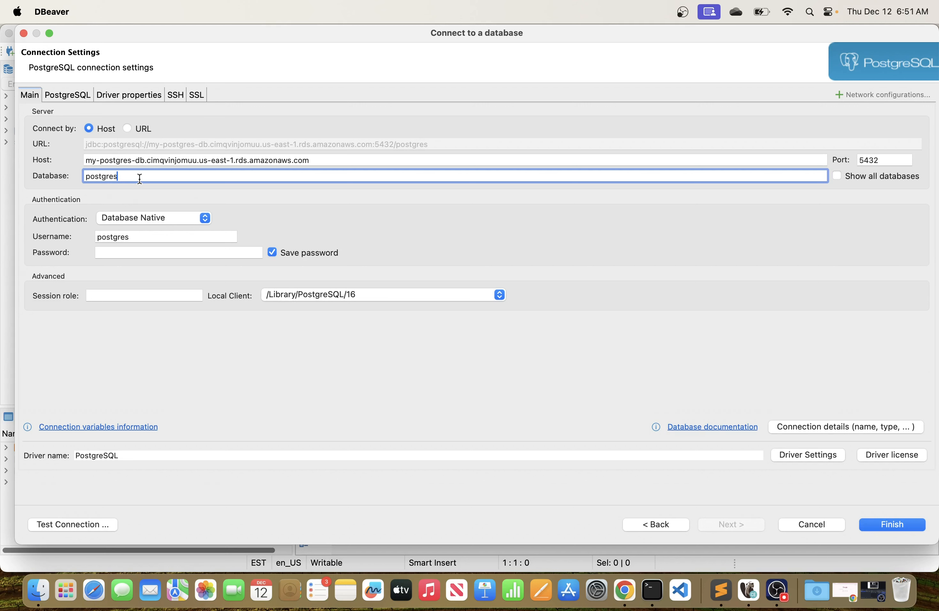
key(BackSpace)
key(BackSpace)
key(BackSpace)
key(BackSpace)
key(BackSpace)
key(BackSpace)
key(BackSpace)
key(BackSpace)
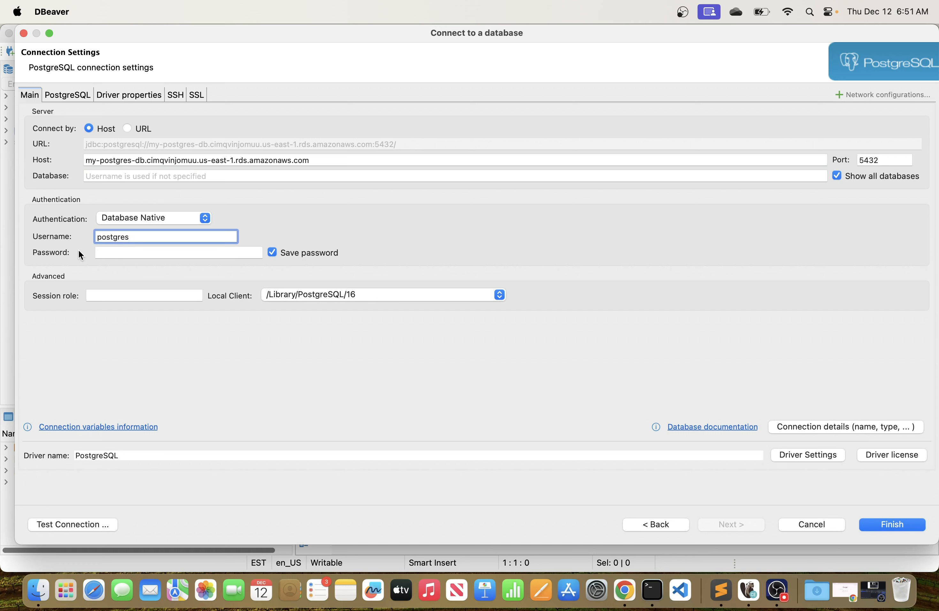
Keep postgres as the connection's username and enter the master password, leaving the password saved.
click(122, 255)
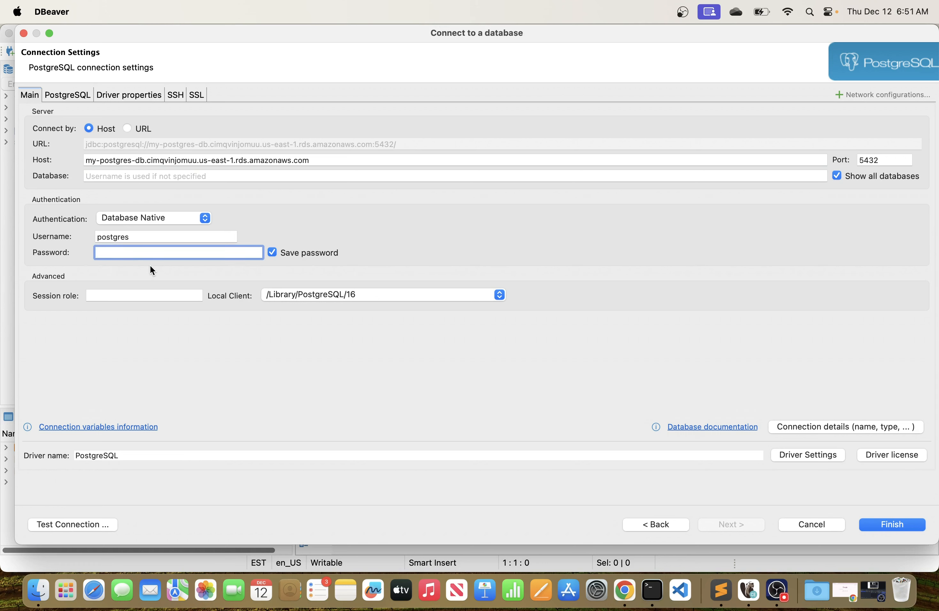
click(132, 237)
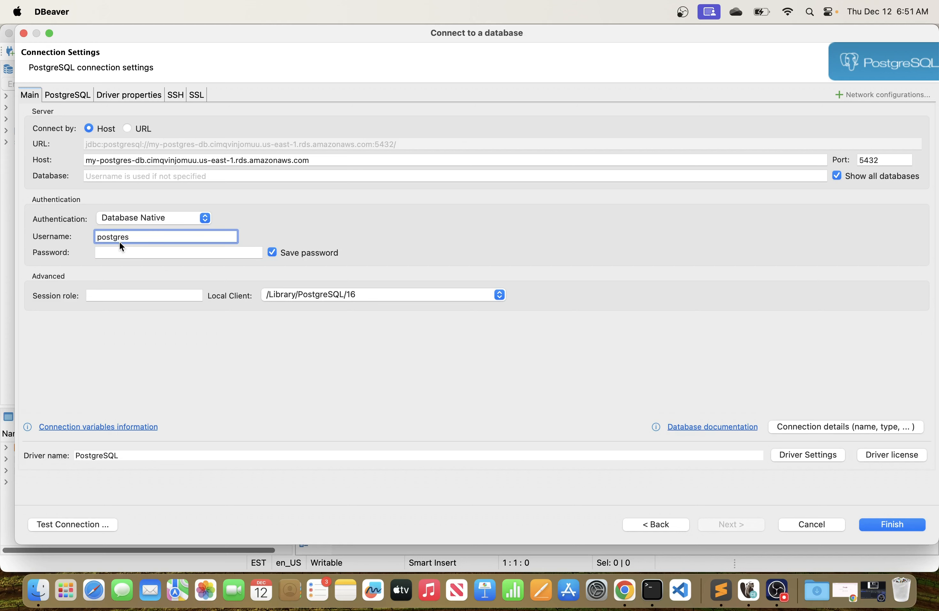
click(108, 253)
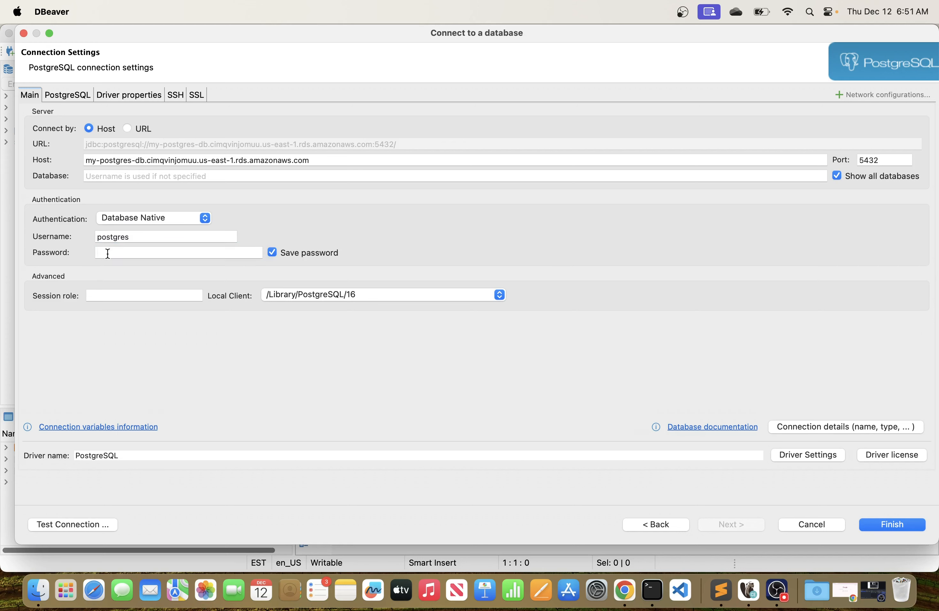
click(150, 237)
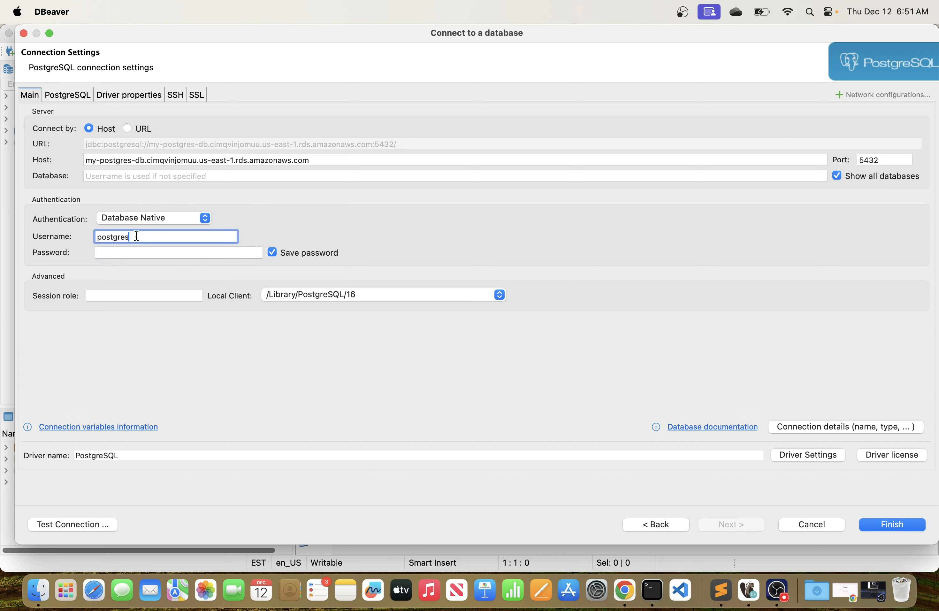
drag(144, 238, 82, 239)
click(142, 236)
drag(142, 236, 94, 235)
click(103, 250)
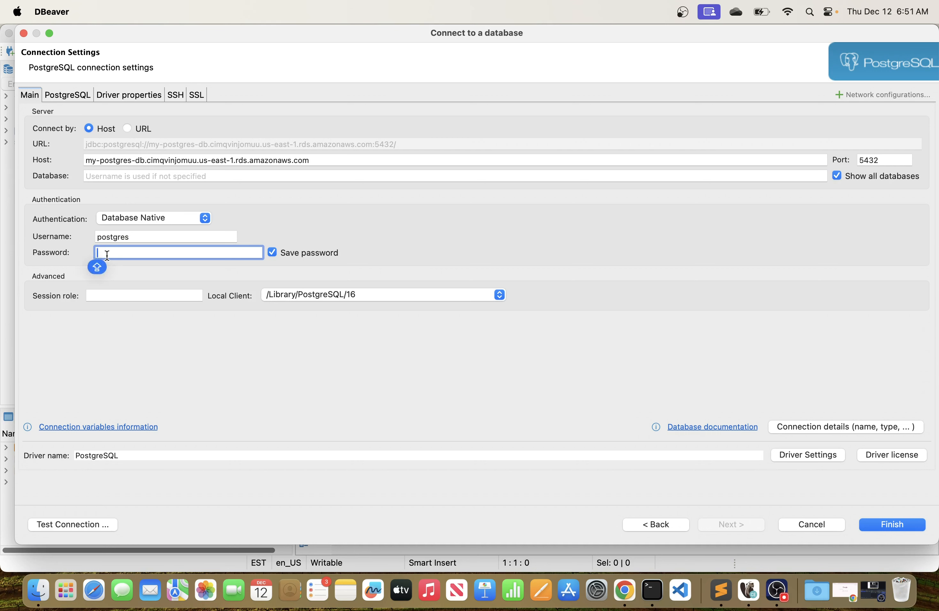
text(•••••••••••)
Test the connection to the my-postgres-db endpoint and dismiss the resulting message.
drag(181, 29, 179, 28)
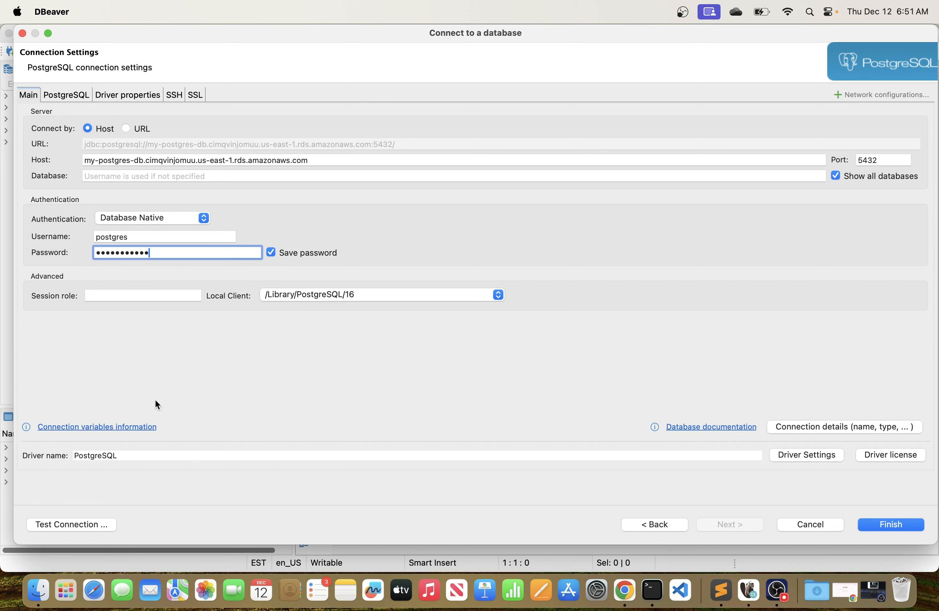
click(71, 523)
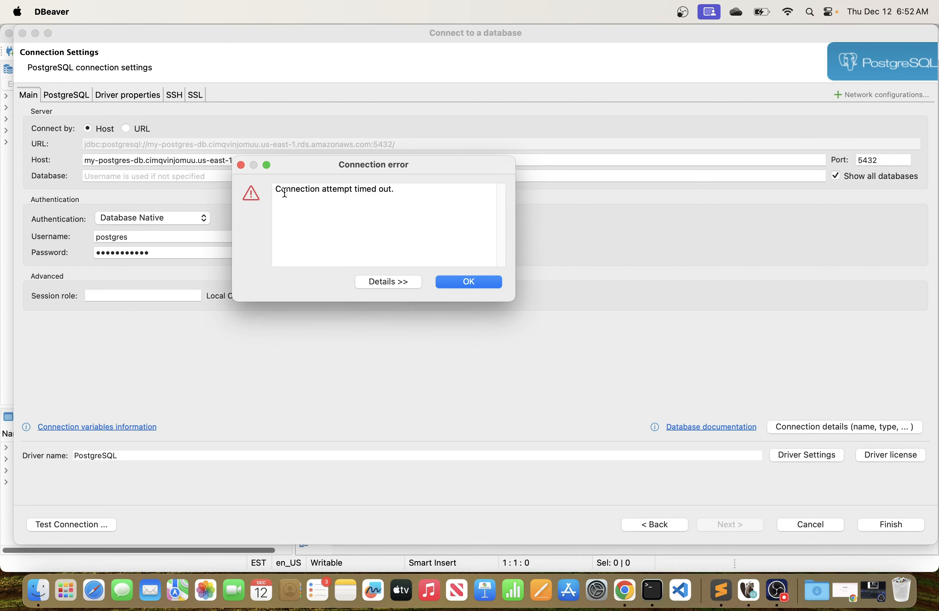
click(469, 283)
Switch to the RDS console in Chrome and open the my-postgres-db instance's VPC security group in a new tab.
key(super+Tab)
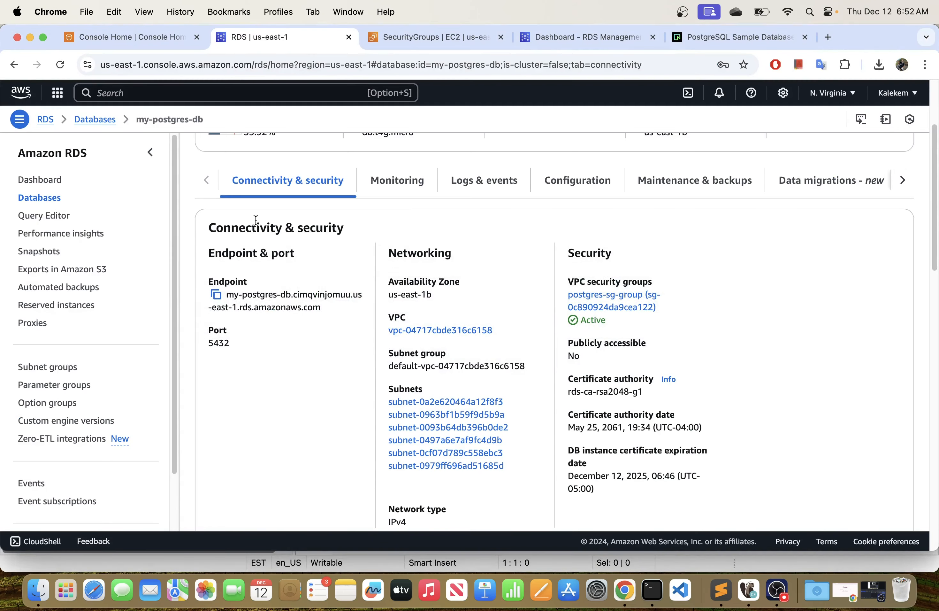
scroll(286, 208, down, 5)
scroll(286, 209, up, 8)
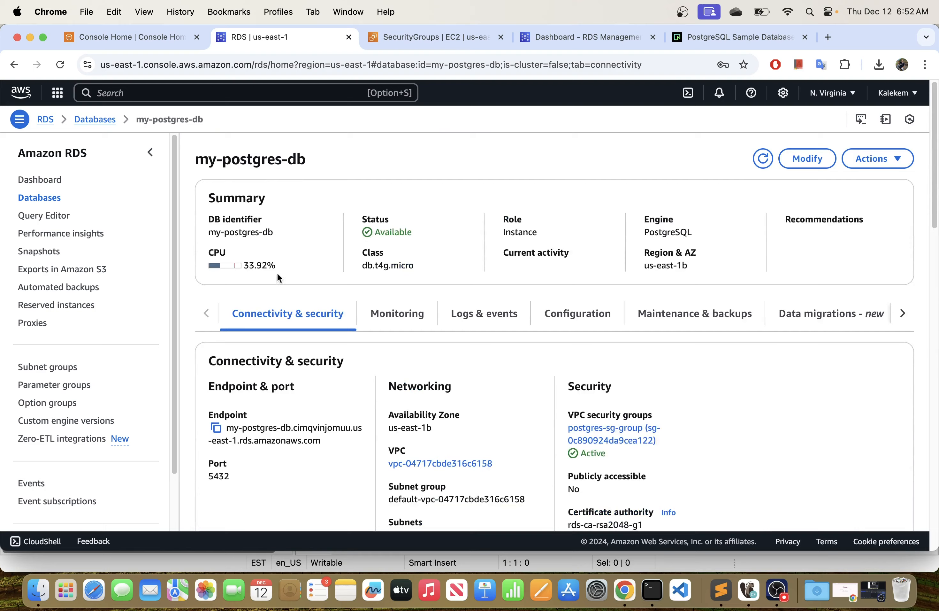
scroll(304, 276, down, 3)
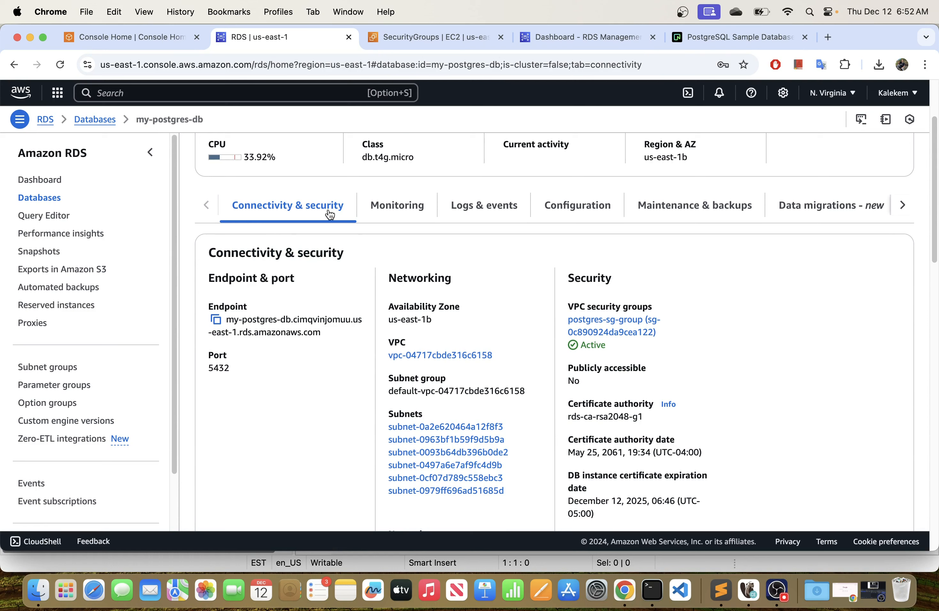
right_click(596, 329)
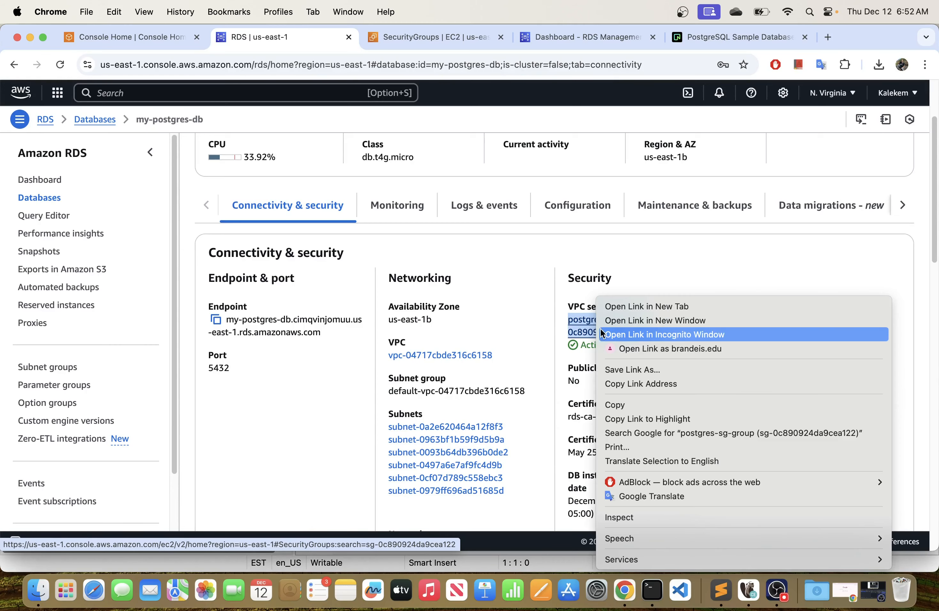
click(621, 307)
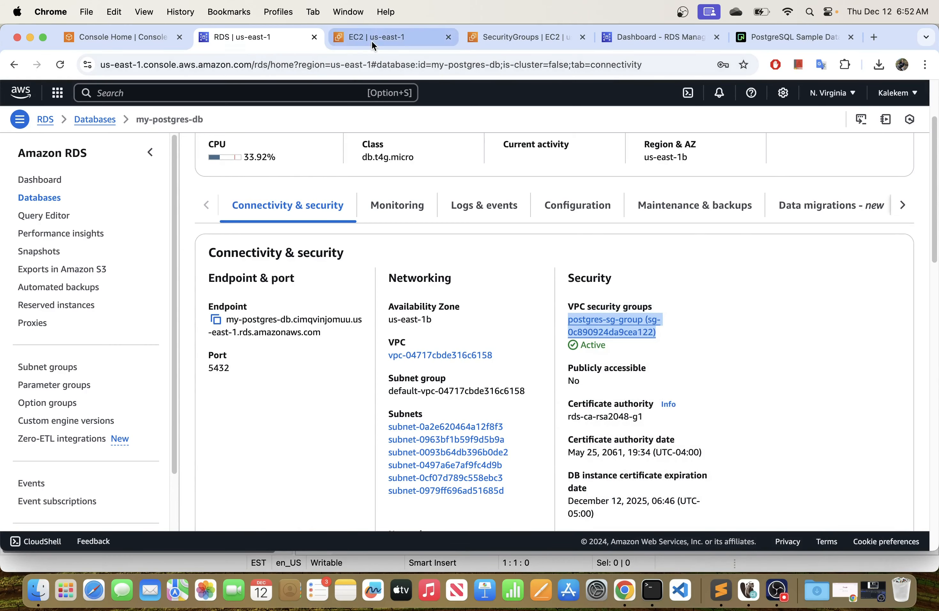
click(371, 40)
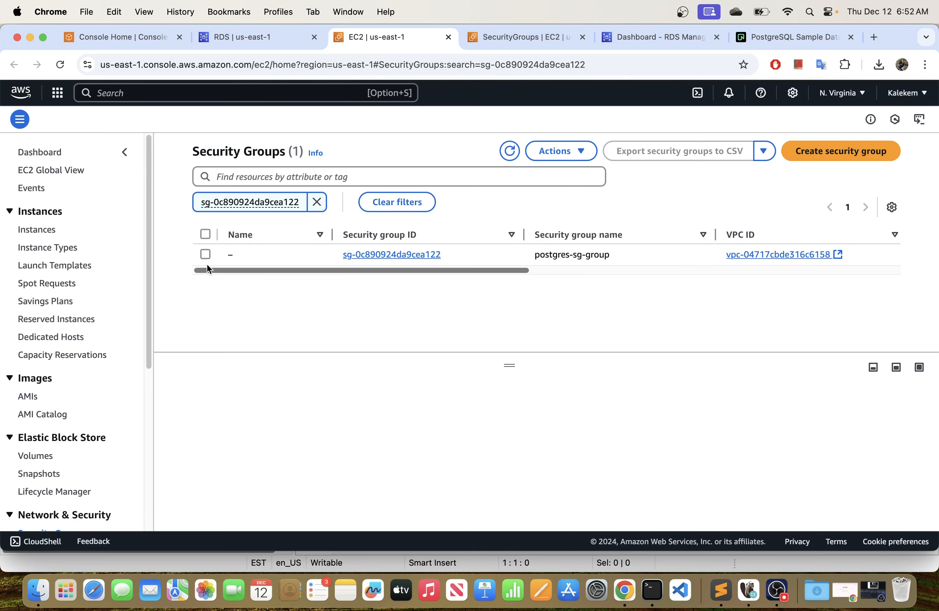
Open the details page of the postgres-sg-group security group.
drag(361, 270, 418, 276)
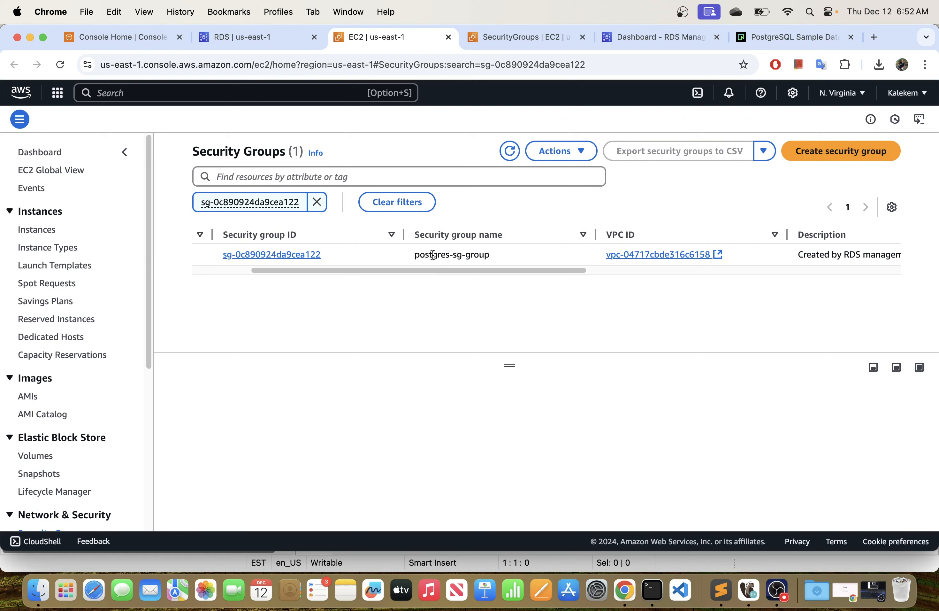
drag(413, 254, 495, 264)
click(306, 259)
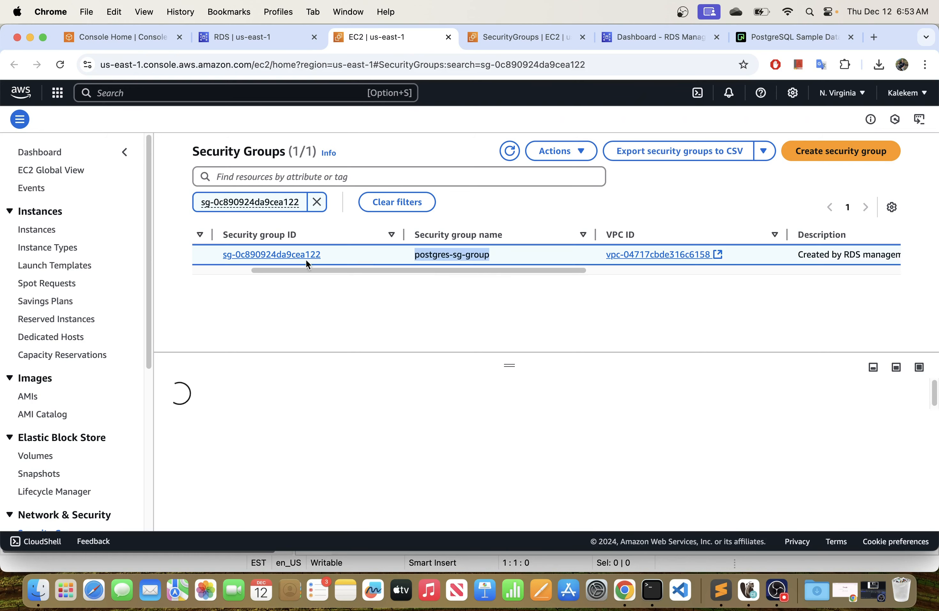
drag(326, 270, 213, 270)
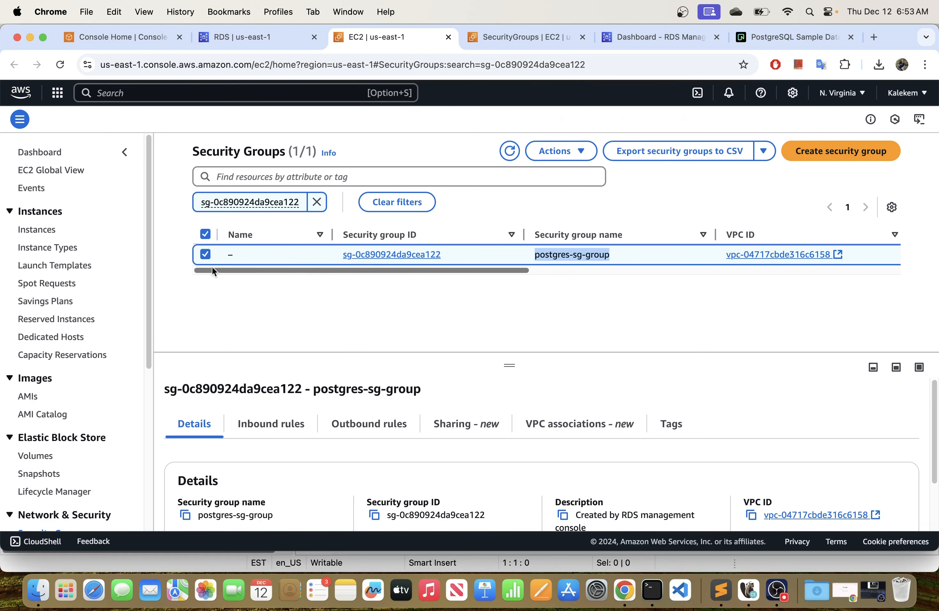
click(396, 254)
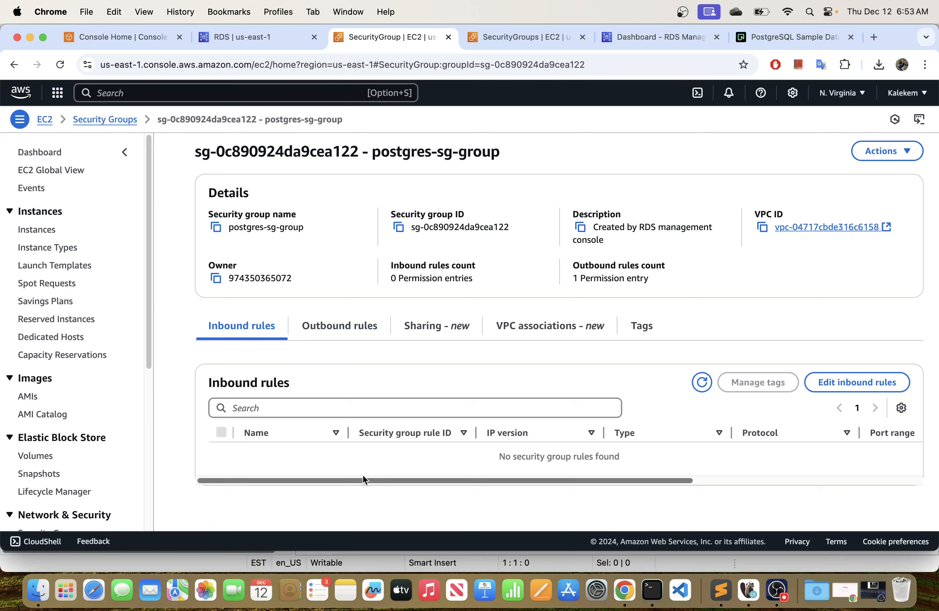
Examine the security group's inbound and outbound rules, including the outbound rule's type, port range and destination, and return to the inbound rules.
drag(207, 383, 351, 385)
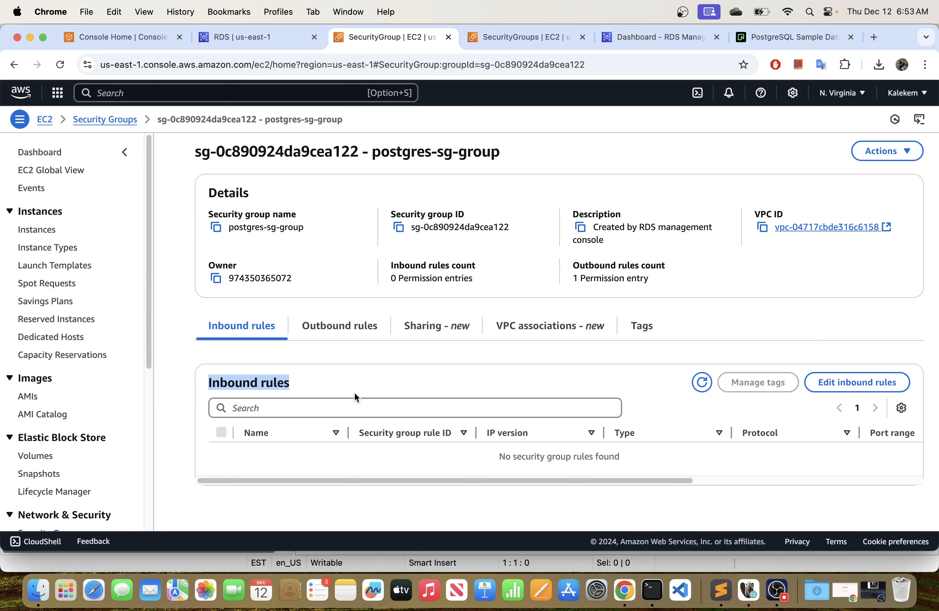
drag(430, 481, 193, 494)
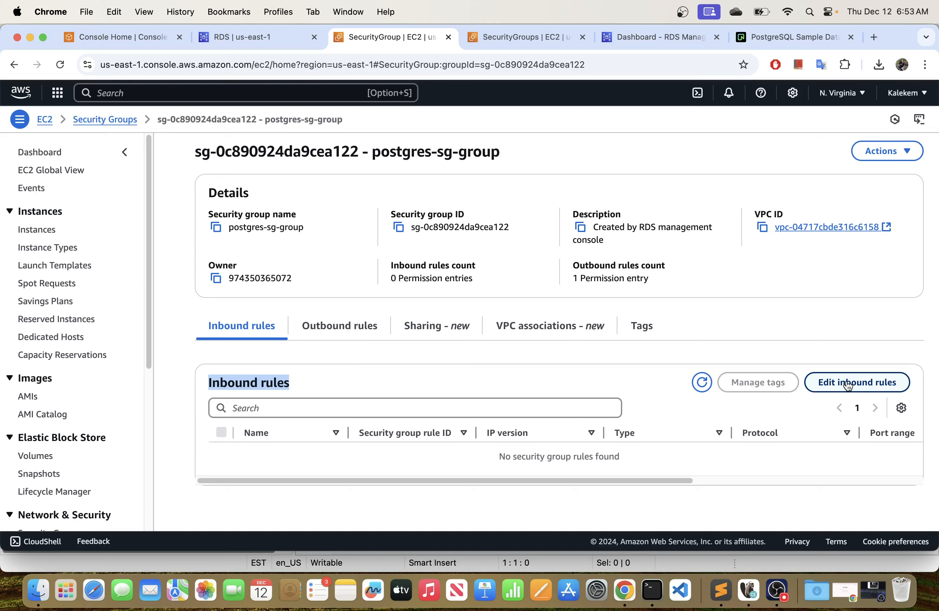
click(313, 342)
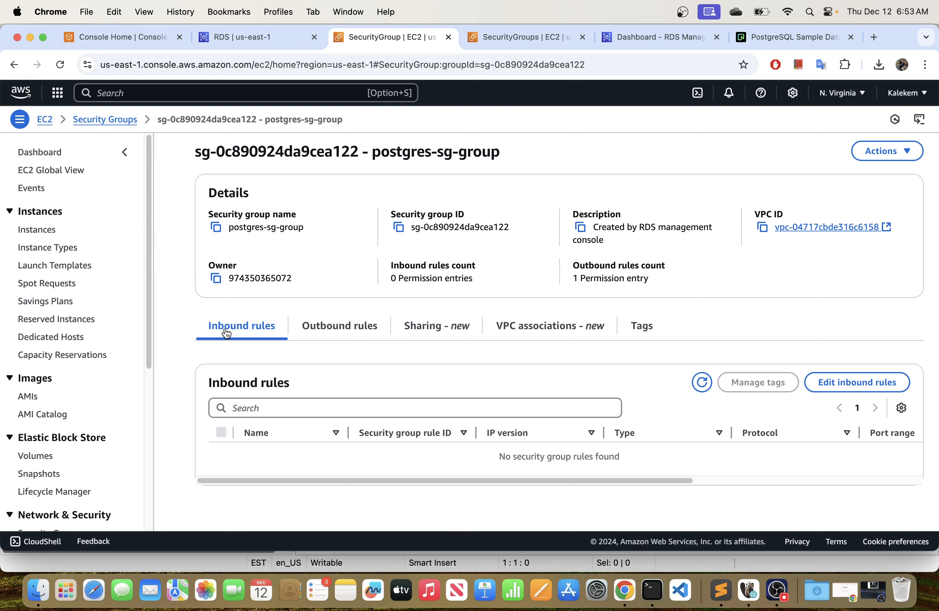
click(323, 333)
click(454, 332)
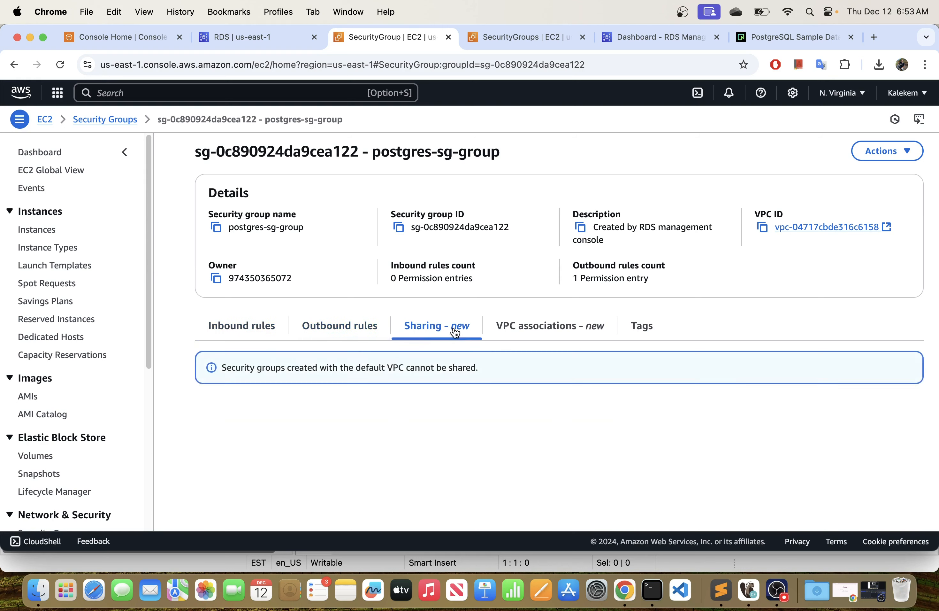
click(337, 329)
click(243, 330)
click(335, 330)
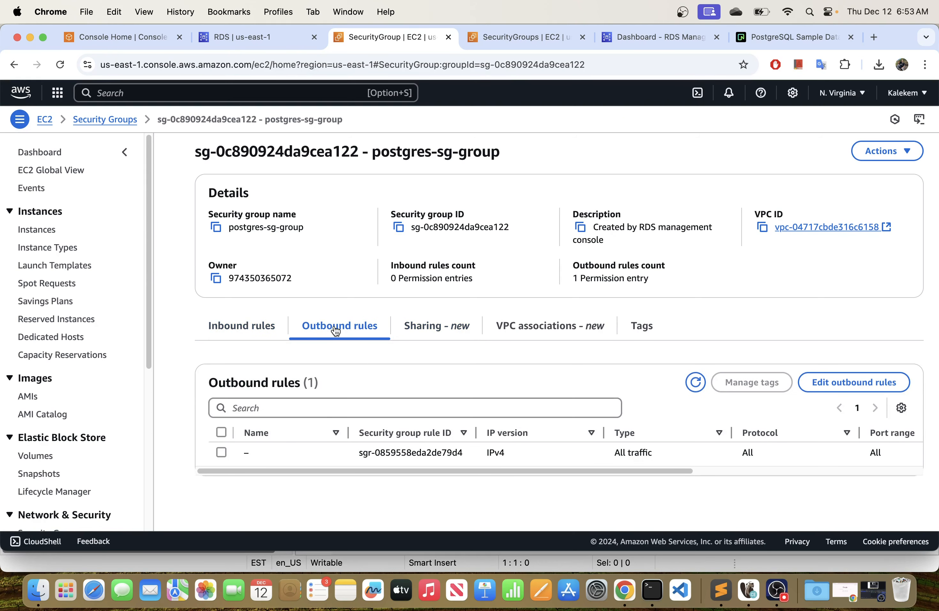
click(234, 331)
click(381, 335)
drag(338, 470, 584, 484)
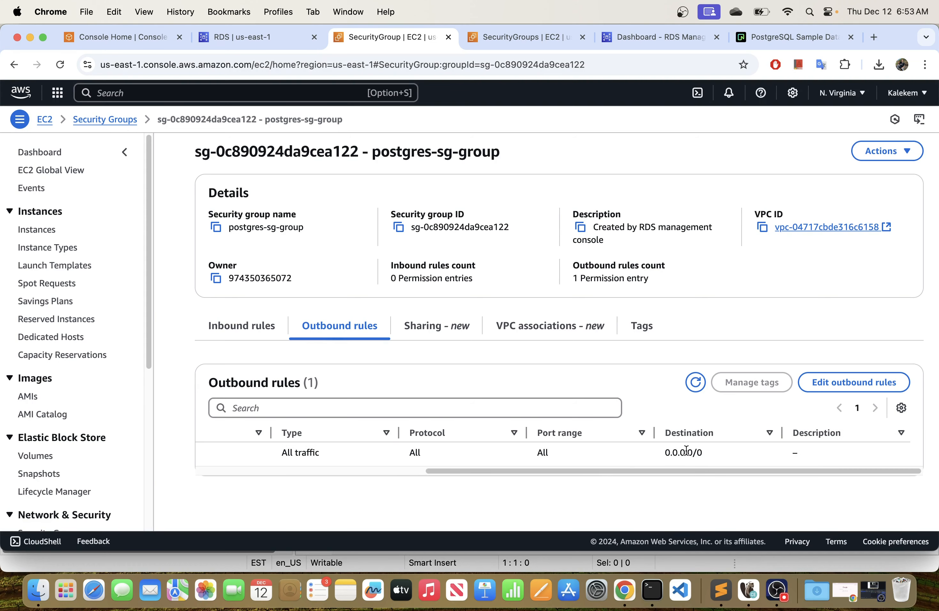
drag(692, 471, 296, 359)
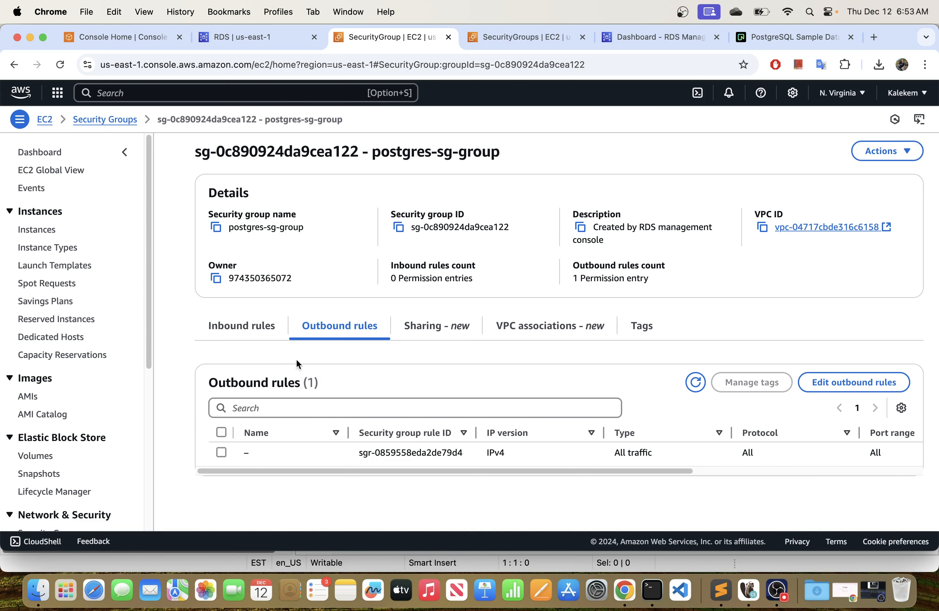
click(237, 335)
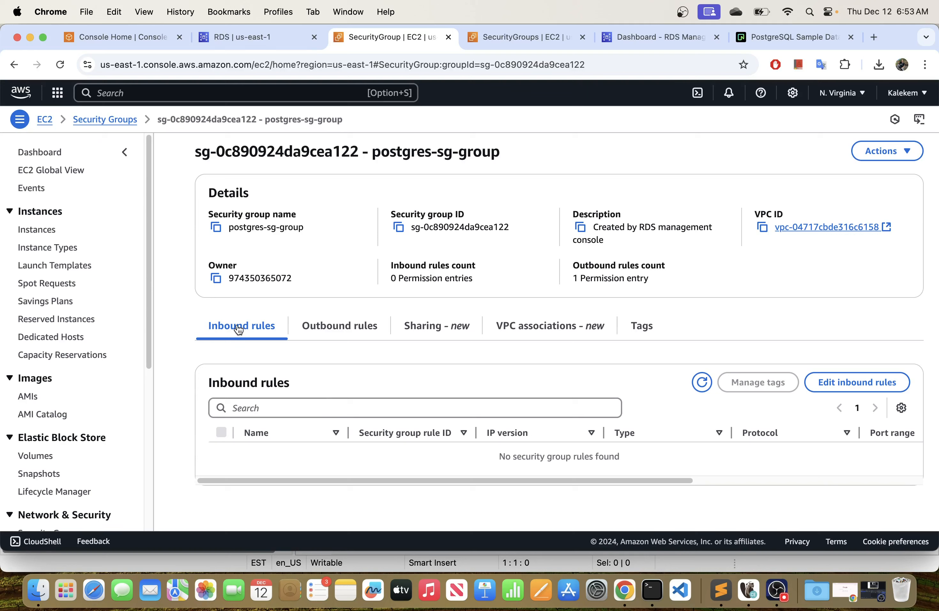
Start editing the inbound rules of postgres-sg-group and add a rule of type PostgreSQL.
click(845, 388)
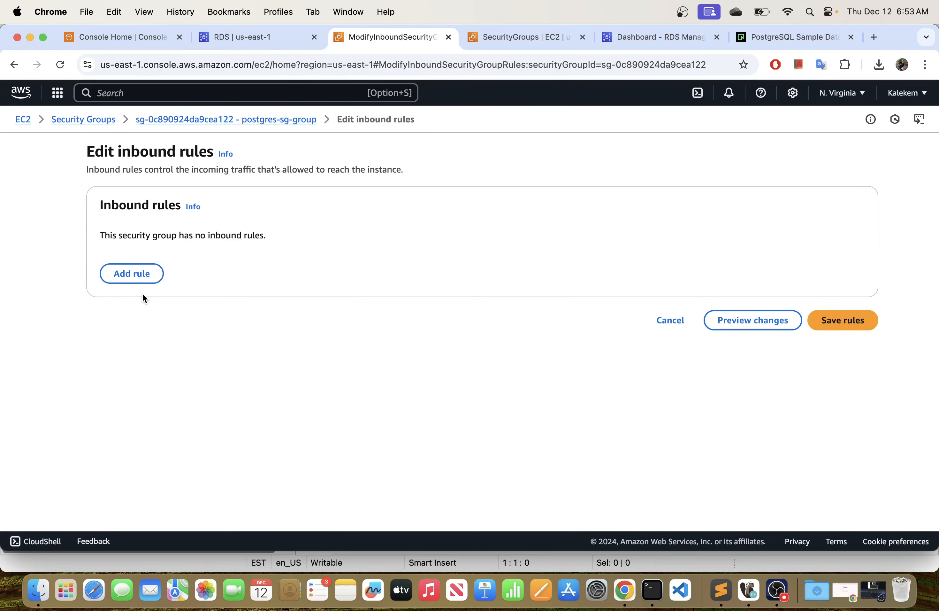
click(138, 275)
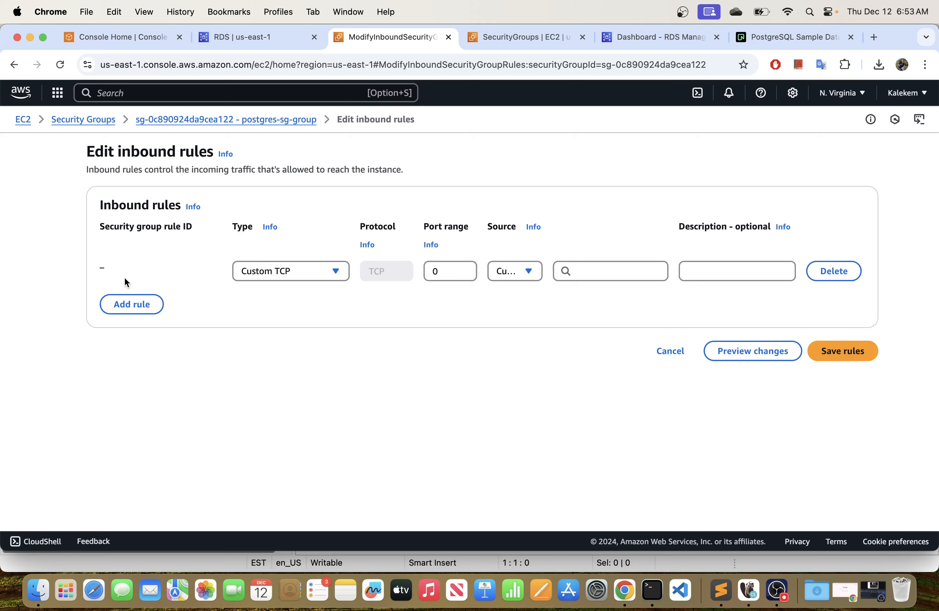
click(315, 273)
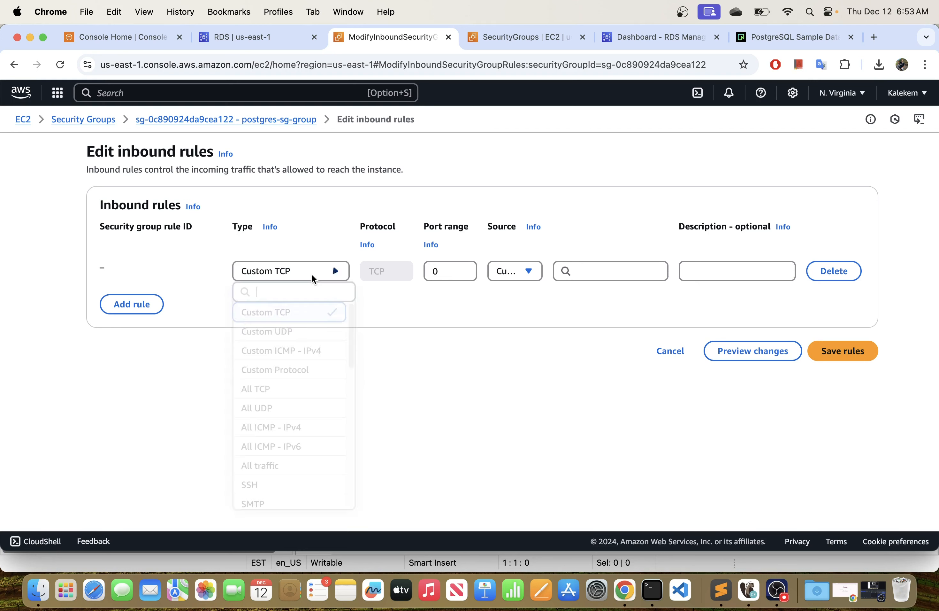
scroll(289, 412, down, 2)
scroll(289, 423, down, 6)
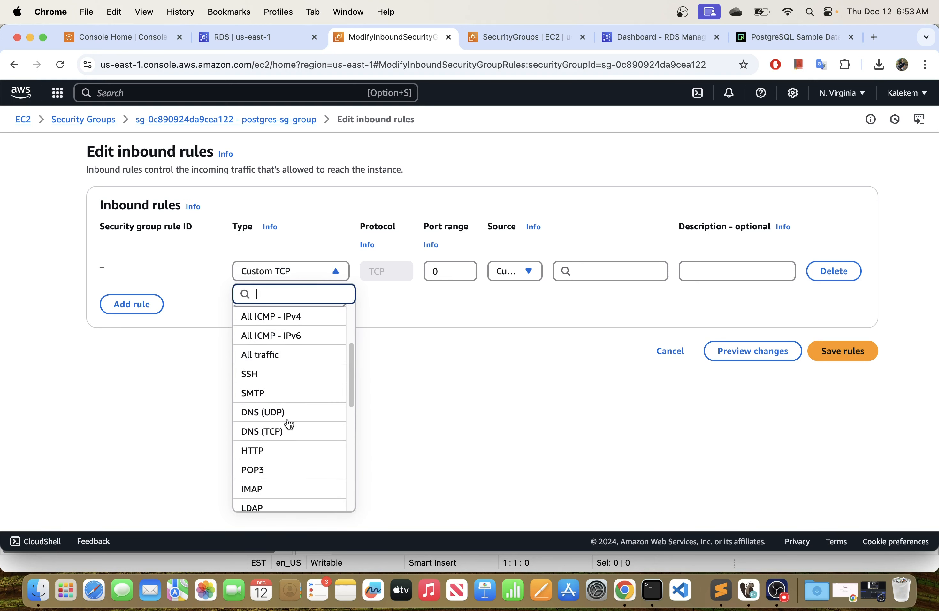
scroll(289, 423, down, 2)
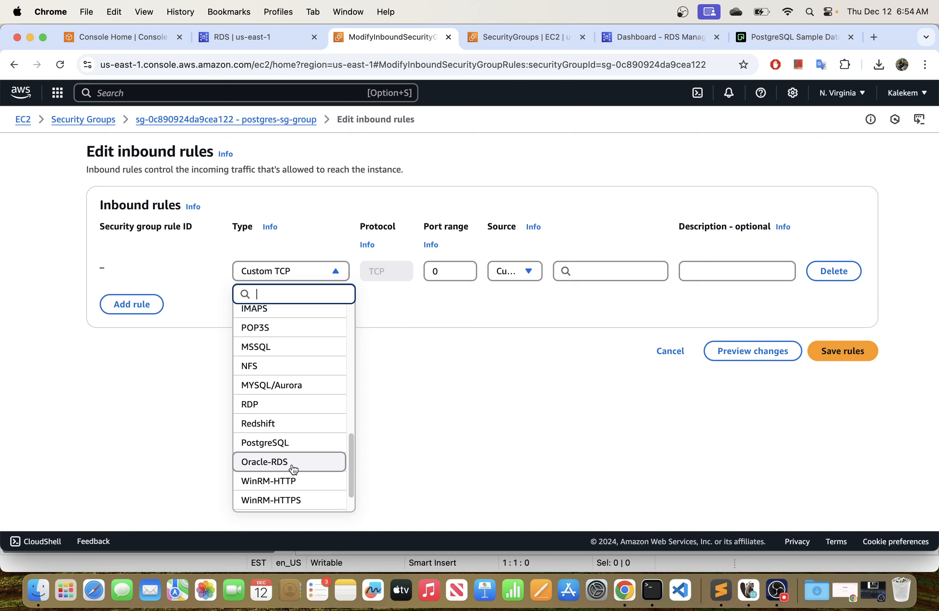
scroll(286, 431, up, 1)
scroll(285, 428, up, 2)
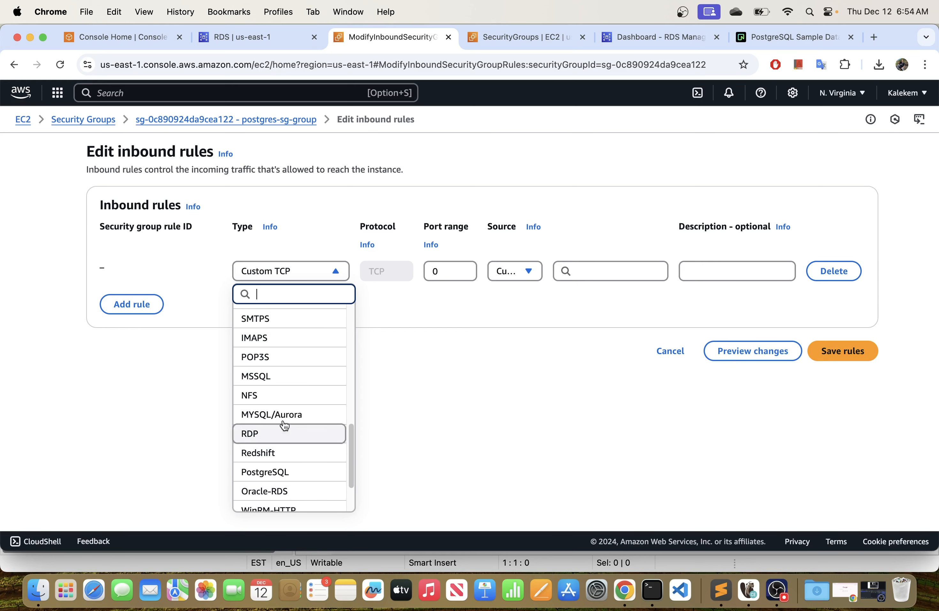
scroll(269, 448, up, 2)
scroll(268, 440, down, 5)
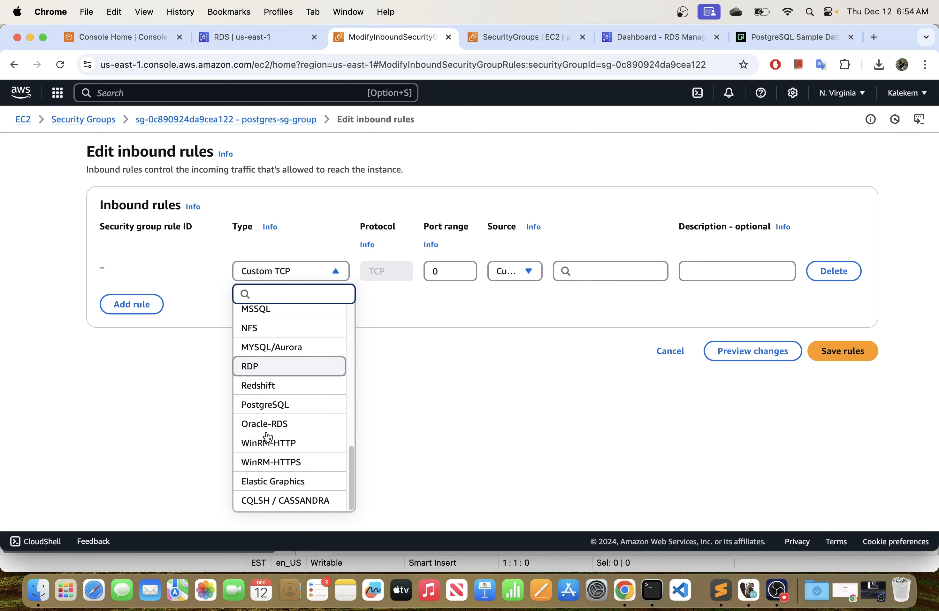
click(267, 406)
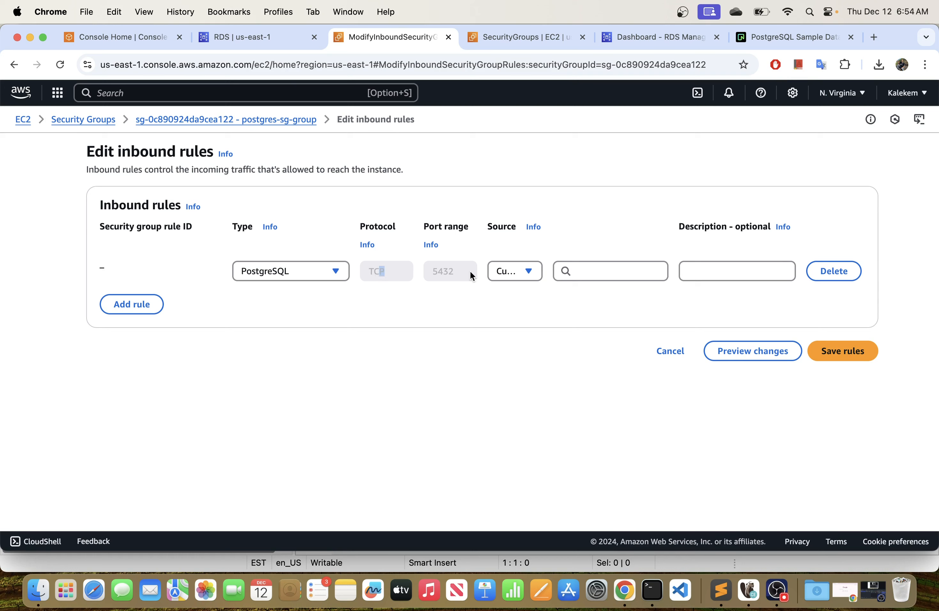
Try the sources 0.0.0.0/0 and Anywhere-IPv6 for the PostgreSQL inbound rule, and return the source to Custom.
click(427, 275)
click(528, 272)
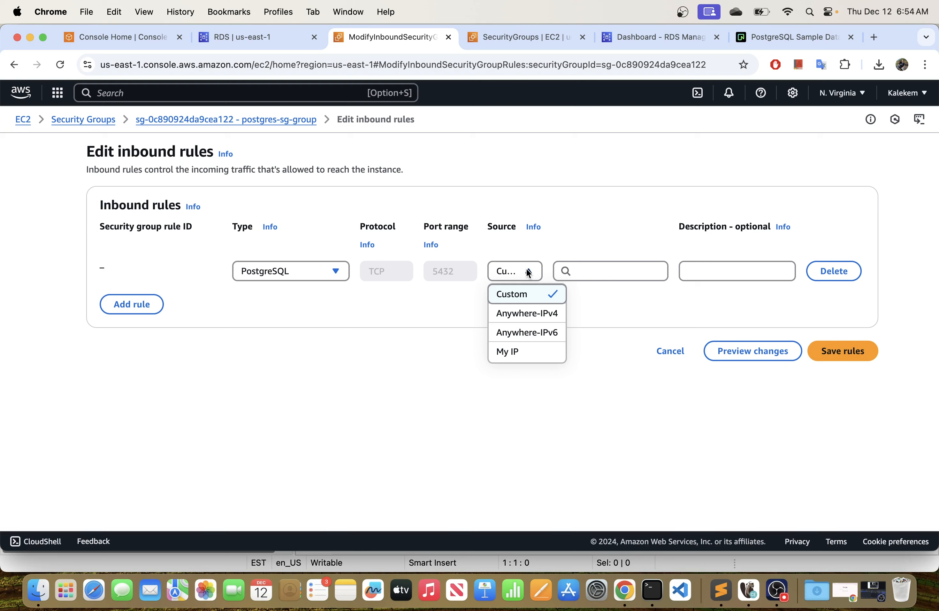
click(576, 276)
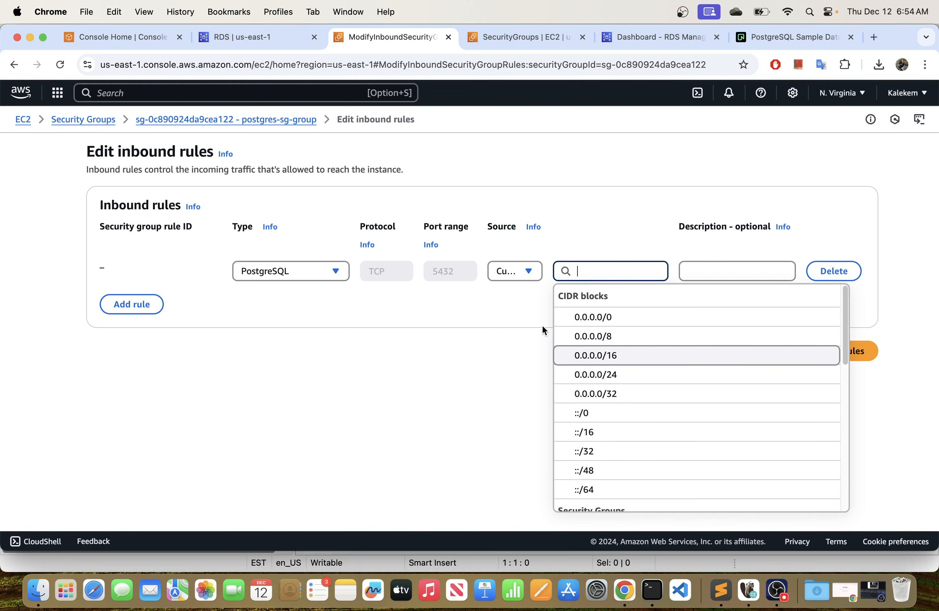
click(600, 319)
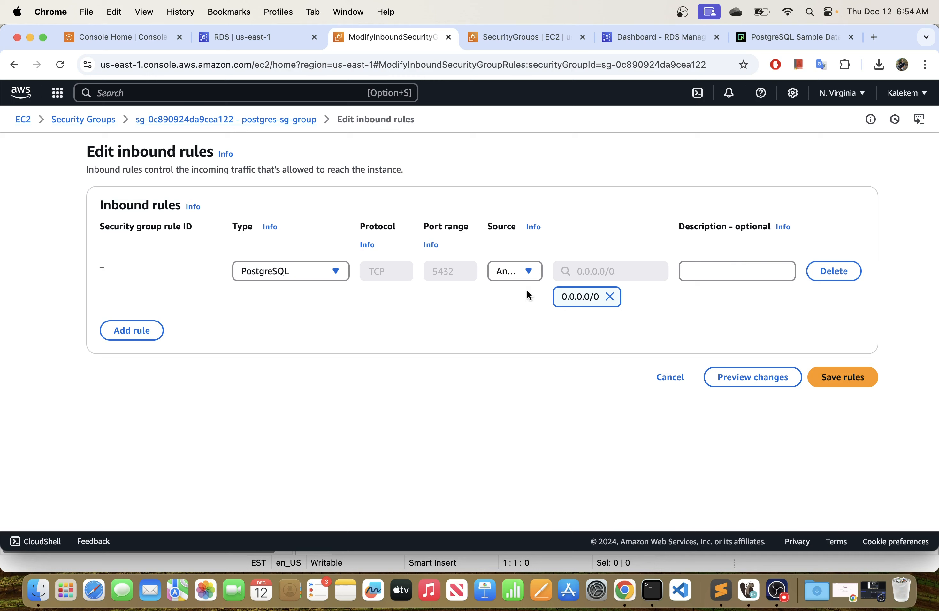
click(525, 272)
click(509, 333)
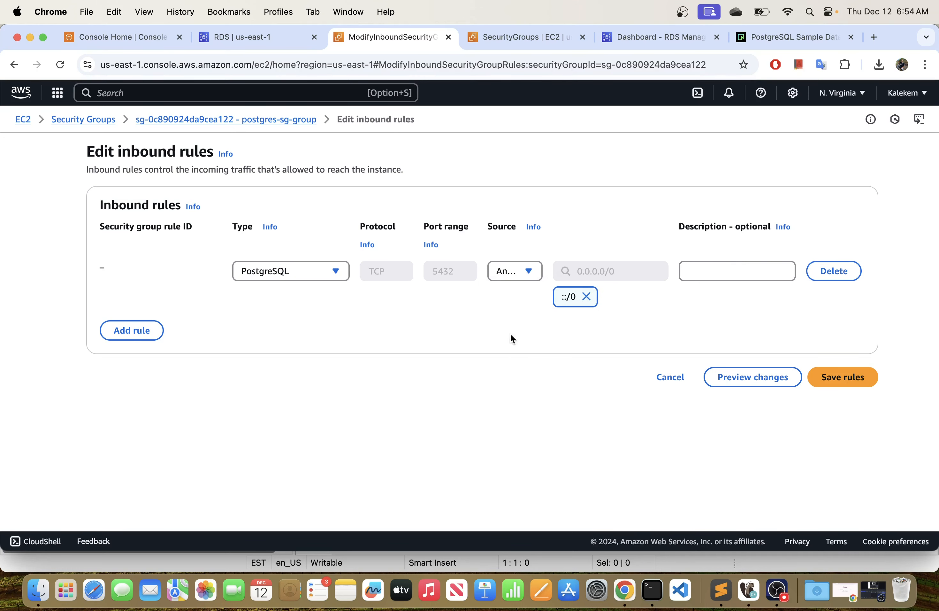
click(517, 272)
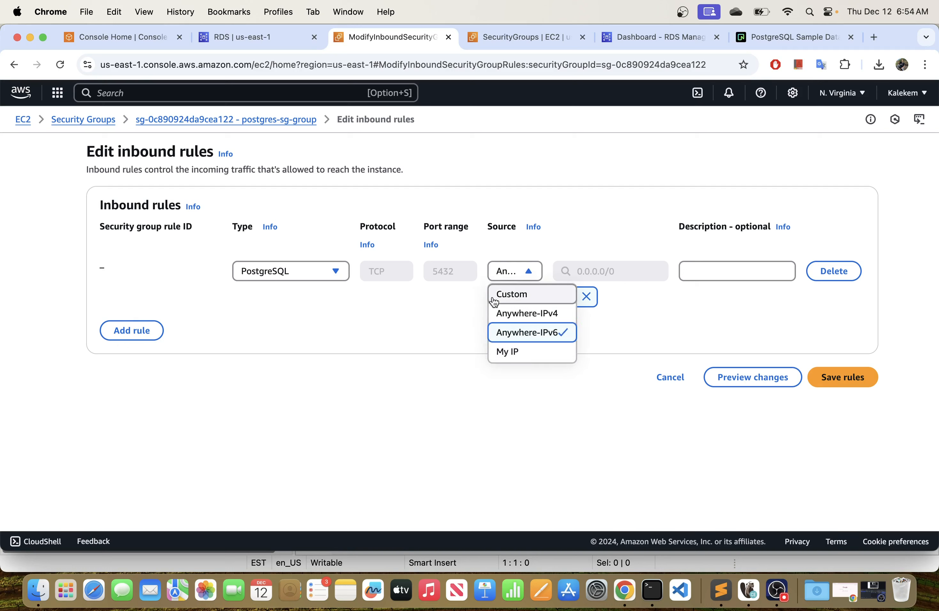
click(512, 294)
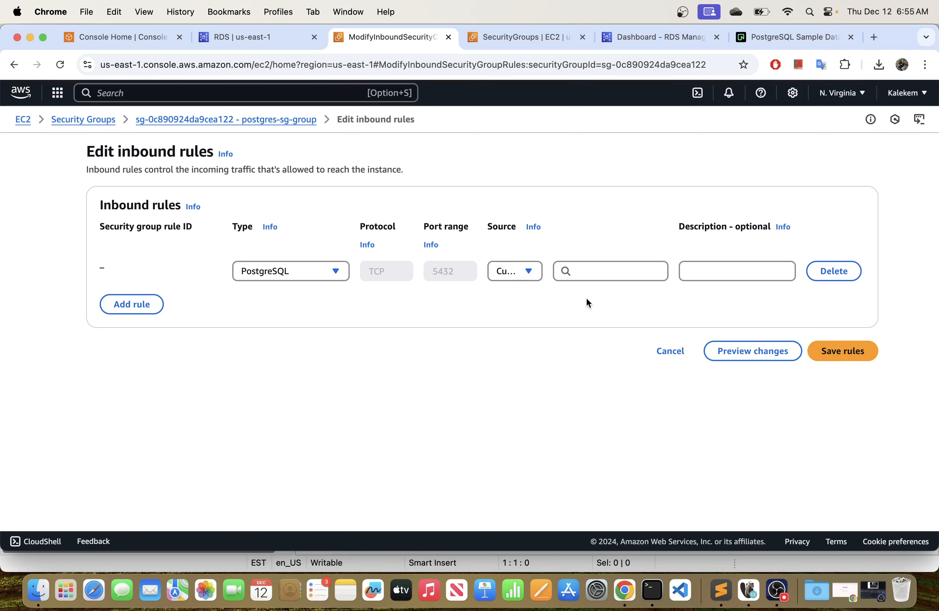
Set the PostgreSQL inbound rule's source to My IP, save the rules and dismiss the notification.
click(525, 271)
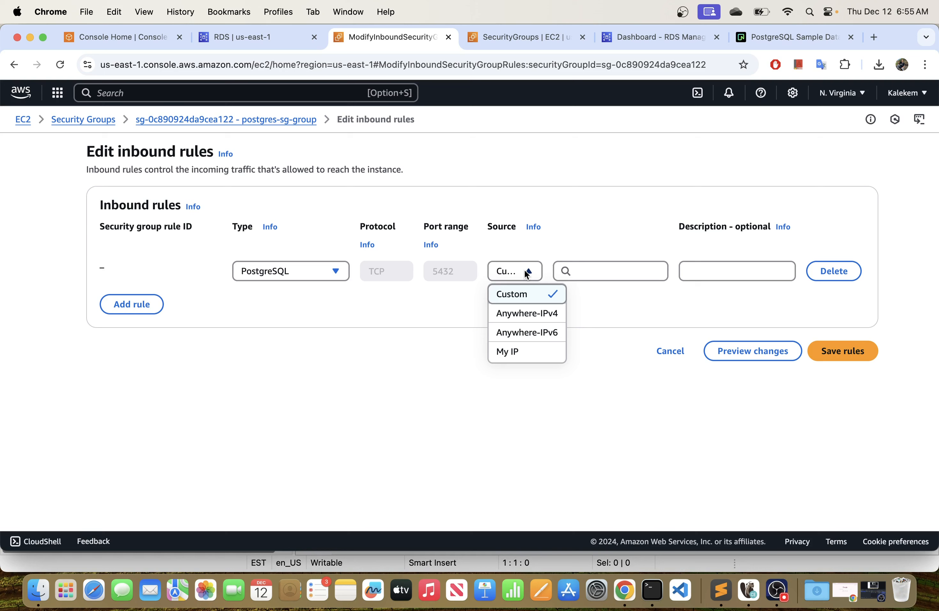
click(519, 359)
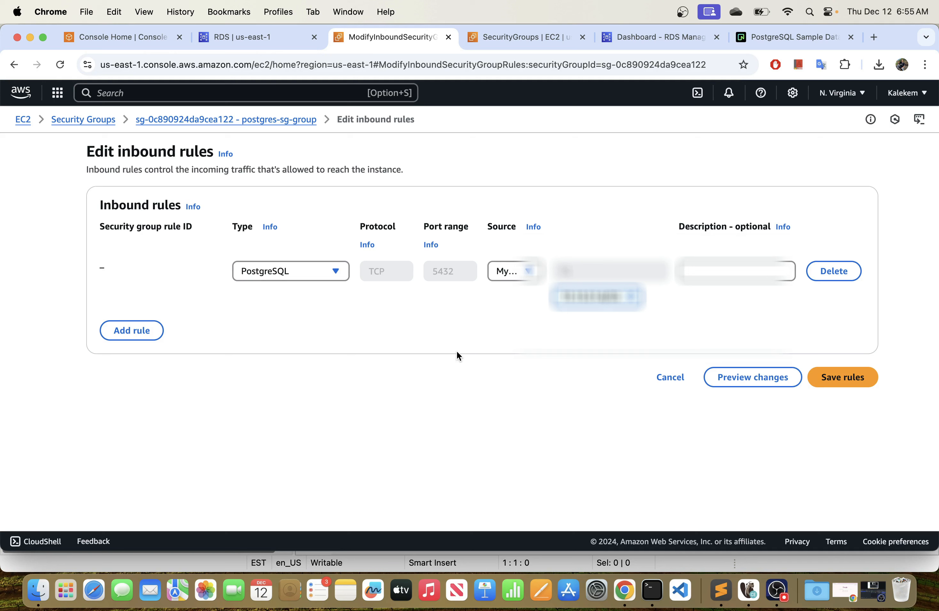
click(508, 276)
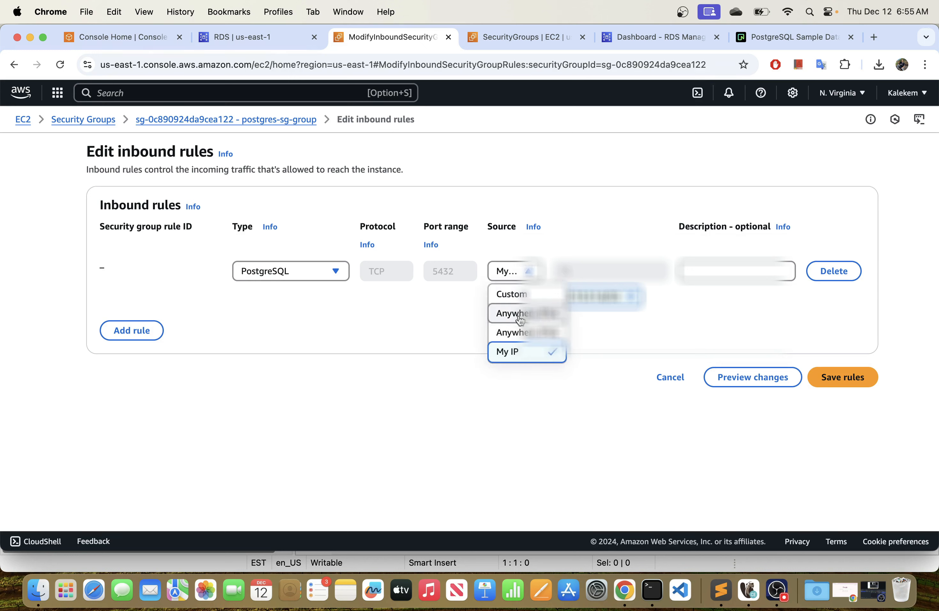
click(443, 311)
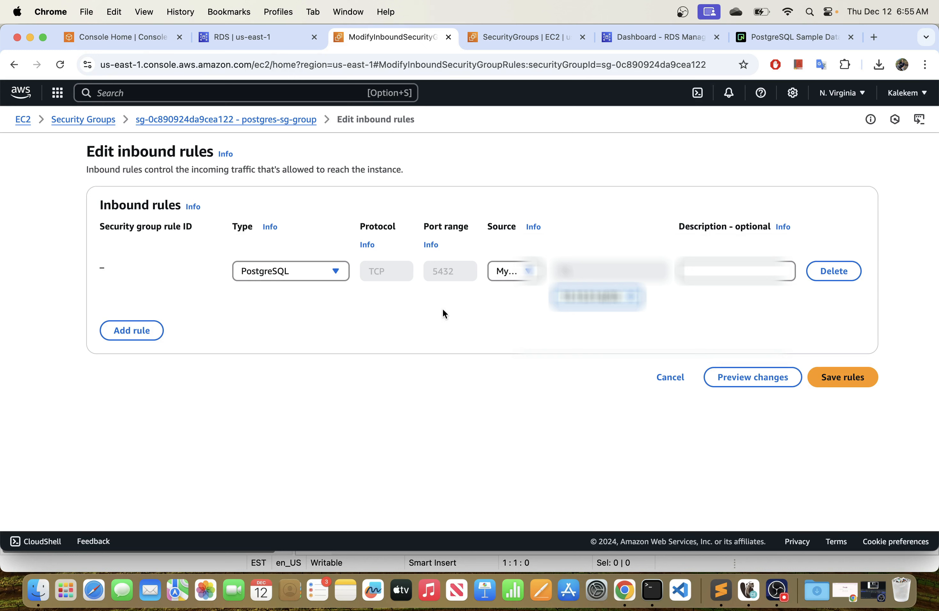
click(513, 271)
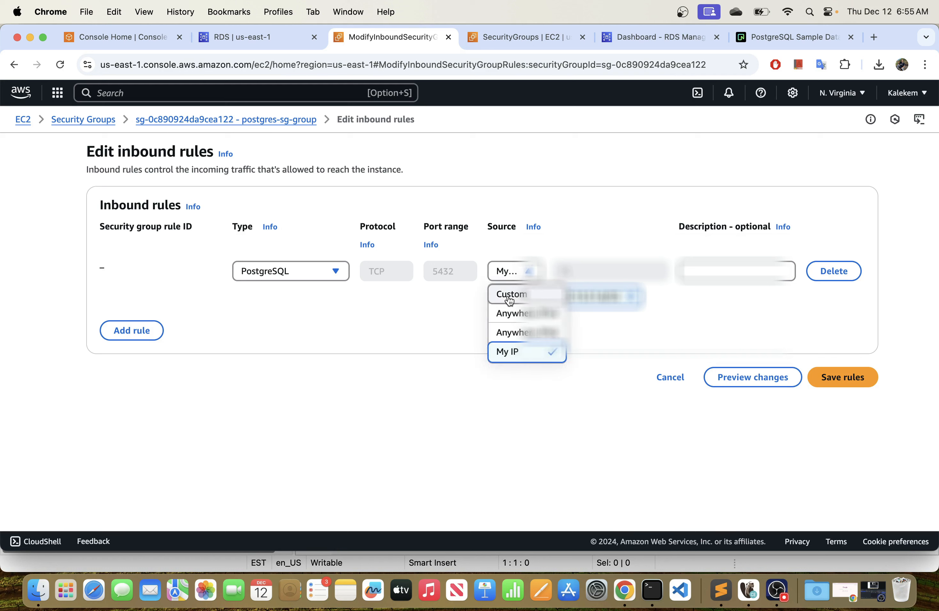
click(450, 313)
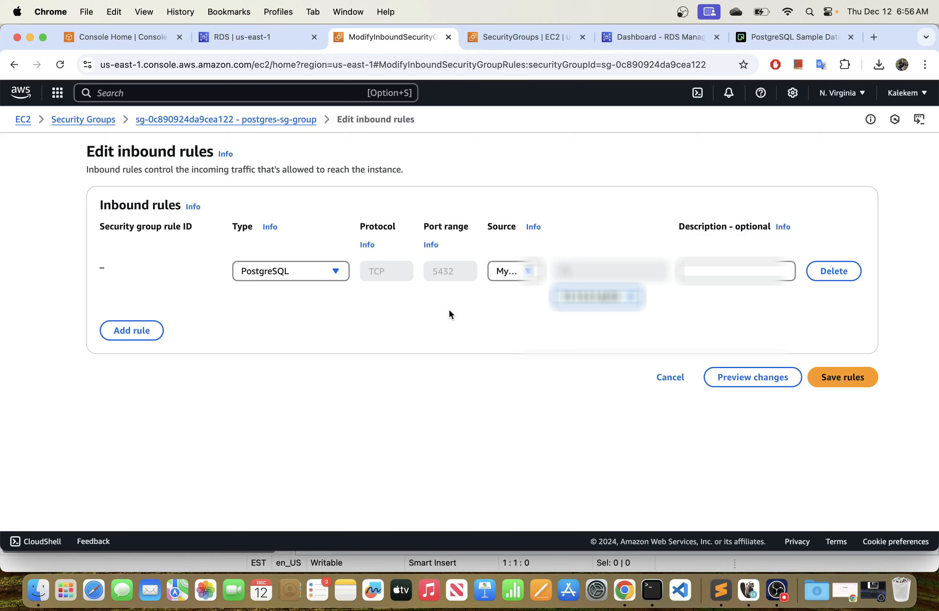
click(508, 273)
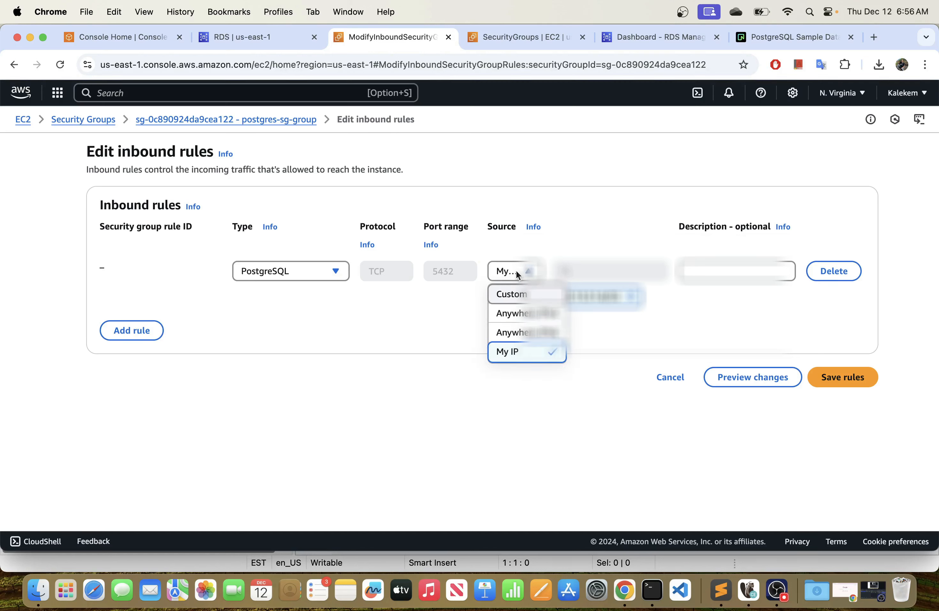
click(446, 298)
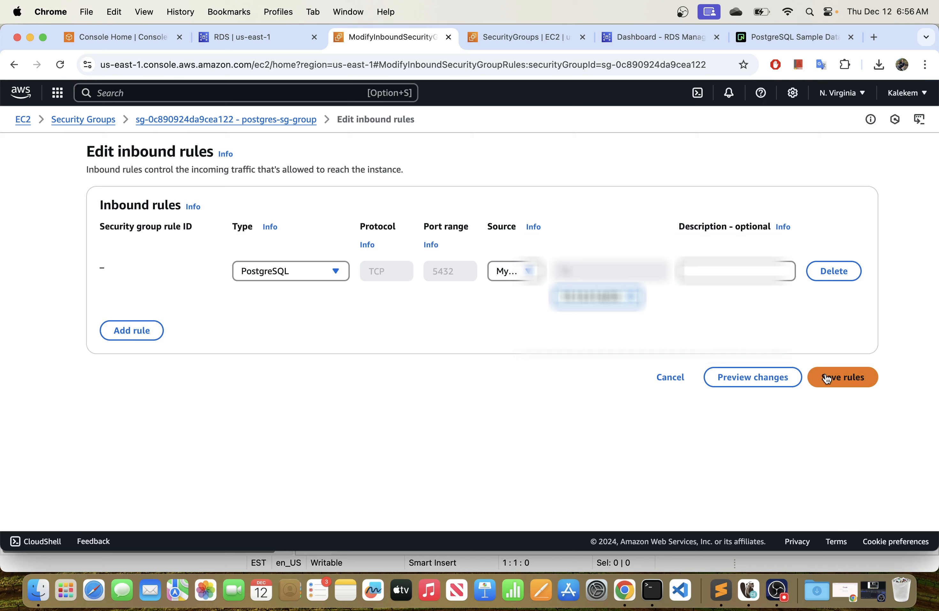
click(846, 385)
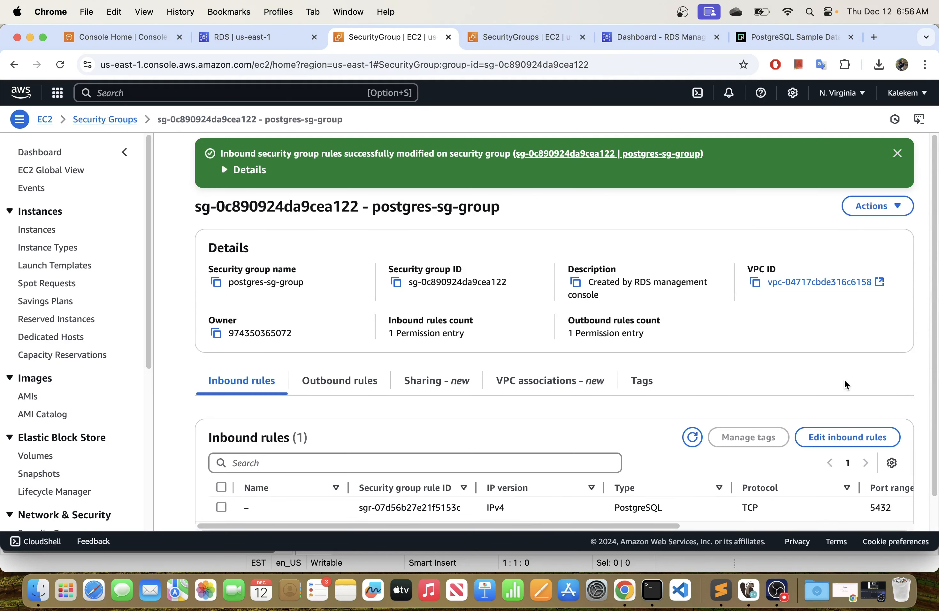
click(898, 154)
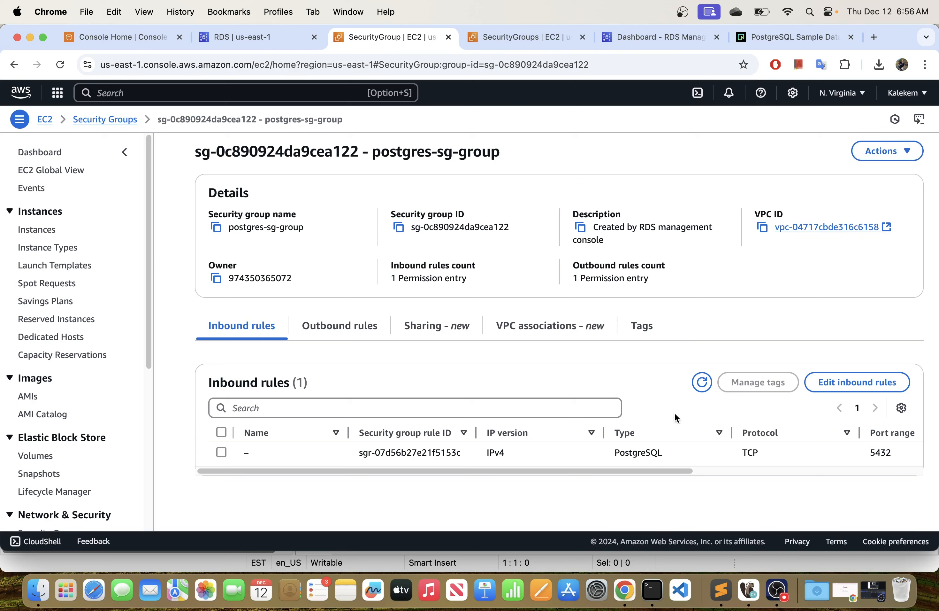
Check the saved inbound rule's remaining columns, and test the my-postgres-db connection in DBeaver.
drag(591, 470, 821, 476)
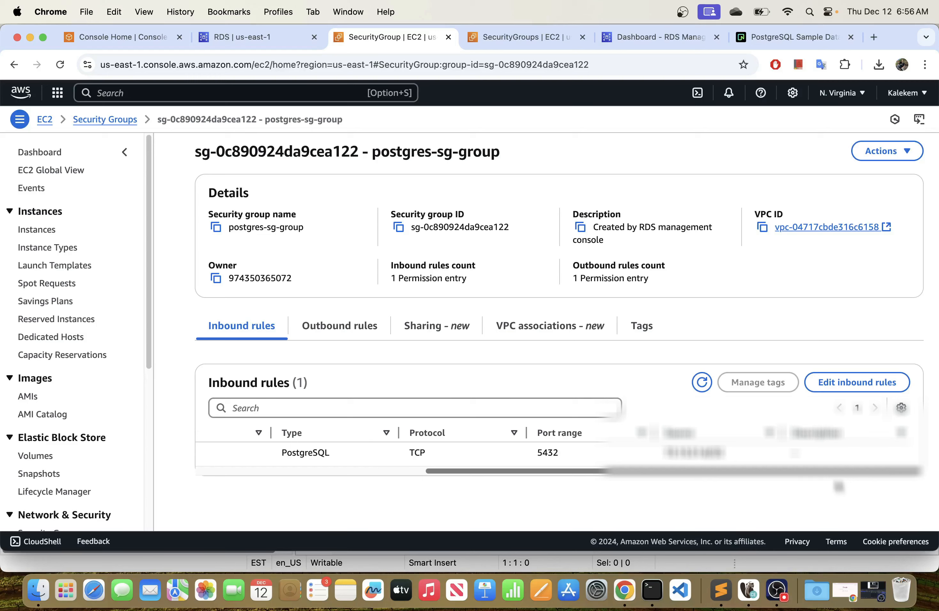
click(749, 590)
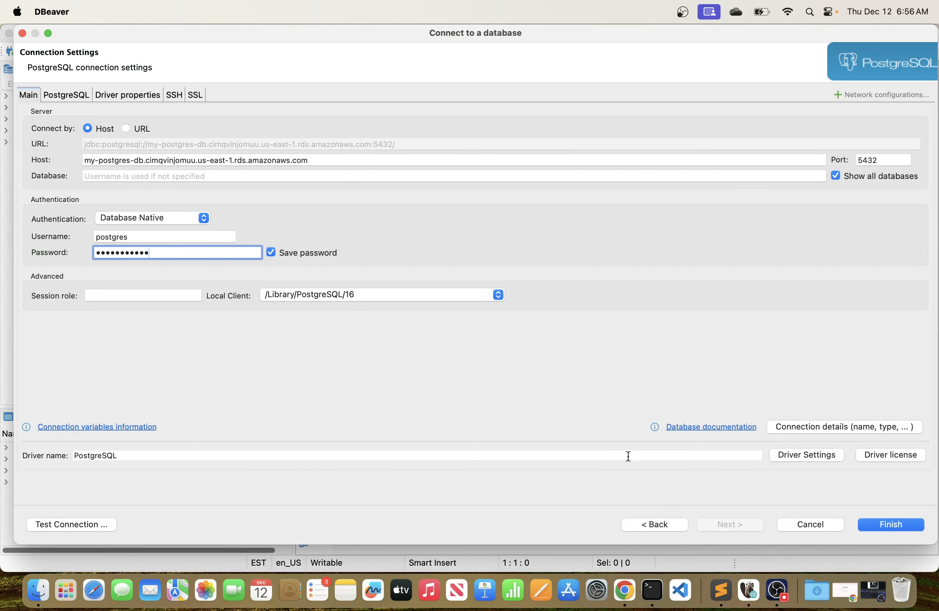
click(82, 526)
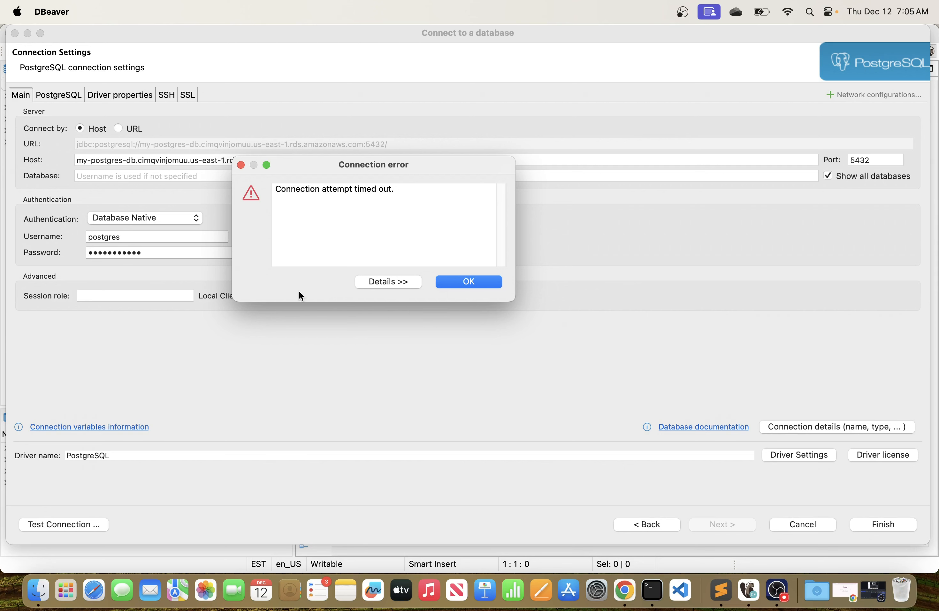
Switch to Chrome, open the my-postgres-db instance's details and view its VPC security group in a new tab.
click(626, 591)
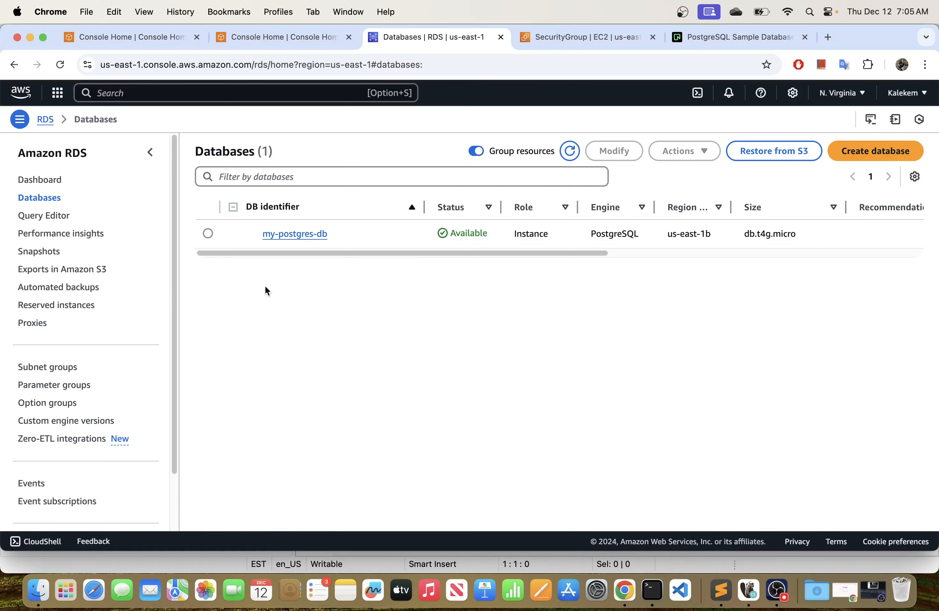
click(292, 234)
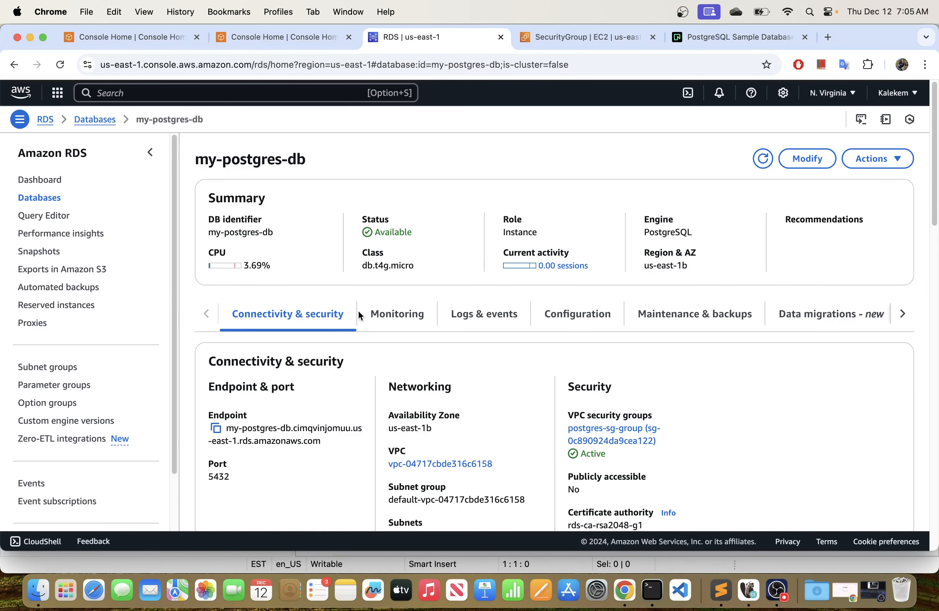
scroll(415, 324, down, 3)
right_click(594, 340)
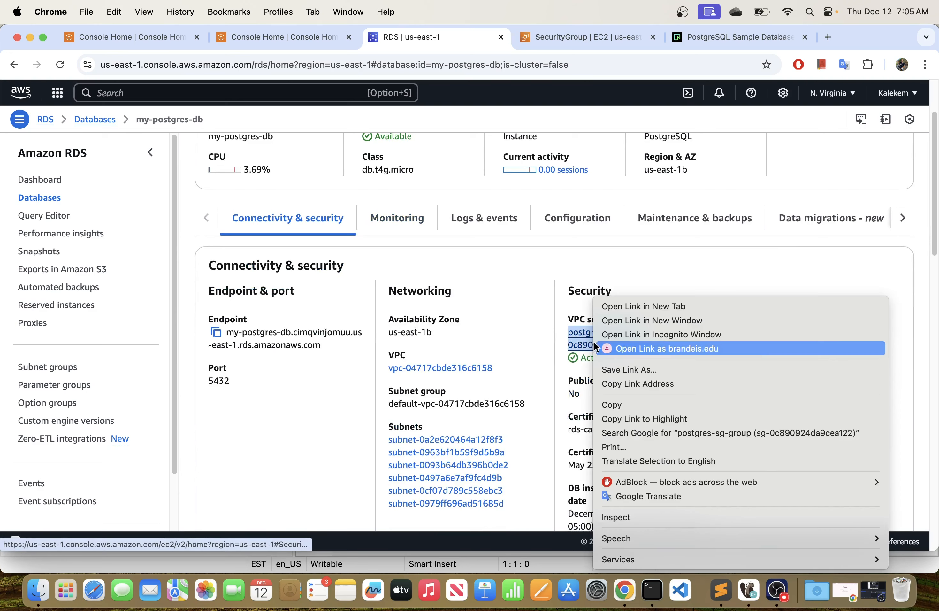
click(618, 302)
click(526, 35)
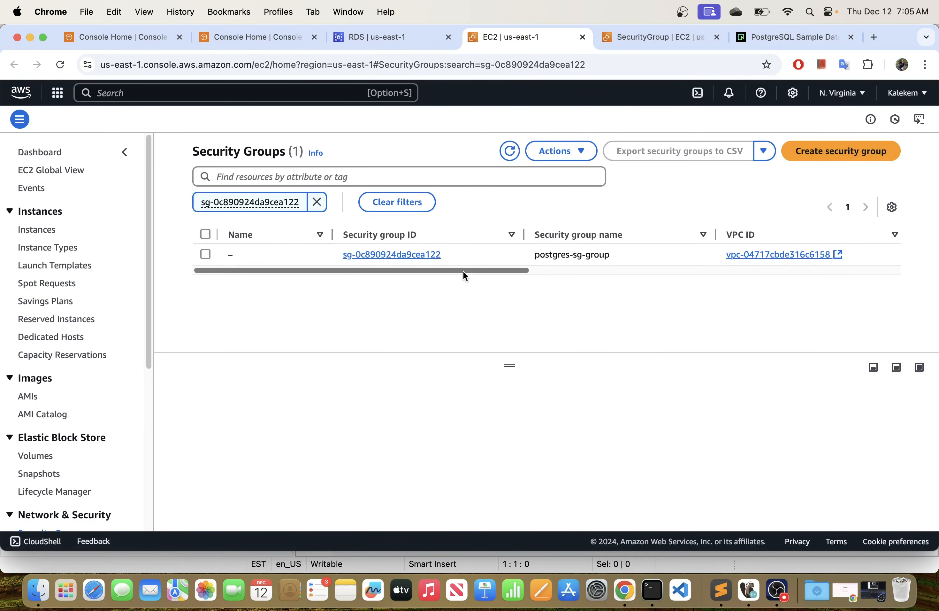
drag(465, 270, 260, 124)
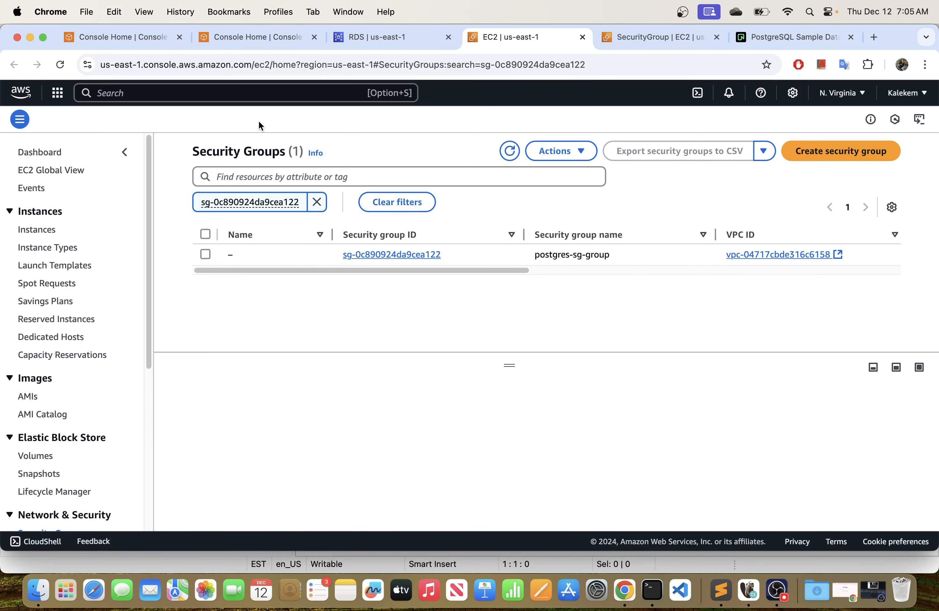
Return to the my-postgres-db details and examine the Publicly accessible setting among its connectivity and security properties.
click(381, 44)
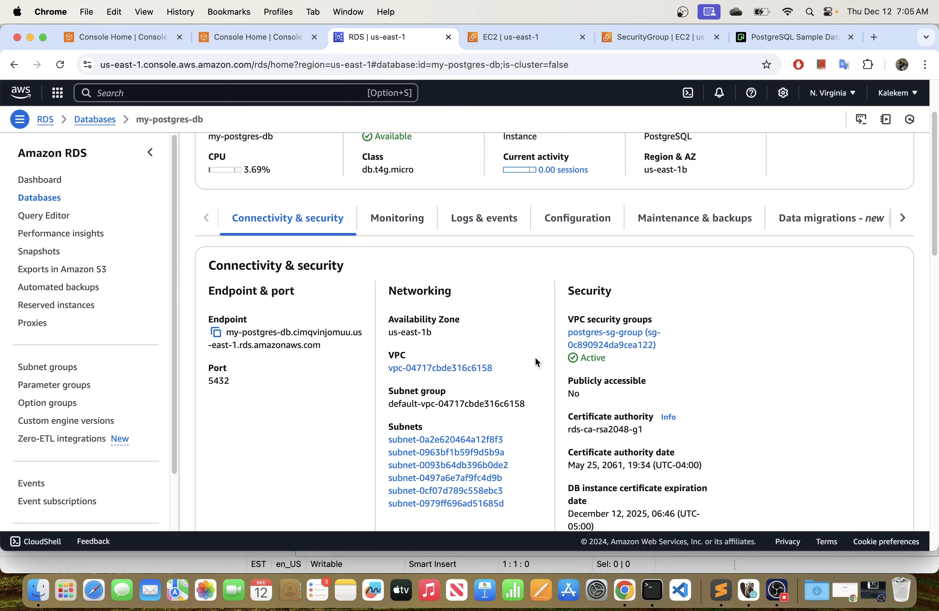
scroll(535, 356, down, 1)
drag(635, 378, 560, 397)
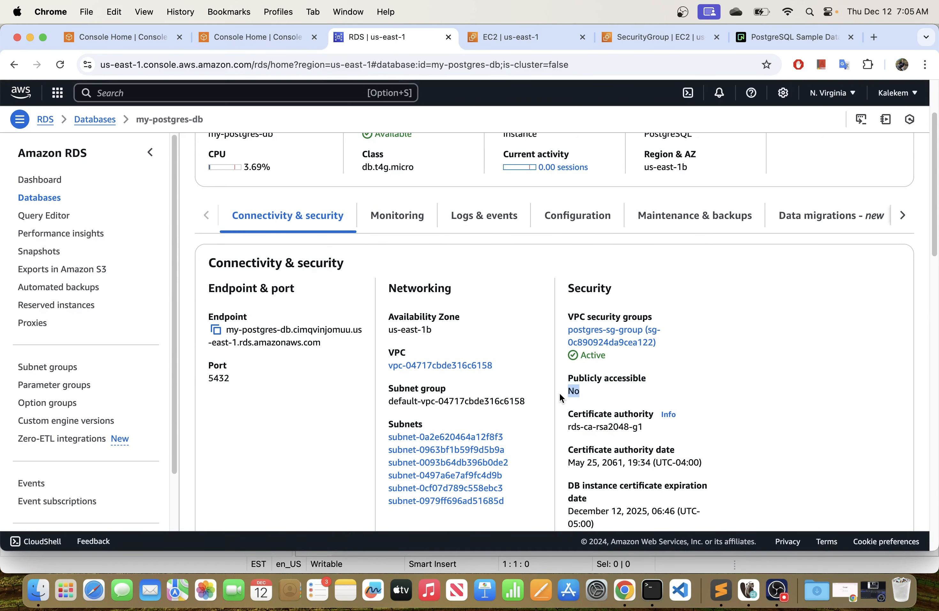
click(588, 396)
scroll(699, 319, down, 1)
scroll(699, 310, up, 5)
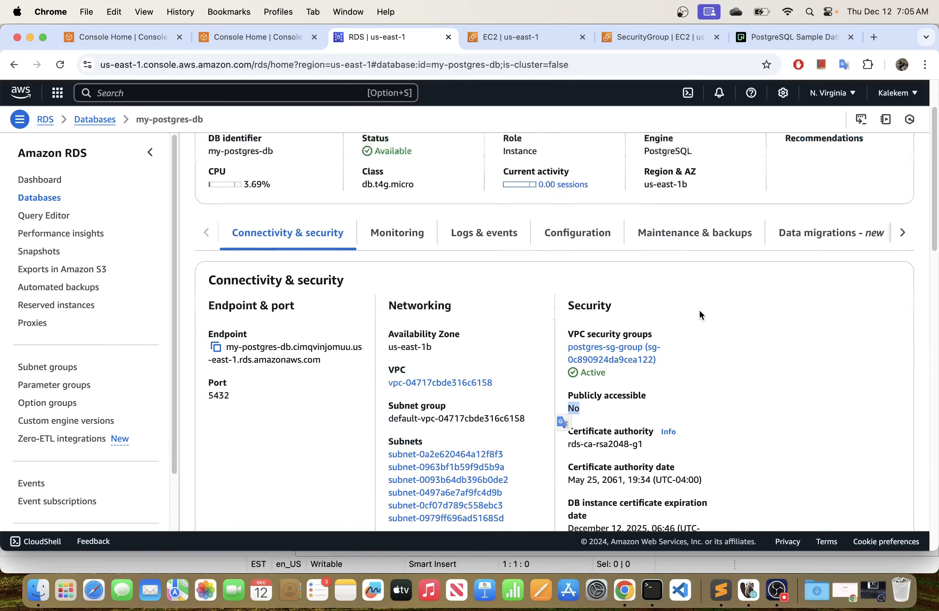
scroll(681, 396, down, 5)
click(681, 393)
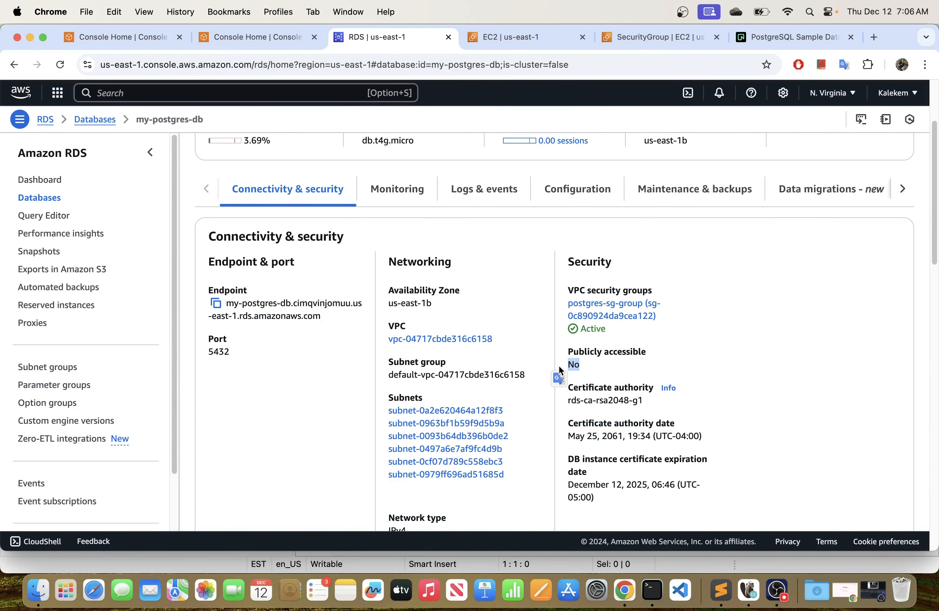
click(597, 364)
Start modifying the my-postgres-db instance, set its public access to Publicly accessible and continue to the summary of modifications.
scroll(571, 356, up, 3)
click(798, 158)
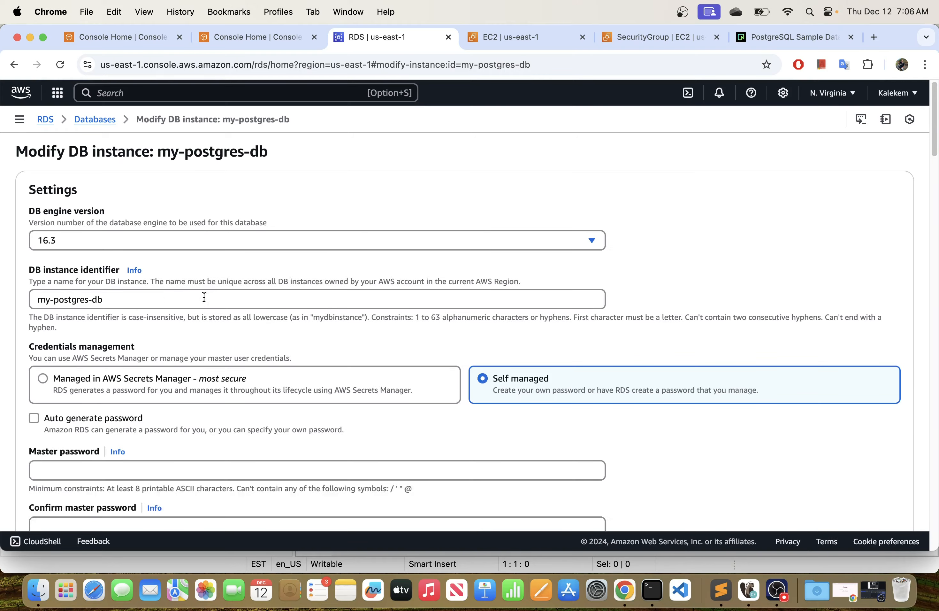
scroll(221, 301, down, 15)
scroll(221, 302, down, 10)
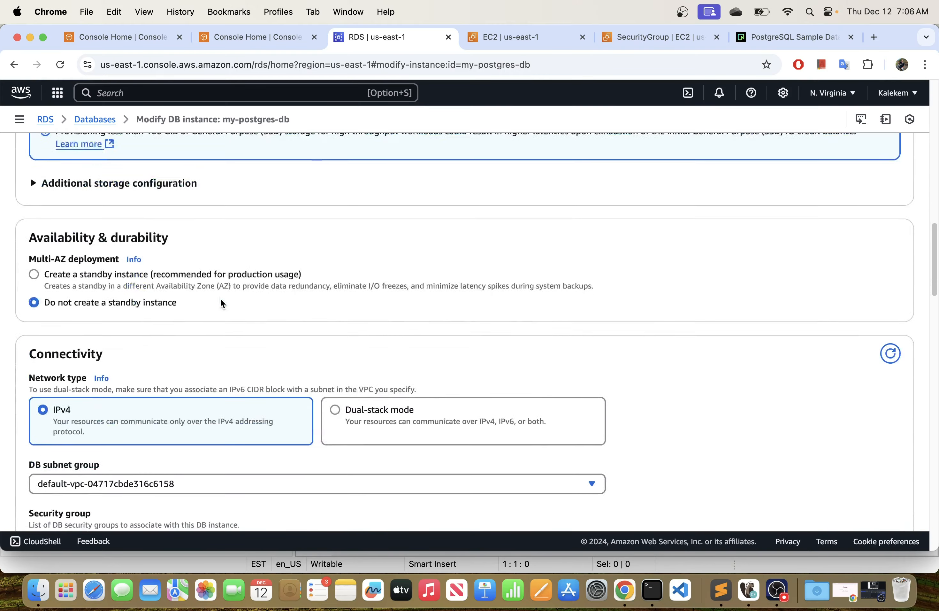
scroll(221, 304, down, 4)
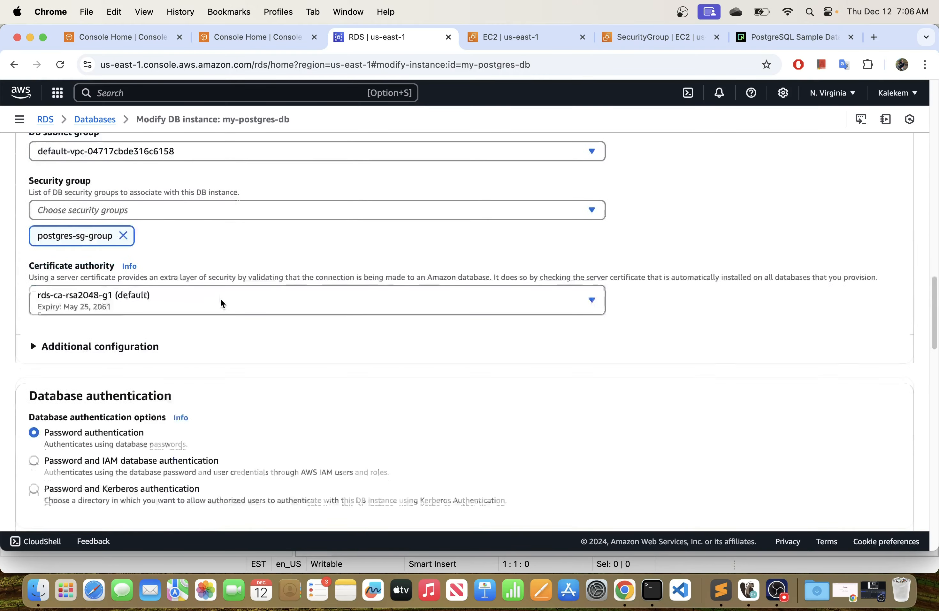
click(33, 331)
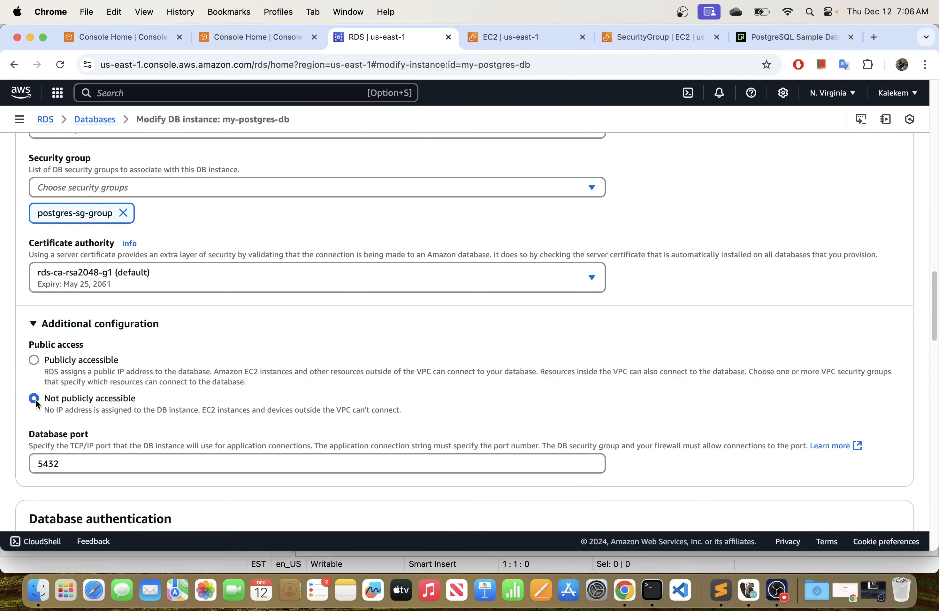
click(35, 359)
scroll(182, 367, down, 20)
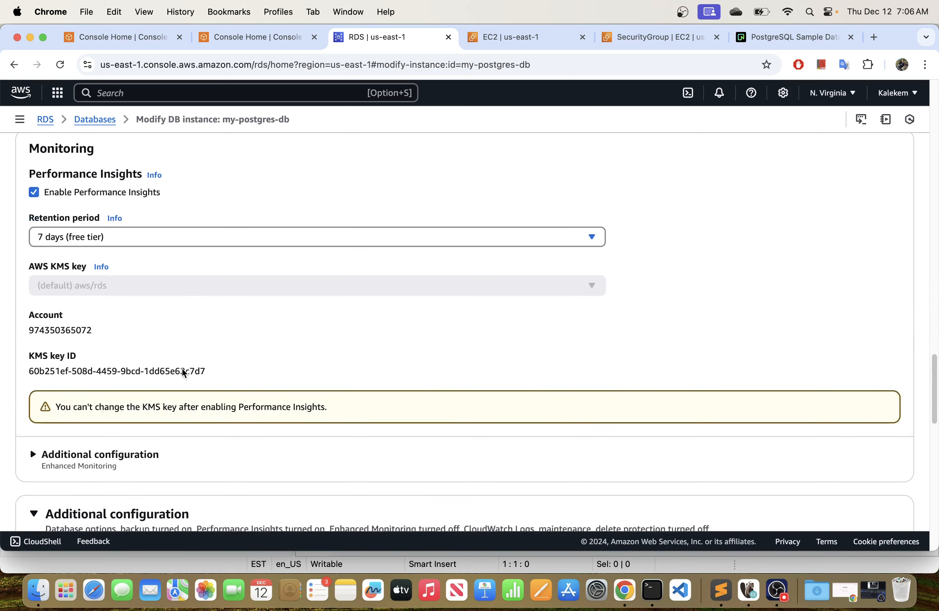
scroll(182, 373, down, 15)
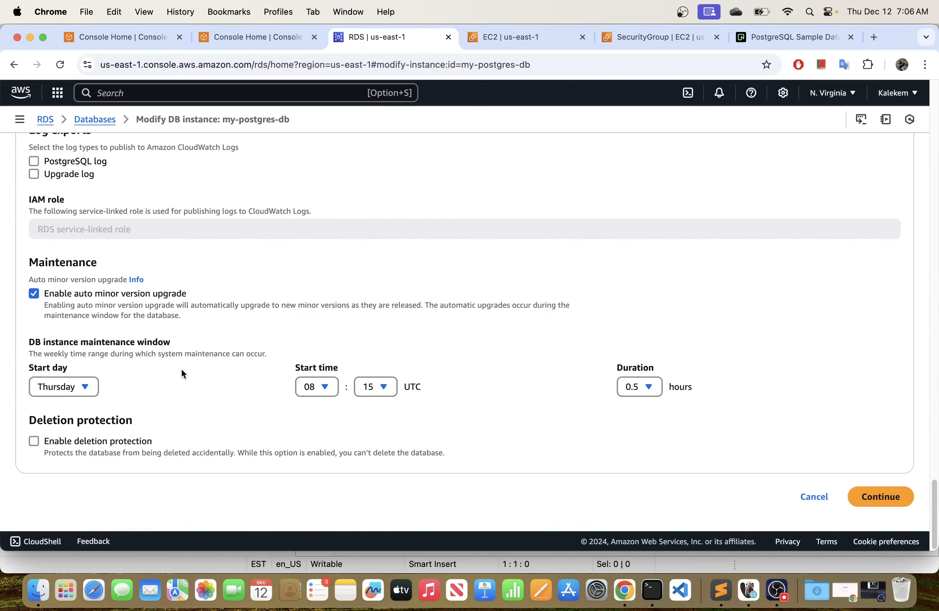
click(880, 497)
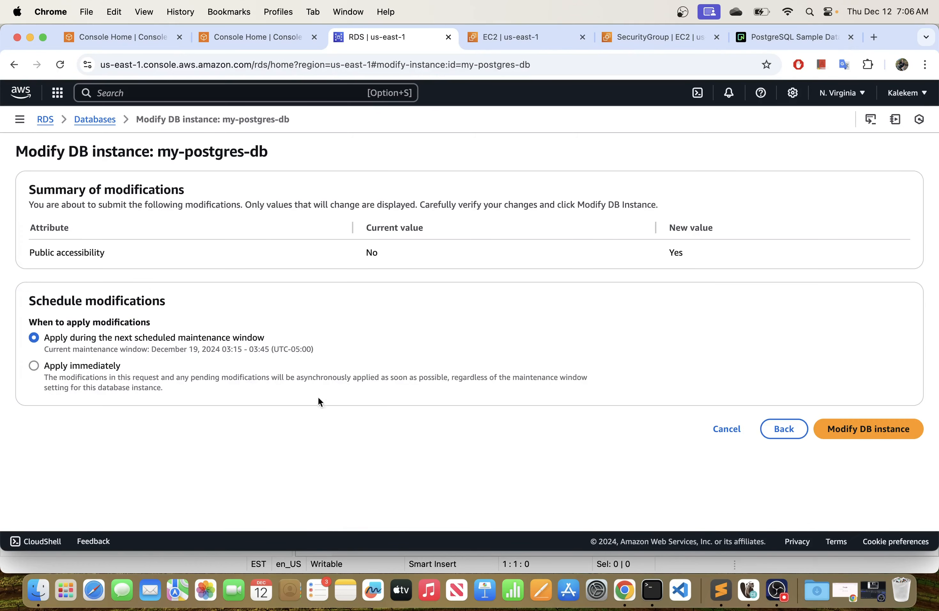
Submit the public accessibility modification for my-postgres-db and open the instance's details to check its connectivity and security properties.
click(858, 430)
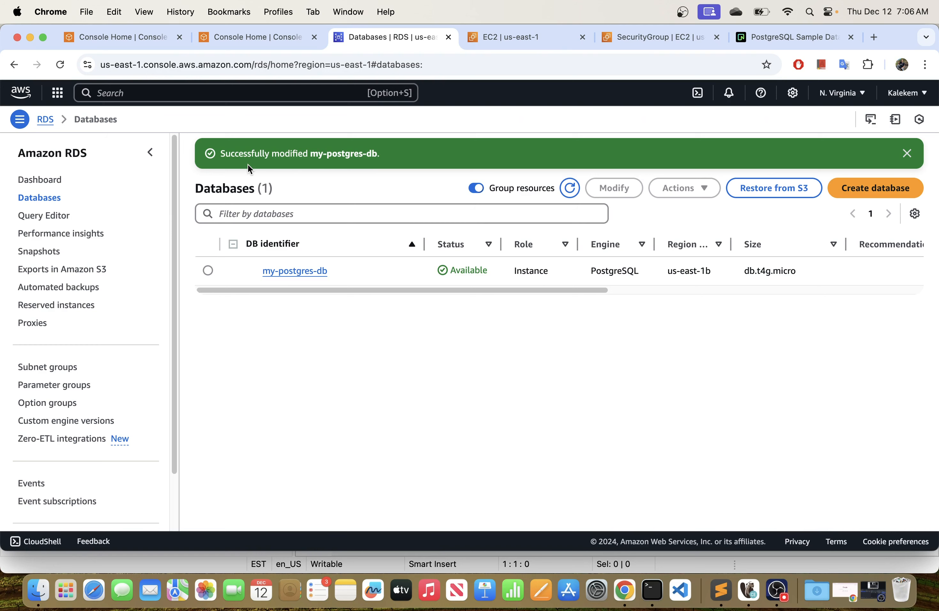
click(908, 153)
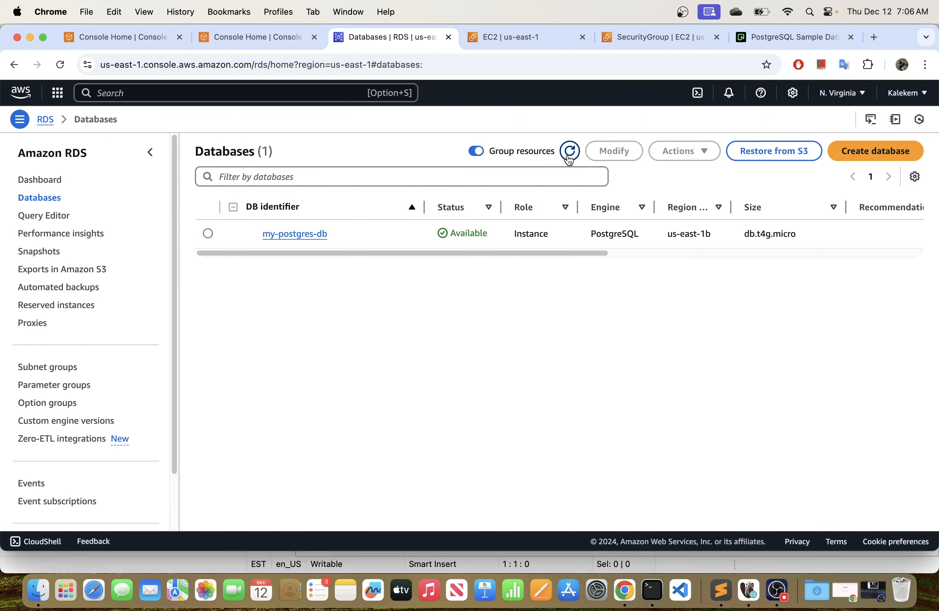
click(290, 234)
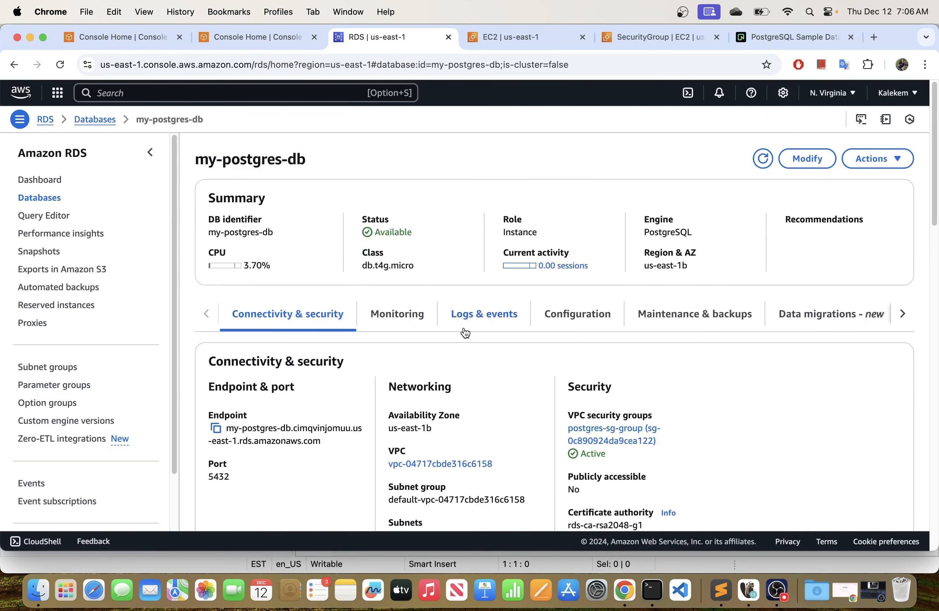
scroll(617, 396, down, 3)
scroll(719, 263, up, 3)
scroll(725, 350, down, 3)
scroll(725, 349, up, 1)
scroll(723, 348, up, 1)
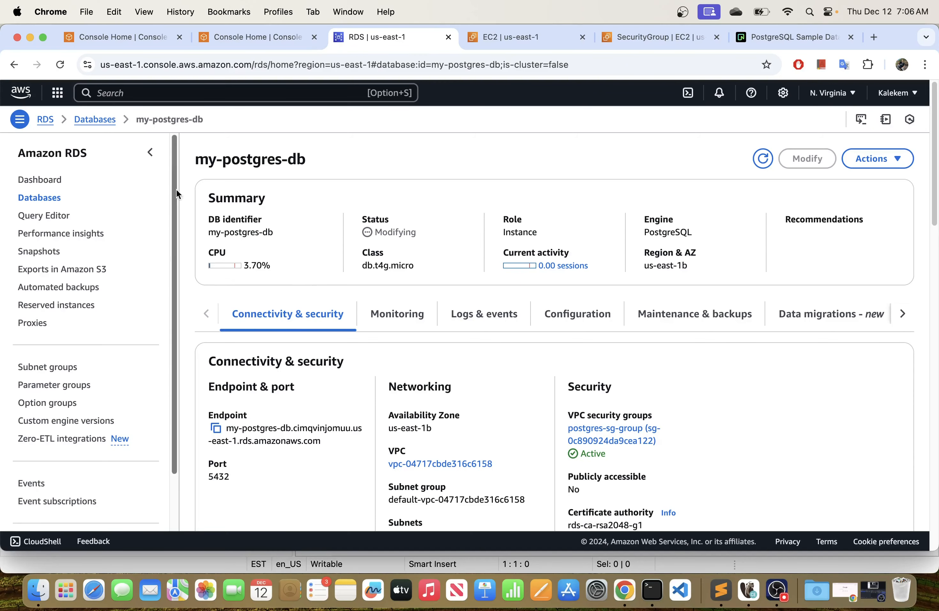
Return to the RDS databases list and refresh it to check the modification status of my-postgres-db.
click(46, 181)
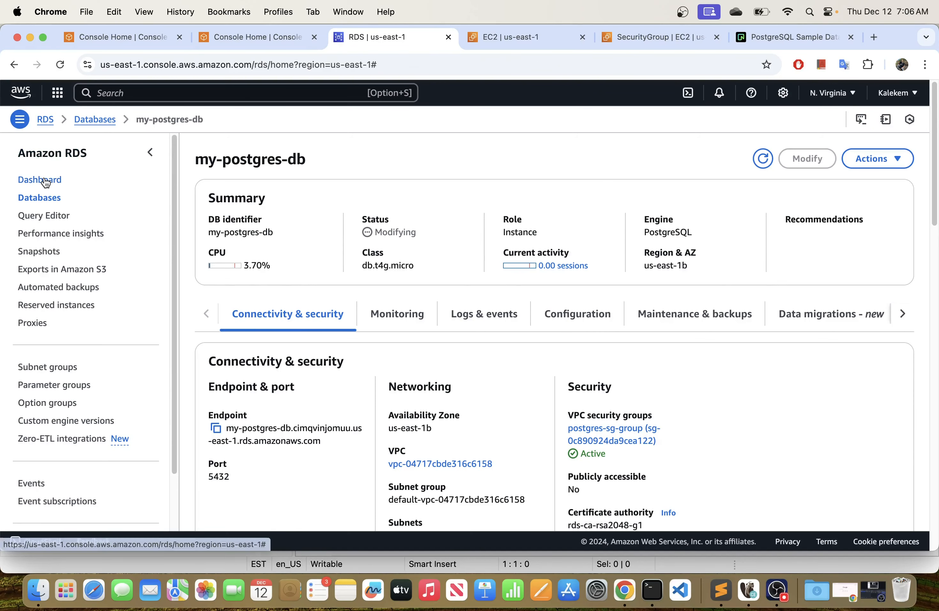
click(271, 215)
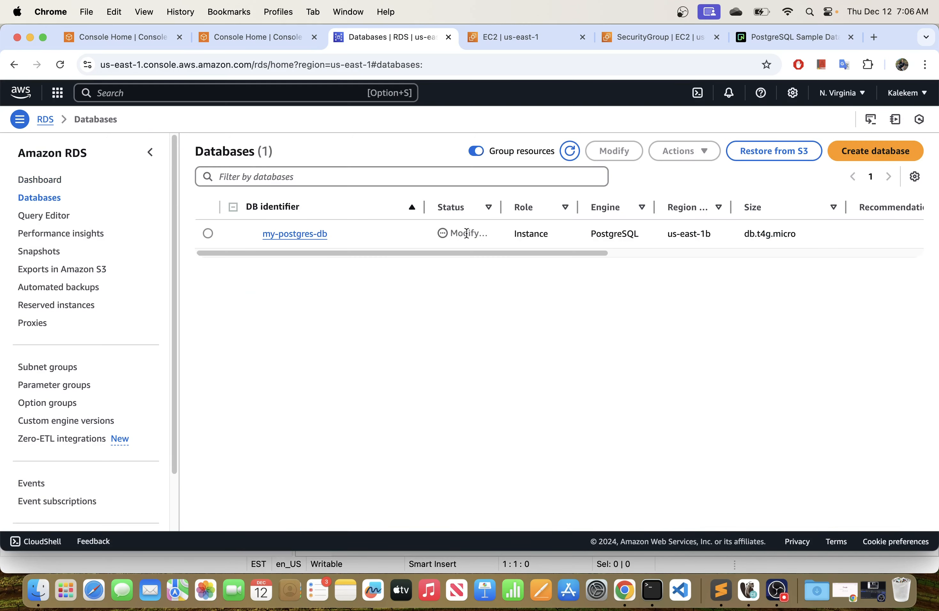
drag(502, 214, 533, 216)
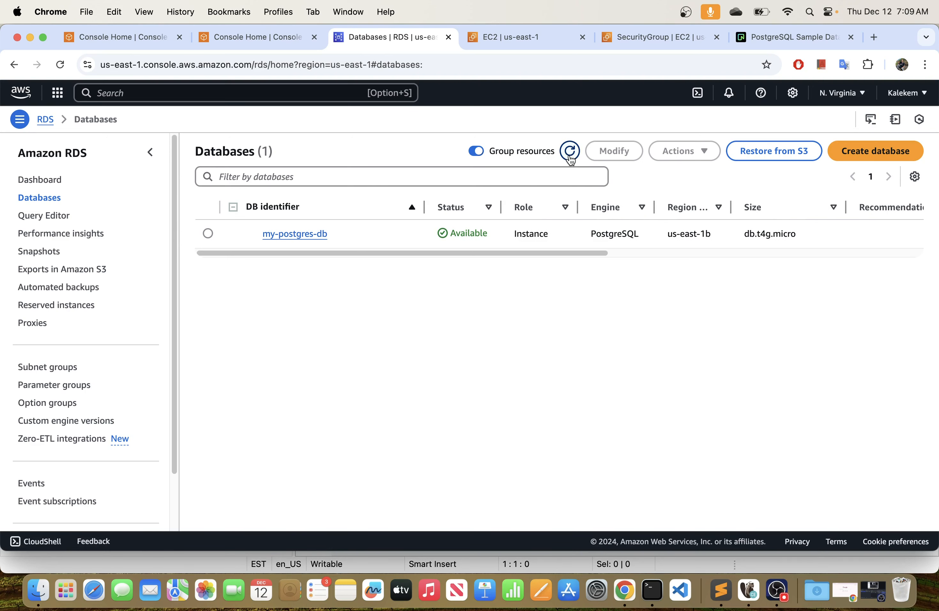
click(570, 156)
Open the details of my-postgres-db and check the Publicly accessible setting among its security properties.
click(289, 235)
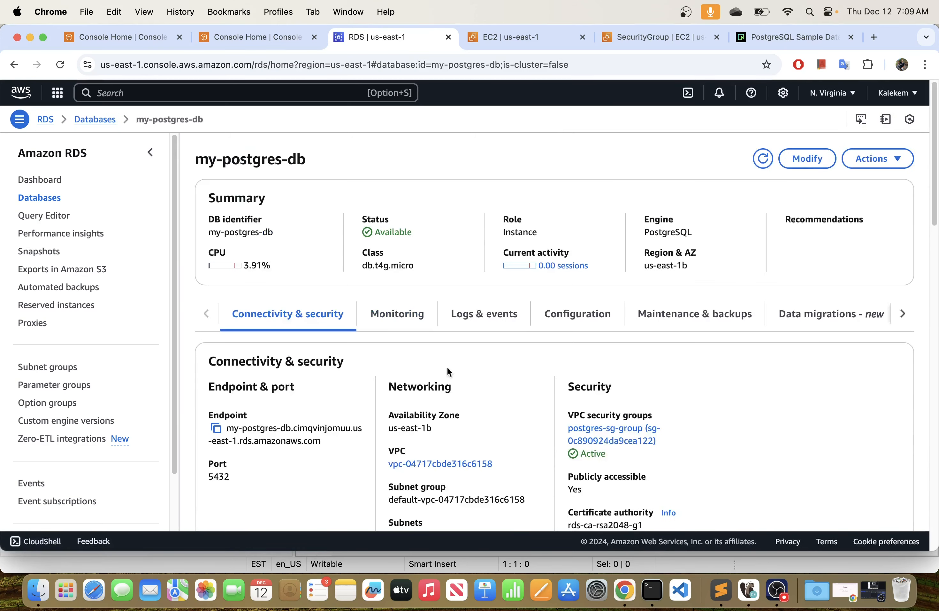
scroll(490, 363, down, 3)
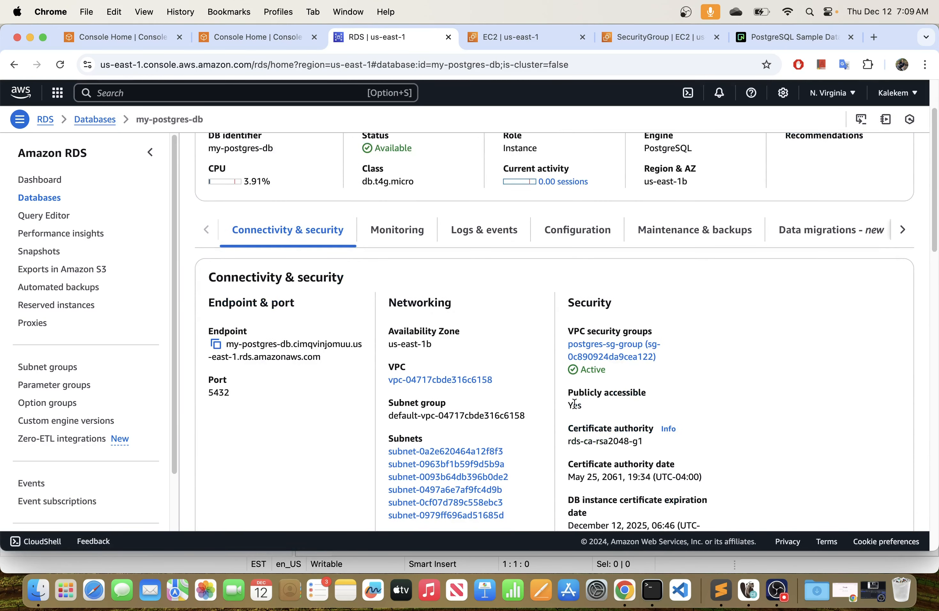
drag(565, 392, 674, 403)
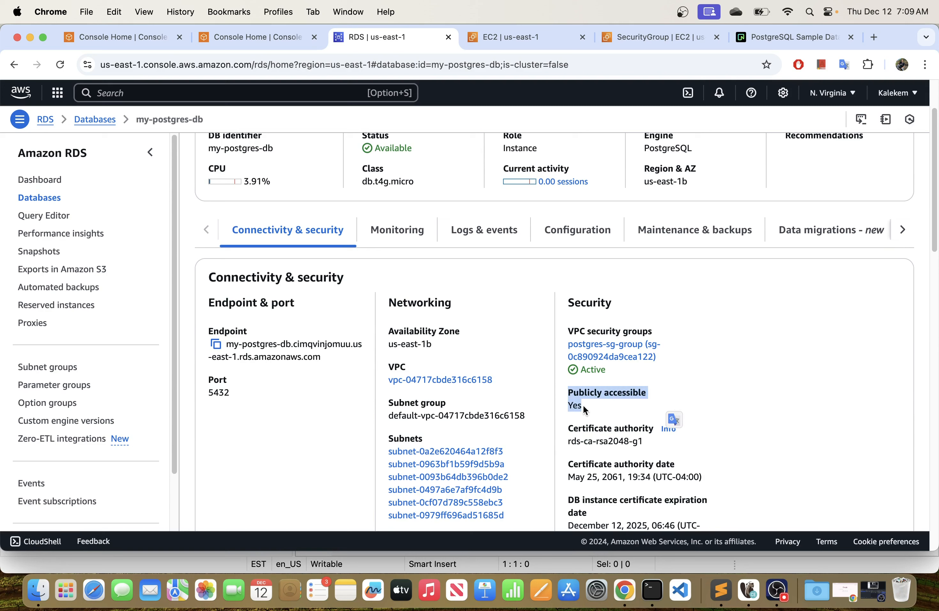
drag(583, 405, 566, 403)
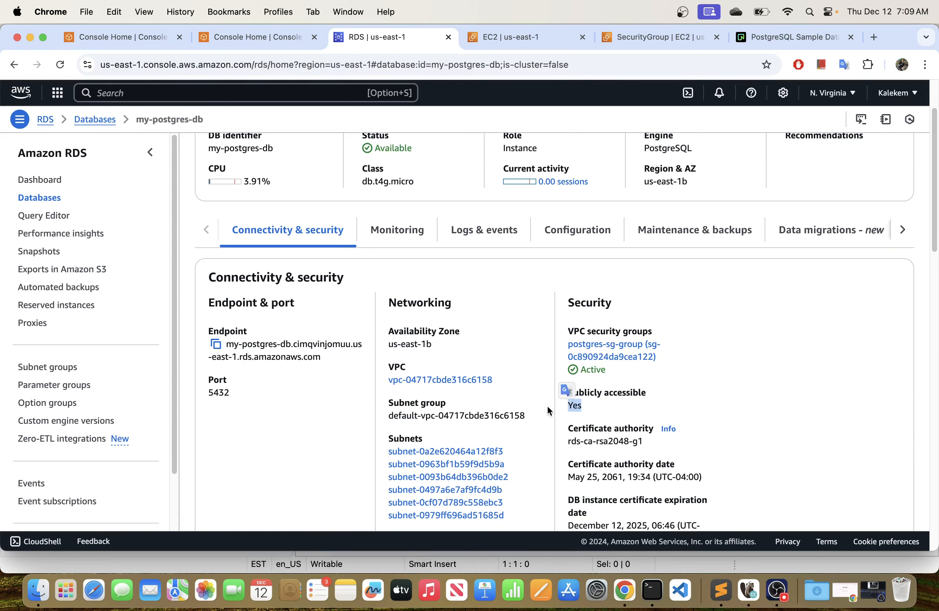
Switch to DBeaver, test the my-postgres-db connection and finish creating it.
click(749, 590)
click(473, 282)
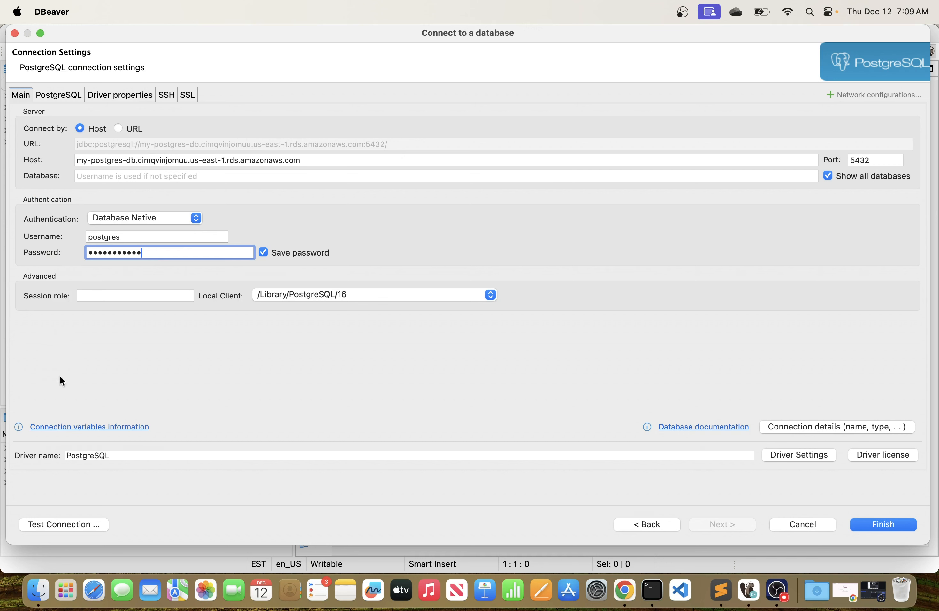
click(73, 525)
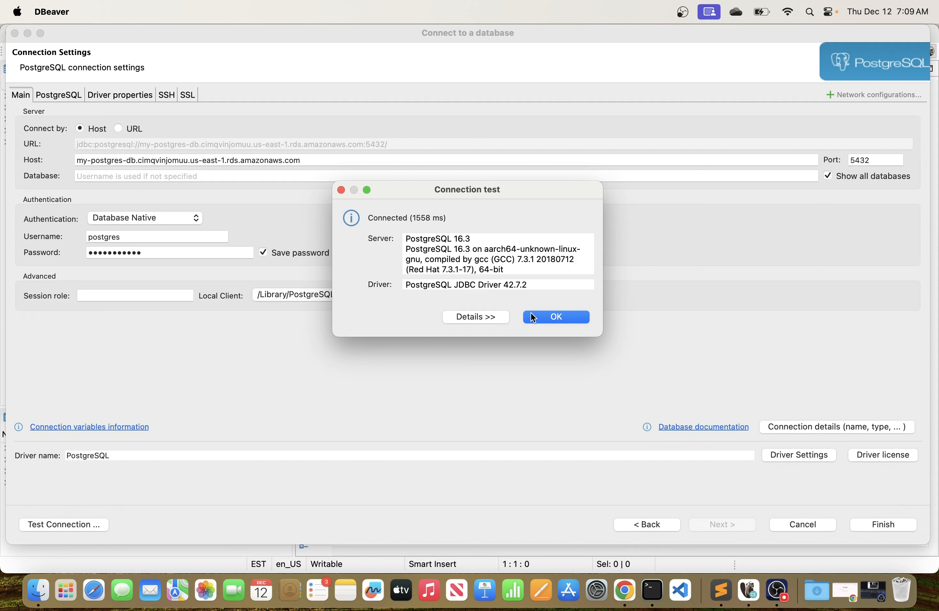
click(554, 316)
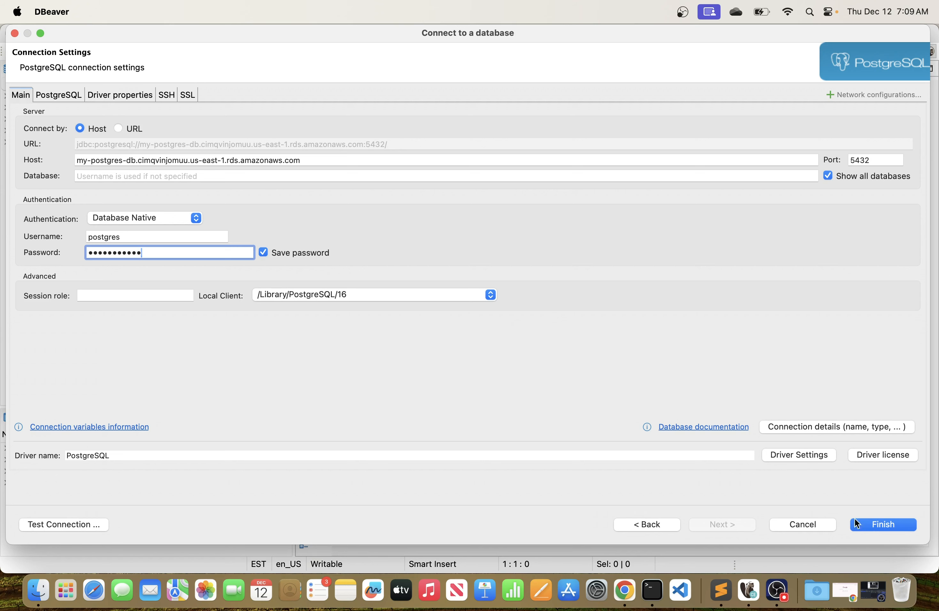
click(90, 524)
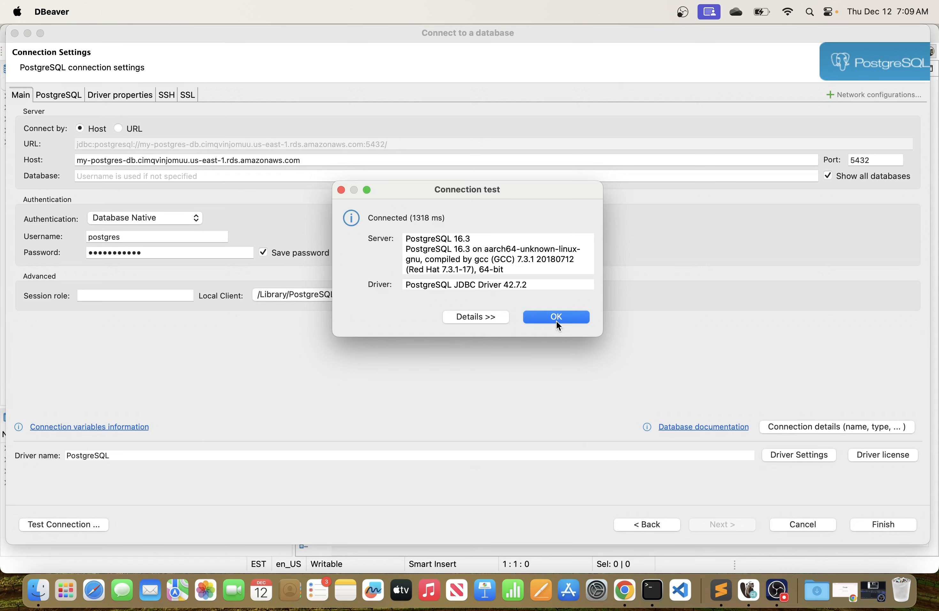
click(558, 316)
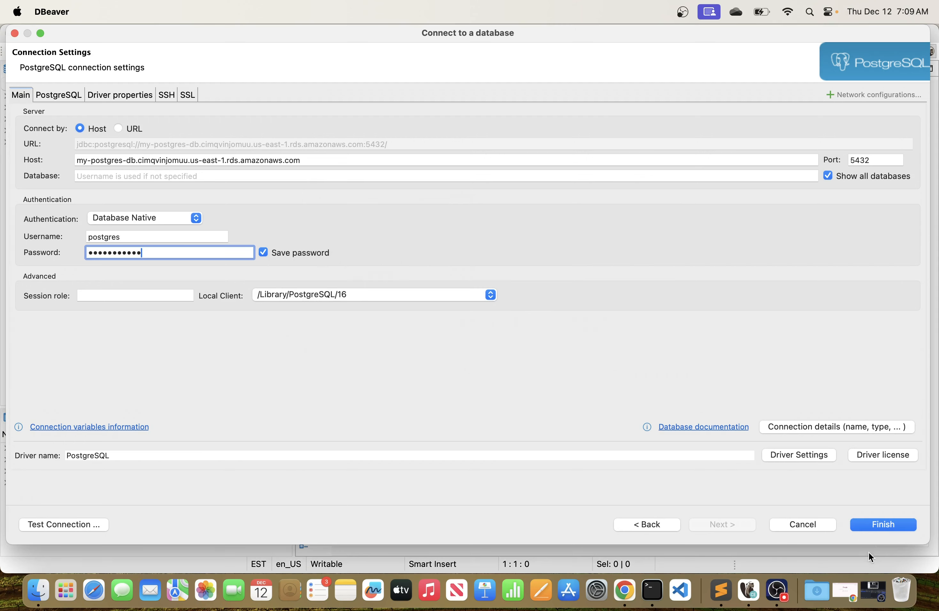
click(884, 529)
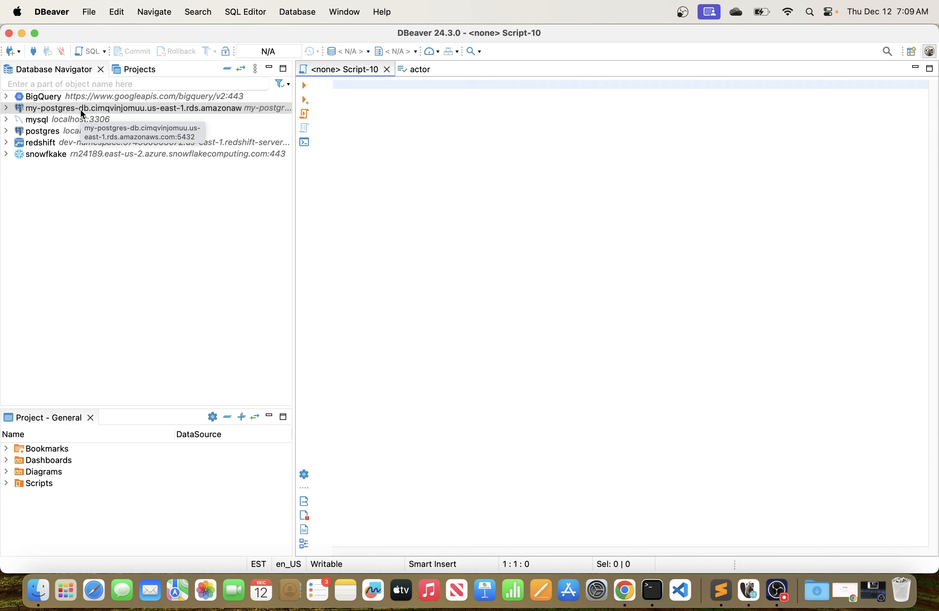
Widen the Database Navigator to show more of the connection names.
right_click(66, 109)
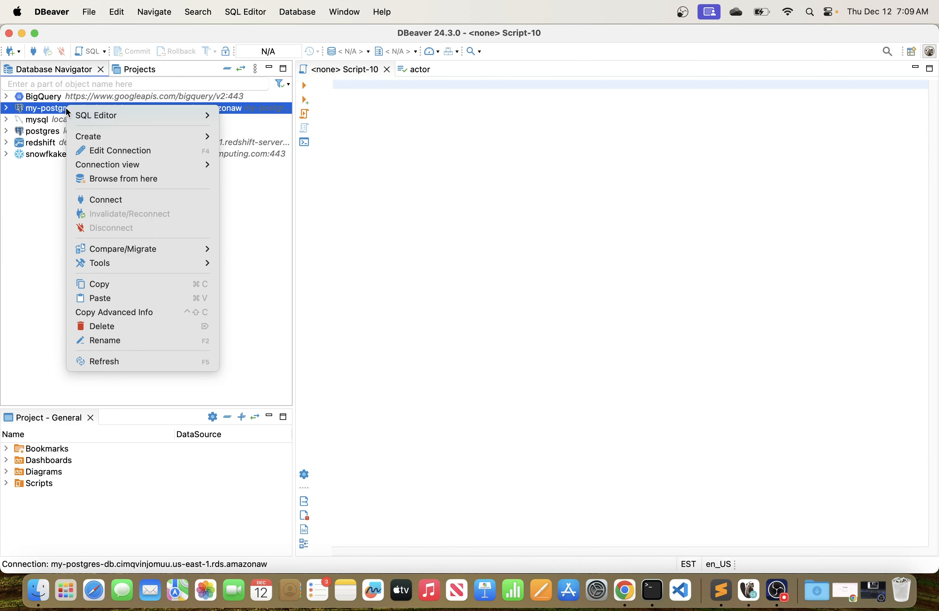
click(347, 224)
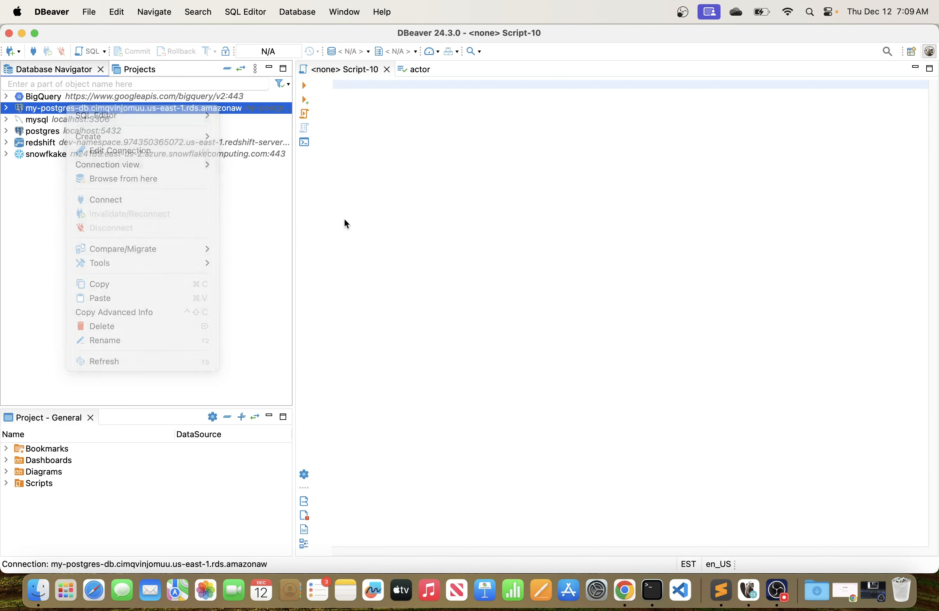
drag(294, 99, 316, 98)
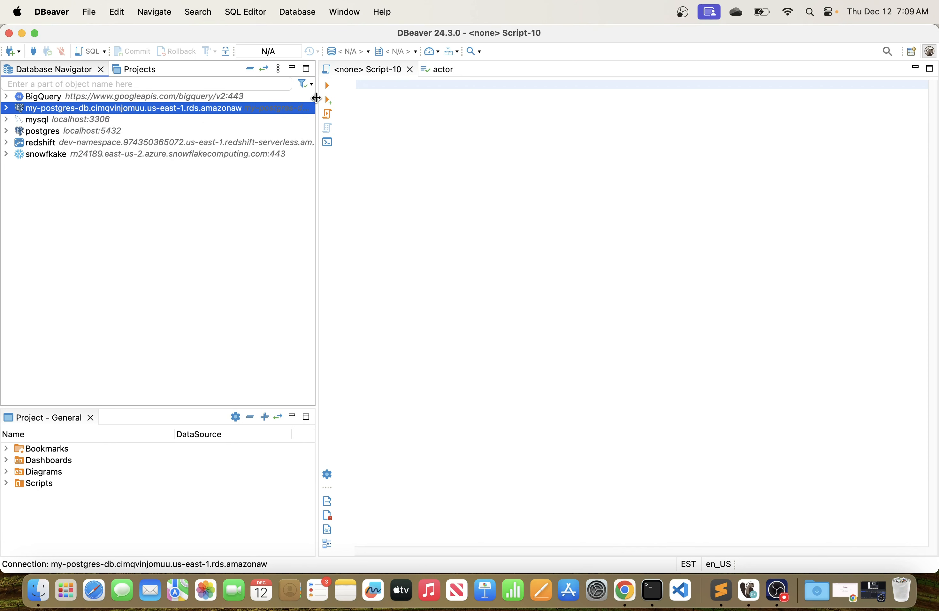
Switch to Chrome and review the Publicly accessible setting of my-postgres-db again.
click(621, 587)
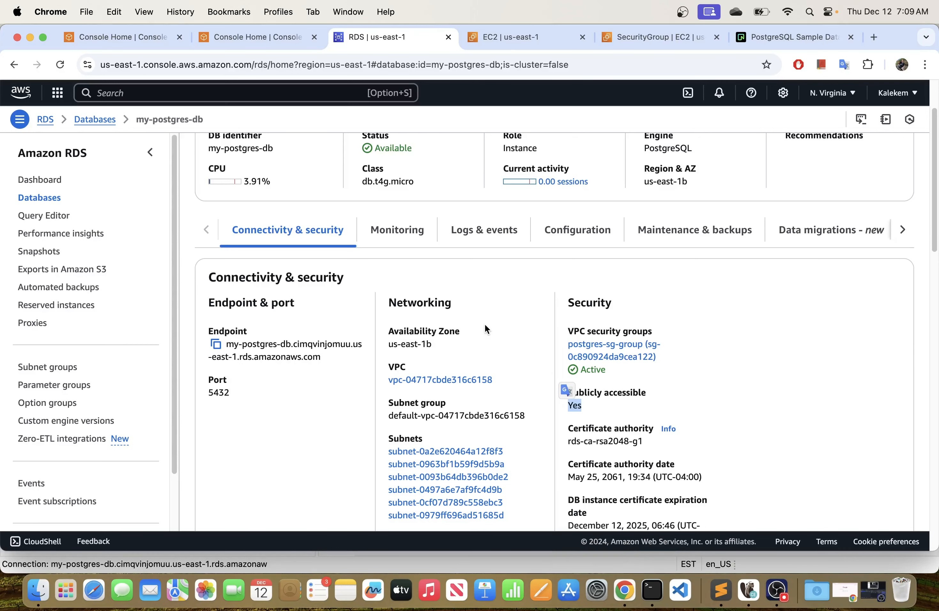
click(710, 386)
drag(657, 392, 566, 404)
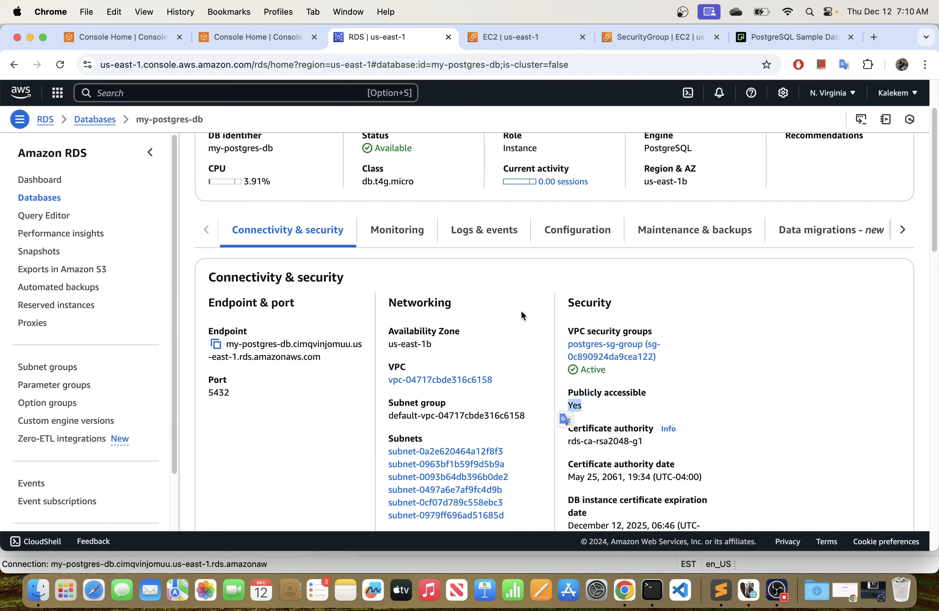
click(600, 403)
Switch to DBeaver, connect to the my-postgres-db instance and expand its connection in the Database Navigator.
click(749, 590)
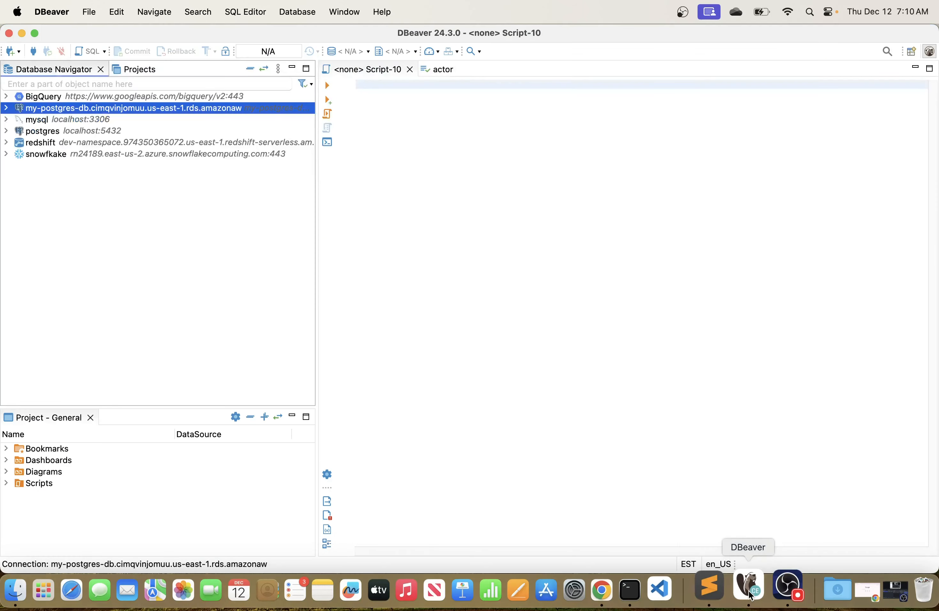
click(5, 108)
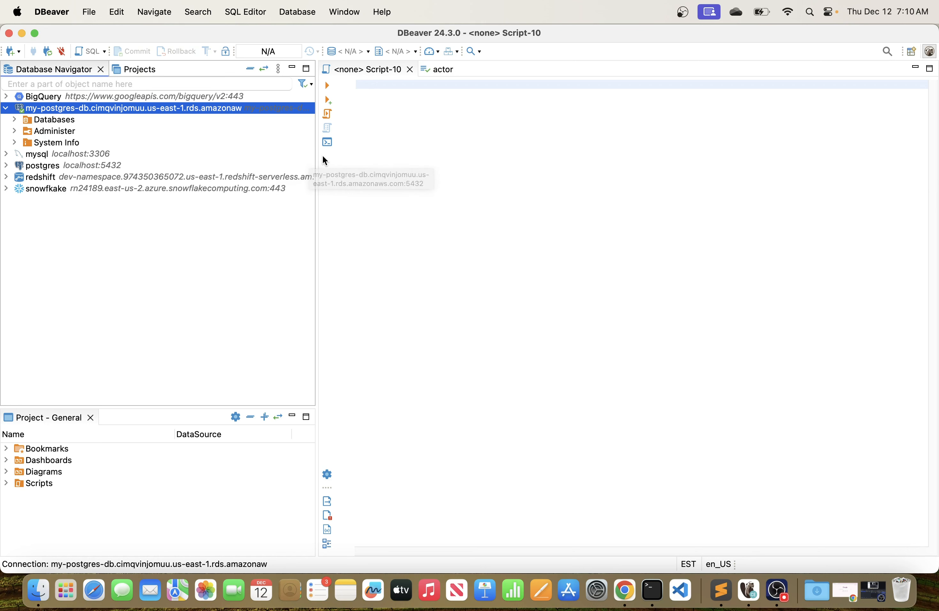
drag(316, 160, 322, 160)
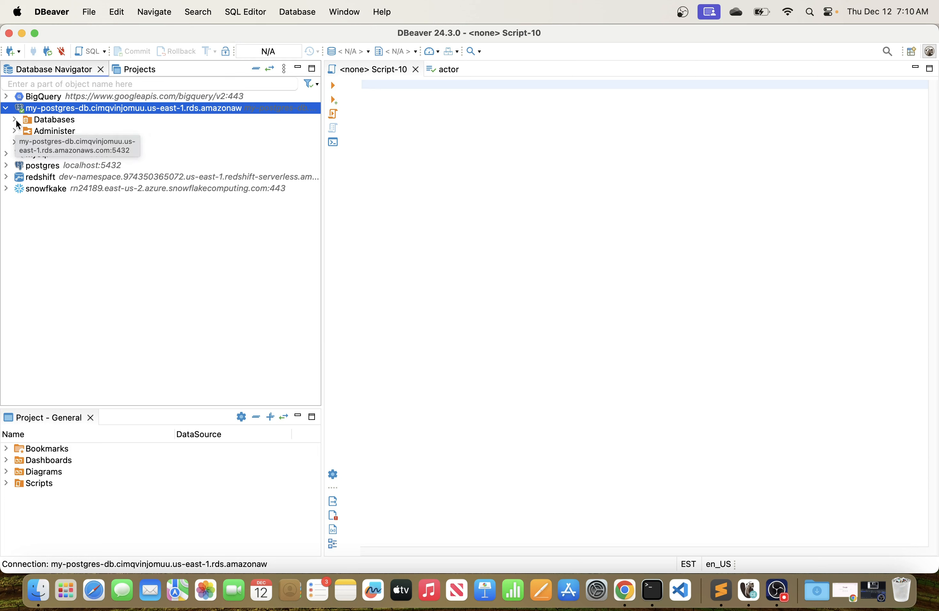
click(431, 148)
click(5, 108)
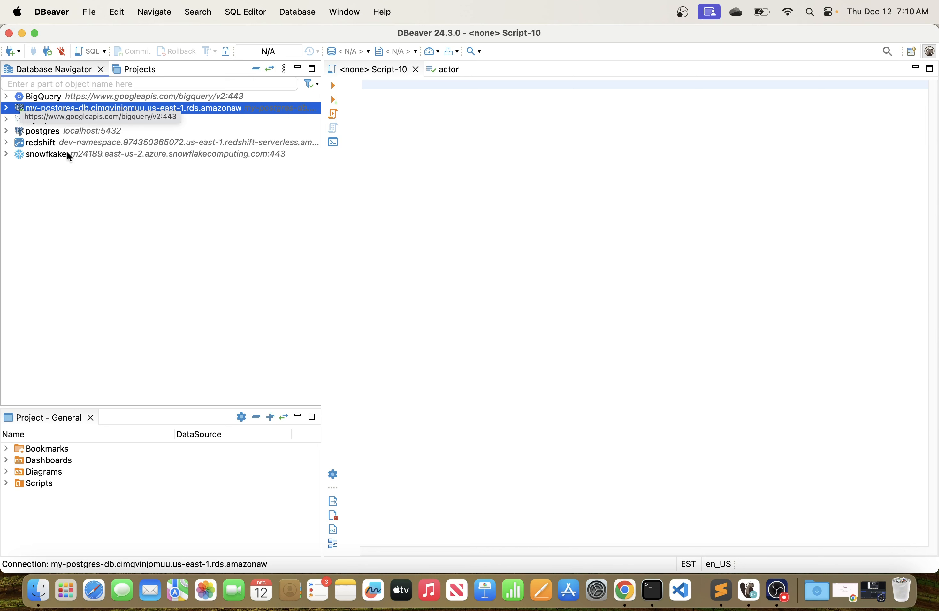
click(91, 187)
click(6, 108)
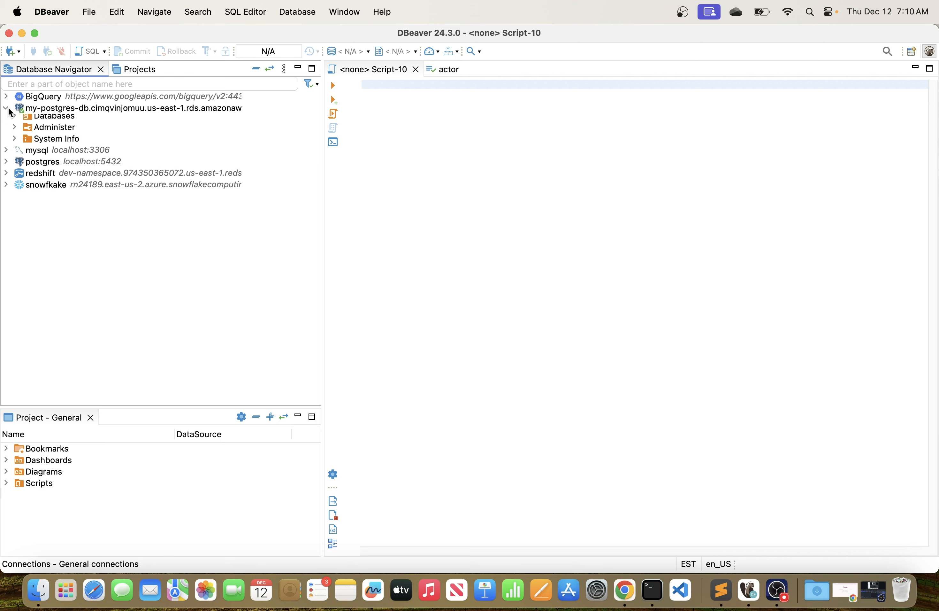
Expand the connection's Databases folder to inspect the postgres database, and narrow the Database Navigator to enlarge the script editor.
click(14, 119)
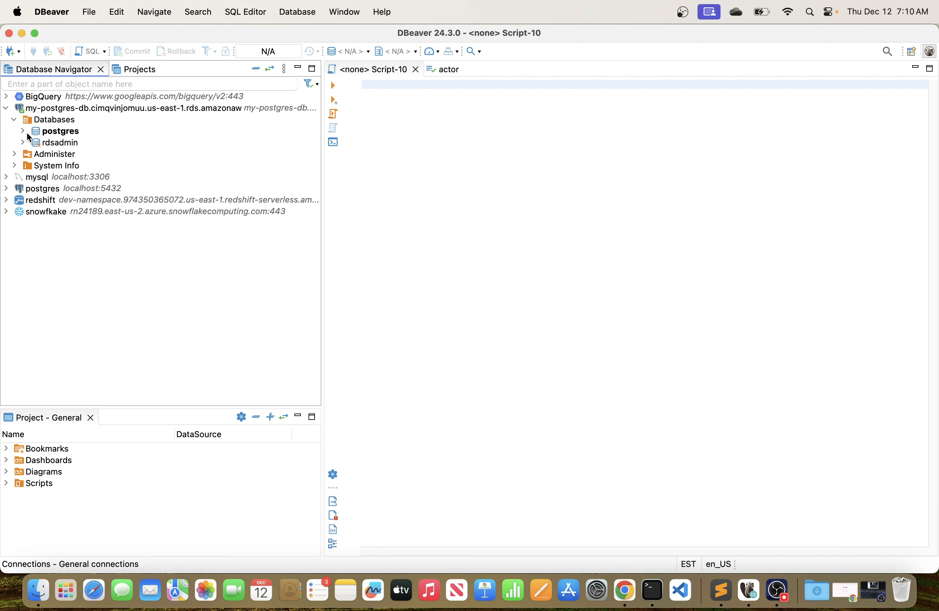
click(25, 131)
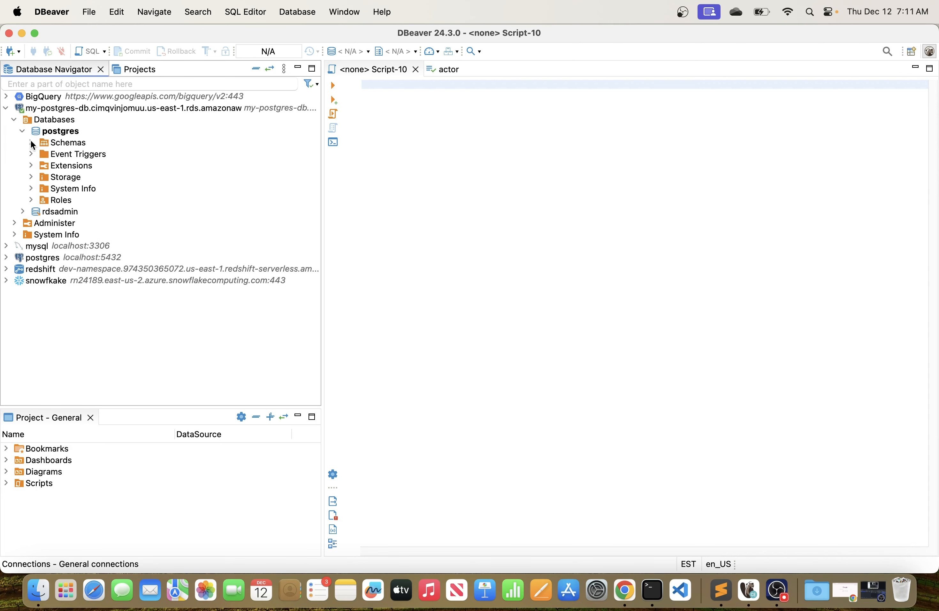
click(31, 141)
click(23, 131)
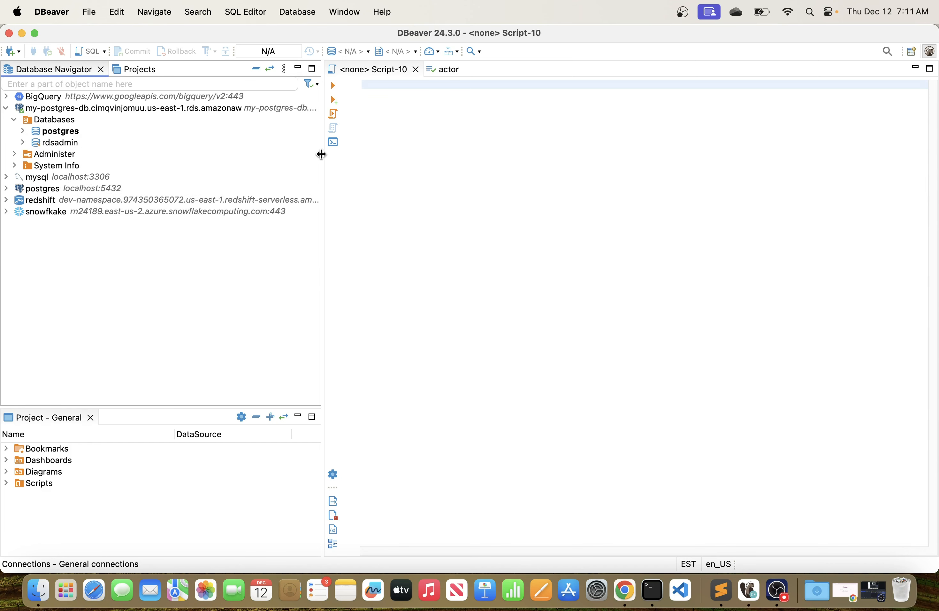
drag(322, 154, 239, 155)
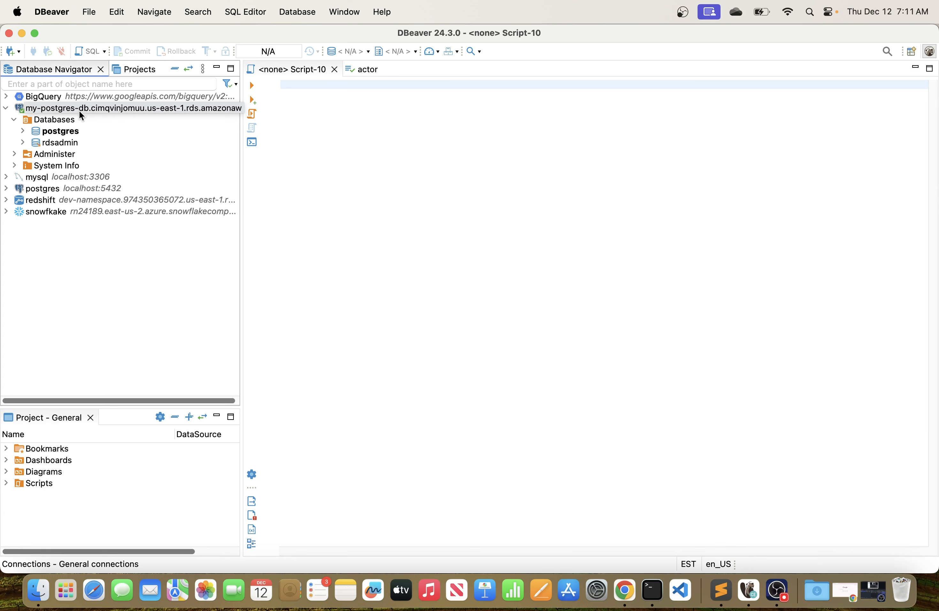
click(318, 136)
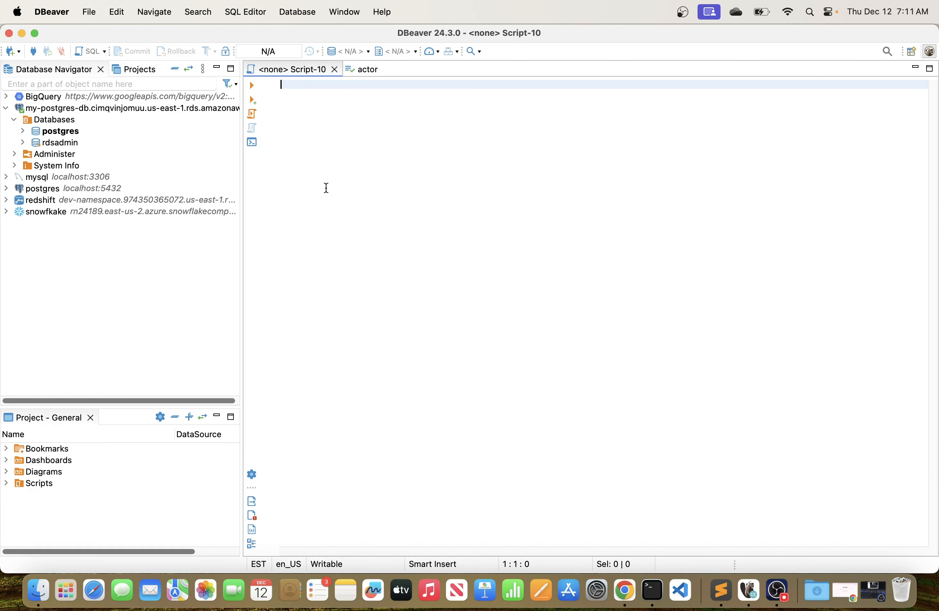
Switch to Chrome and review Neon's PostgreSQL Sample Database page, from the DVD Rental overview through its tables to the download section.
key(super+Tab)
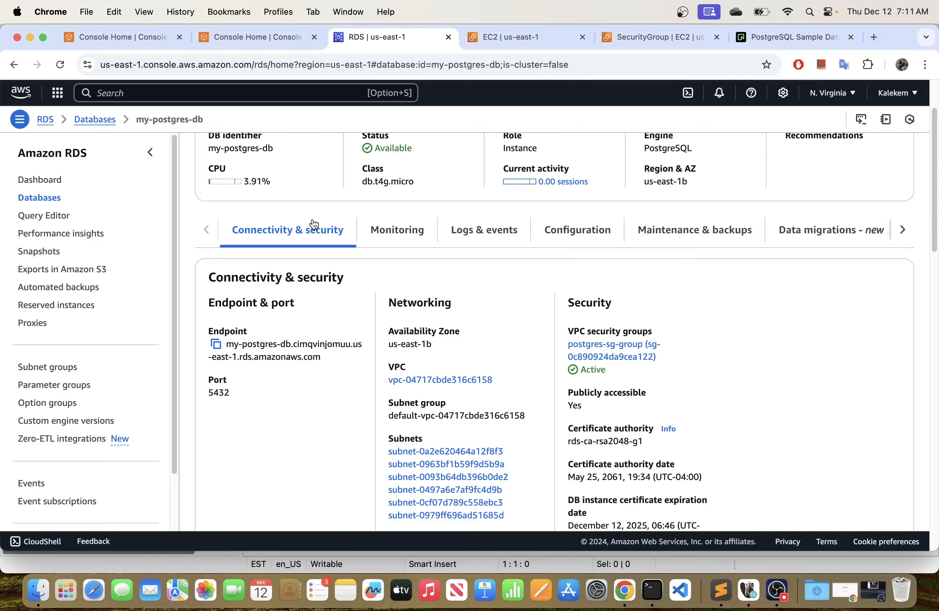
click(780, 37)
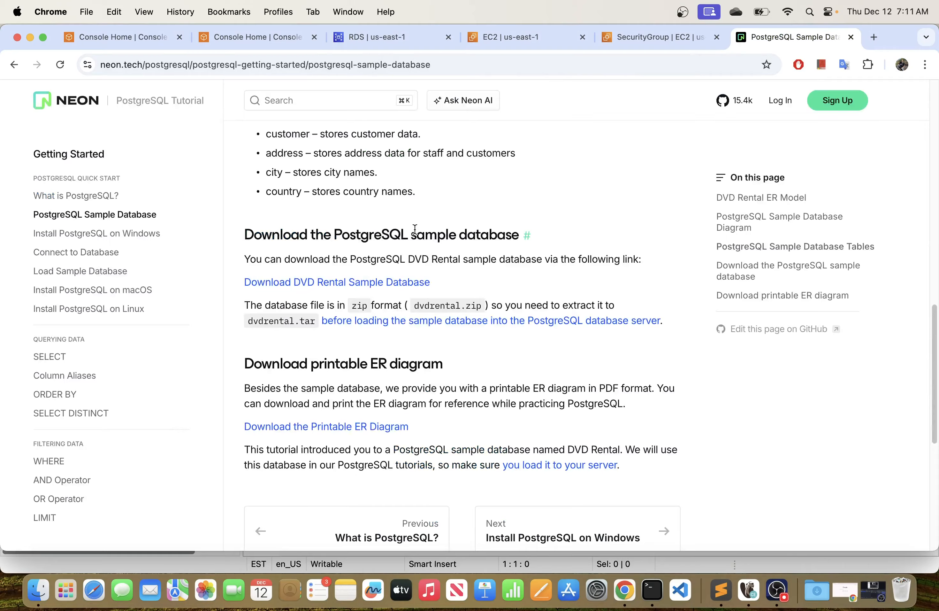
scroll(415, 231, up, 8)
scroll(414, 228, up, 10)
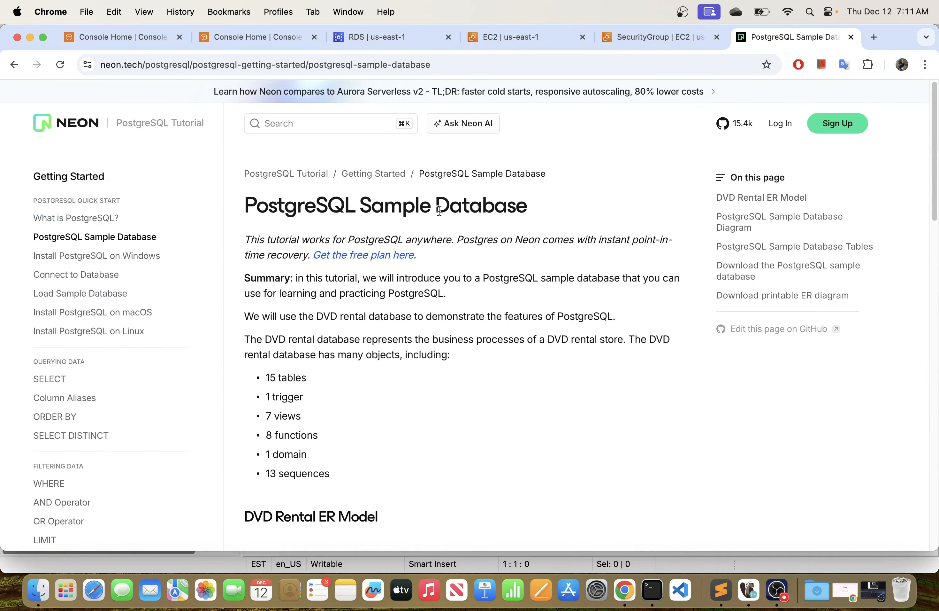
drag(552, 206, 285, 202)
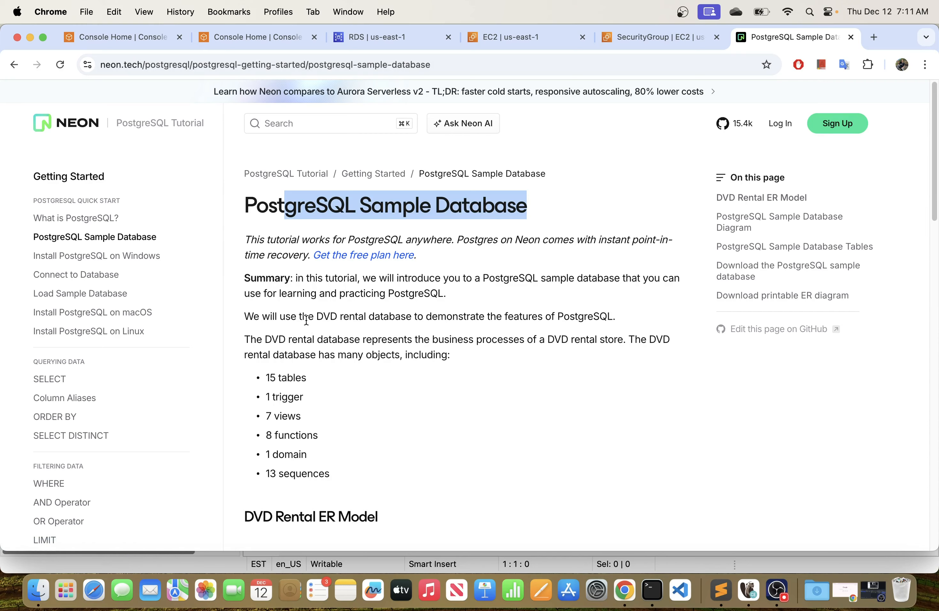
scroll(319, 357, down, 5)
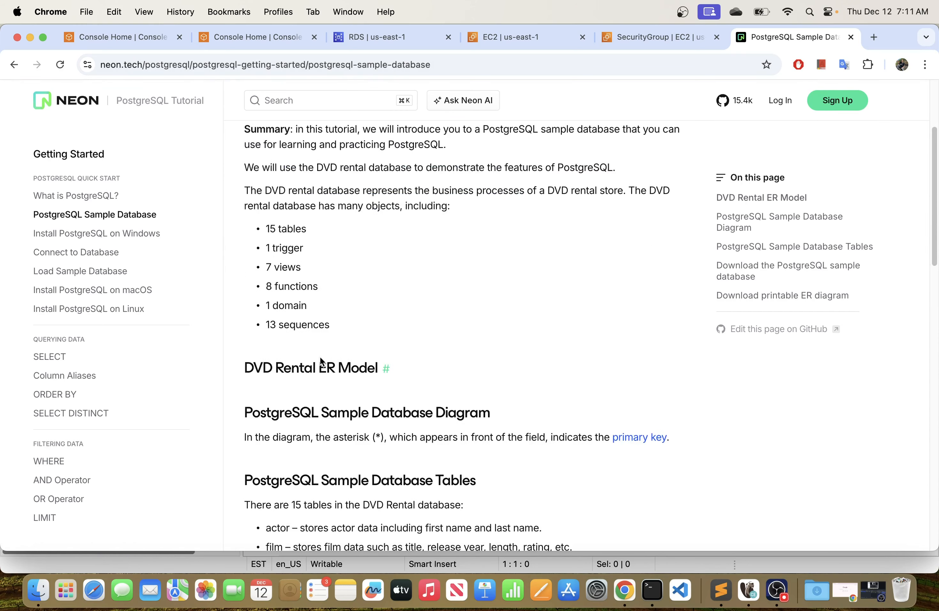
scroll(321, 360, down, 4)
scroll(322, 362, down, 3)
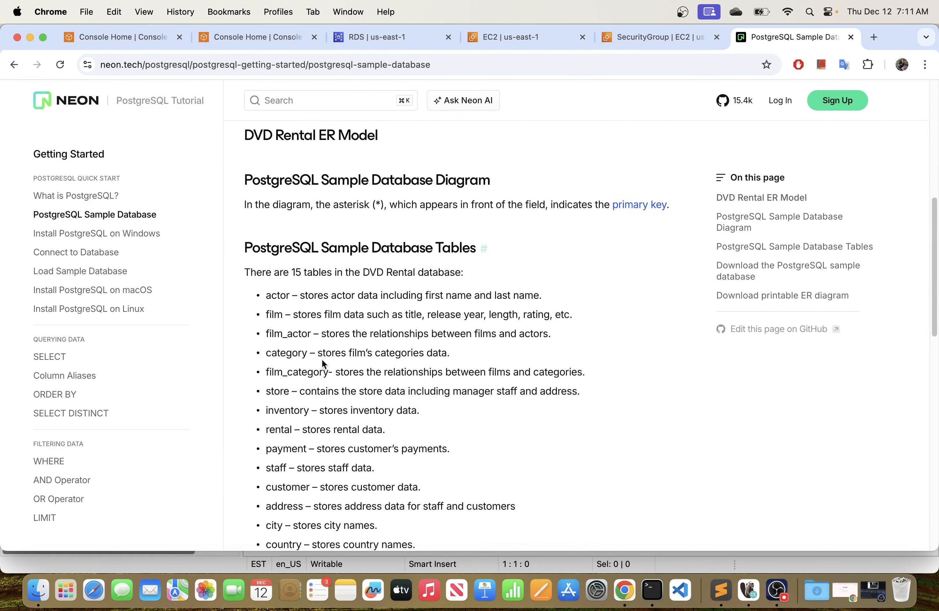
scroll(321, 359, down, 10)
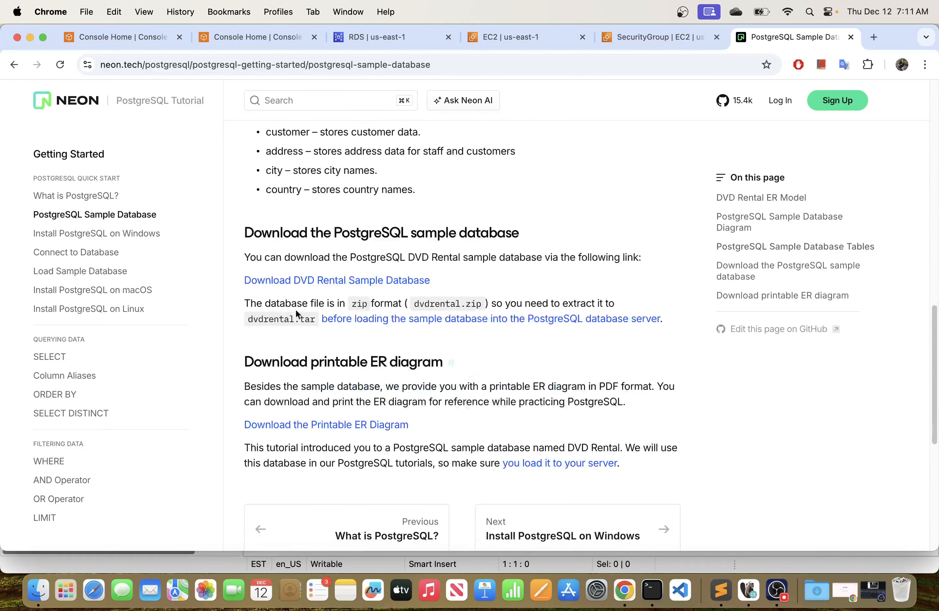
Download the DVD Rental sample database archive, dvdrental.zip, and dismiss the download list.
right_click(326, 289)
click(337, 291)
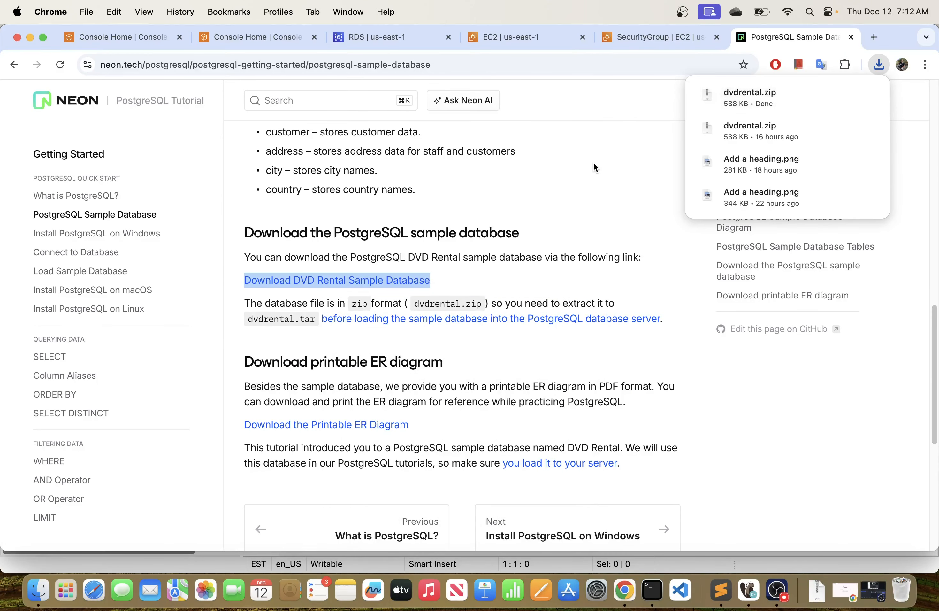
click(623, 166)
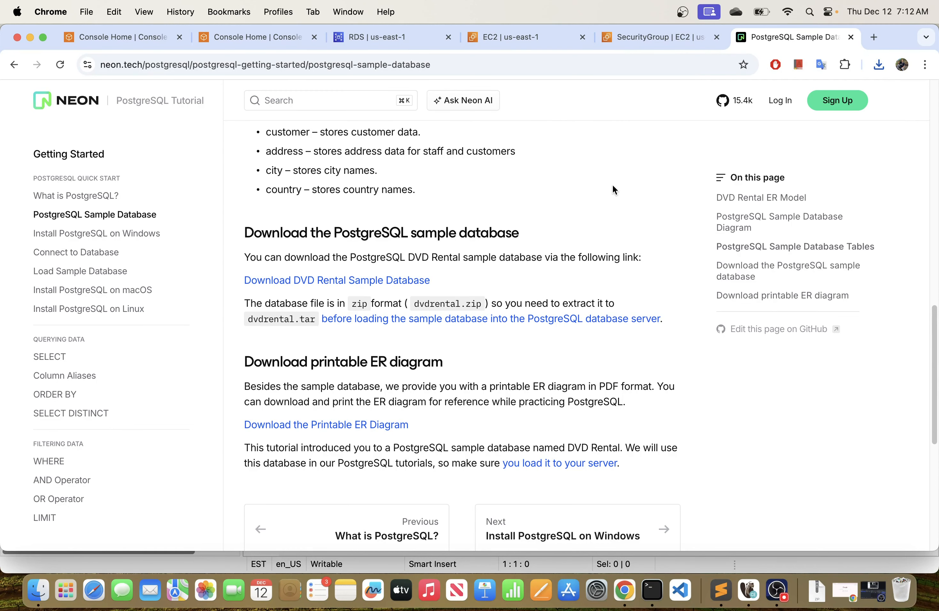
Open the linked tutorial on loading the sample database into the PostgreSQL server in a new tab and bring it into view.
scroll(613, 186, down, 2)
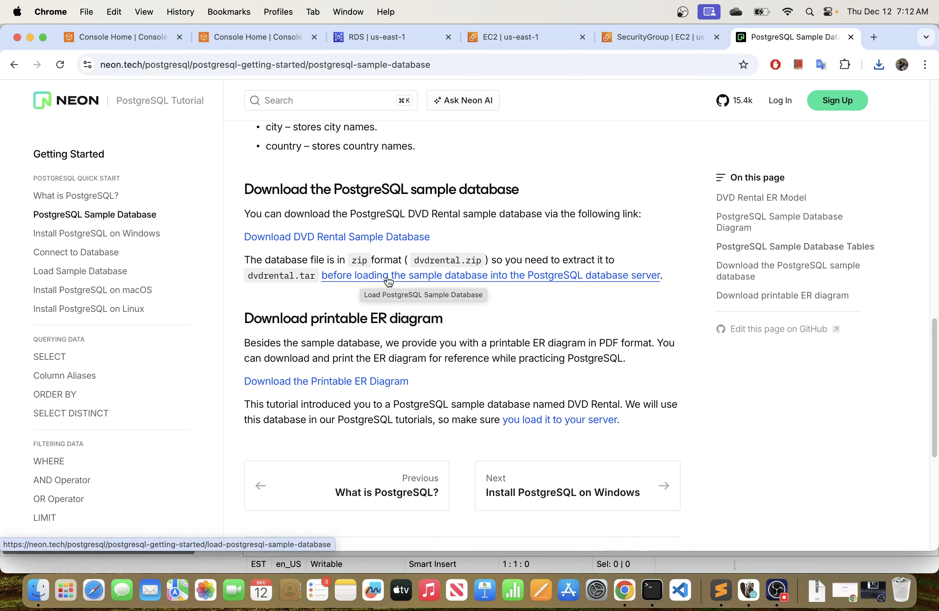
right_click(452, 277)
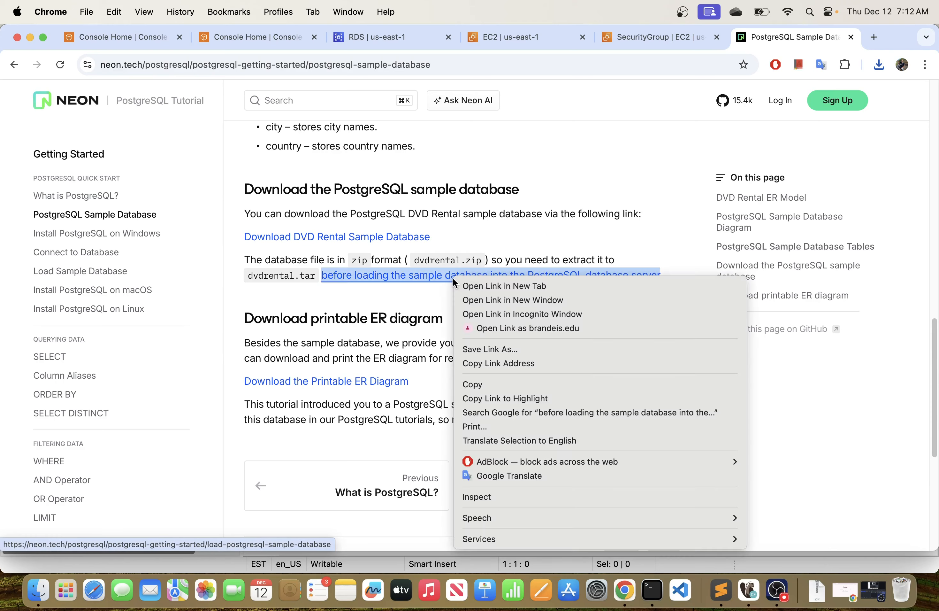
click(477, 286)
click(785, 37)
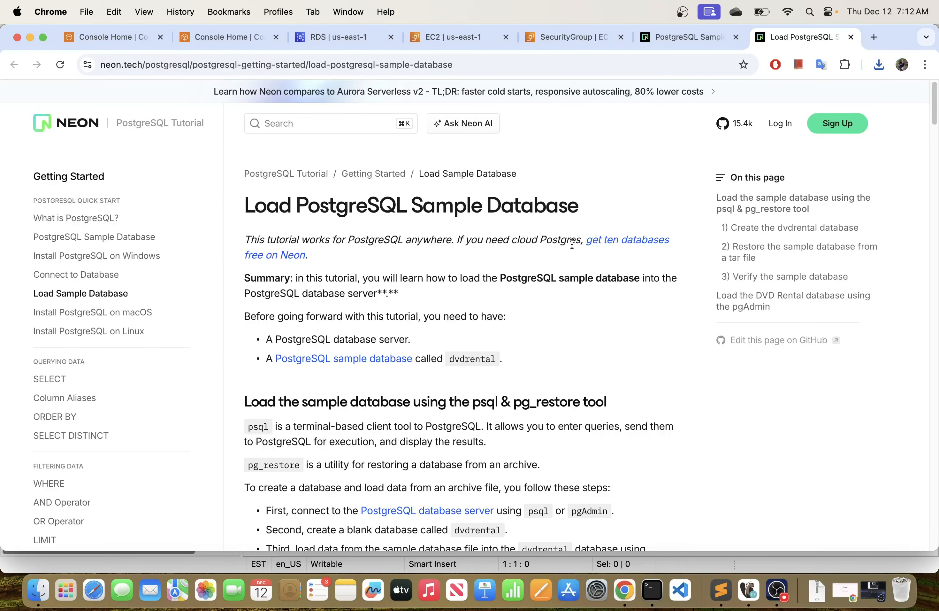
Review the tutorial's psql connection command and copy the CREATE DATABASE dvdrental; statement.
scroll(552, 308, down, 10)
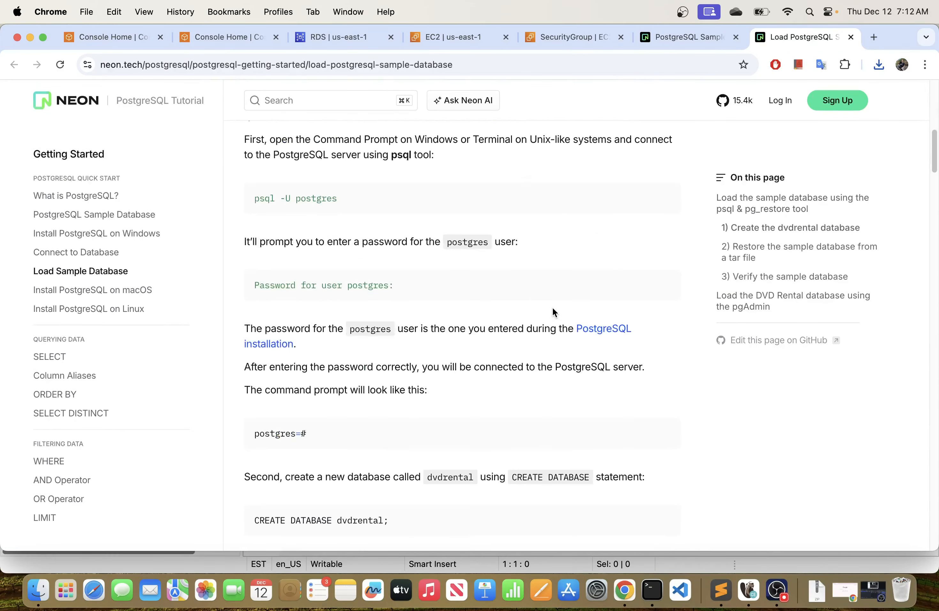
scroll(340, 284, down, 1)
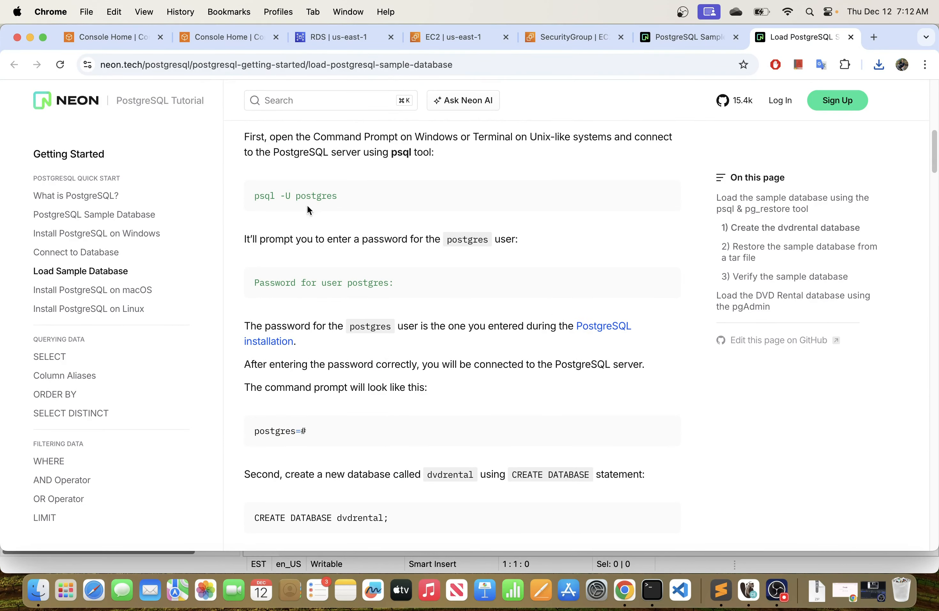
drag(343, 195, 252, 196)
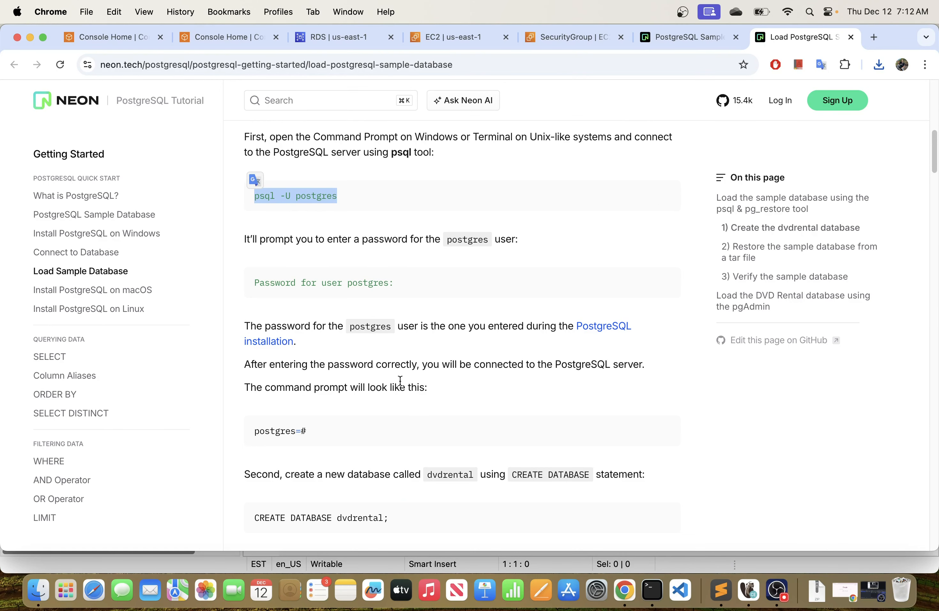
scroll(399, 376, down, 2)
scroll(400, 378, down, 6)
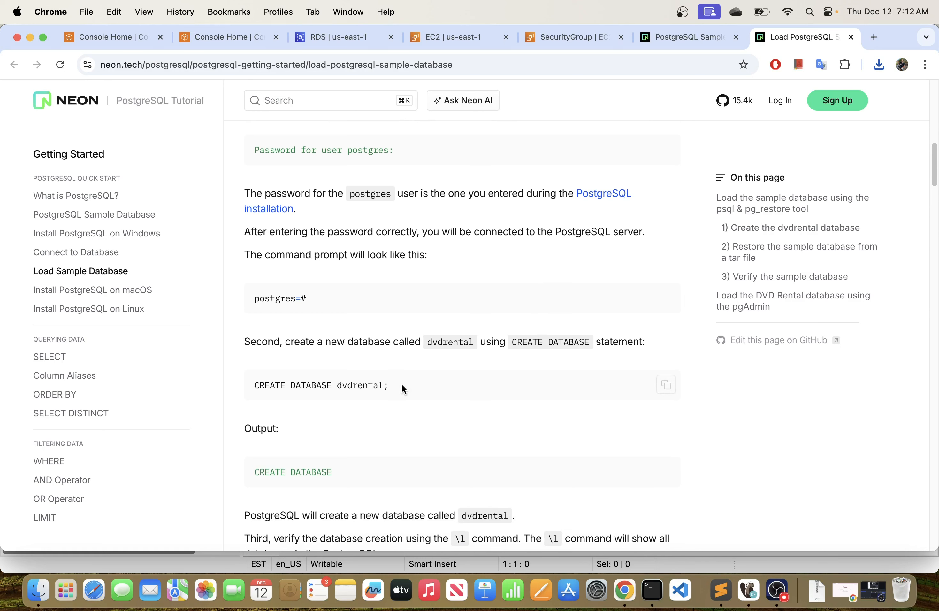
drag(401, 384, 254, 385)
key(super+c)
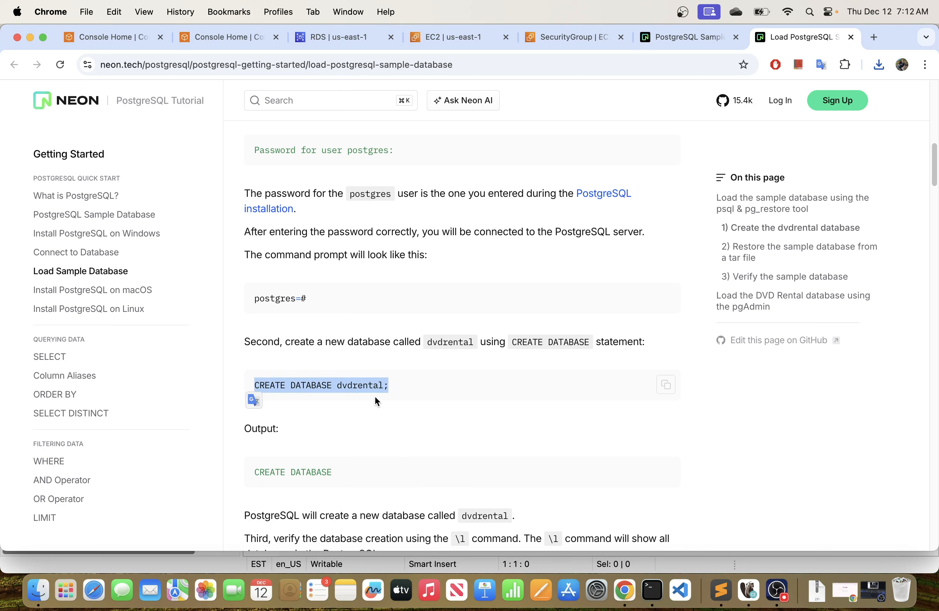
Switch to DBeaver and open an SQL console on the my-postgres-db connection.
key(super+Tab)
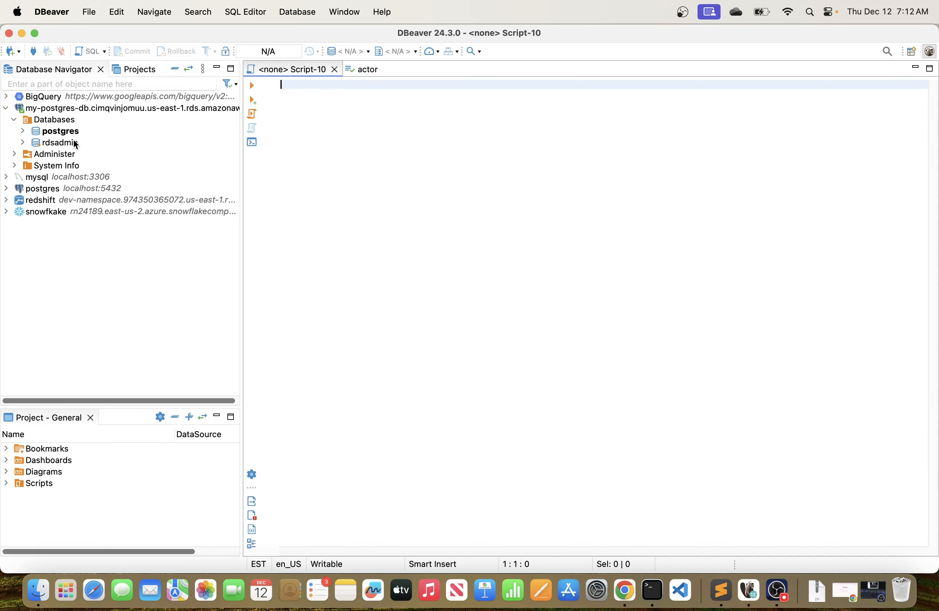
click(50, 109)
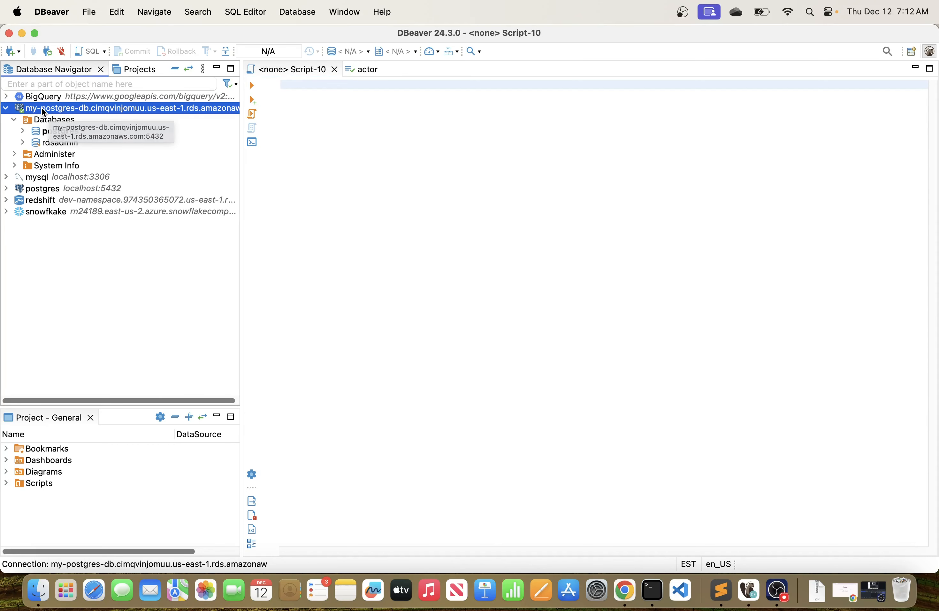
right_click(42, 107)
mouse_move(84, 114)
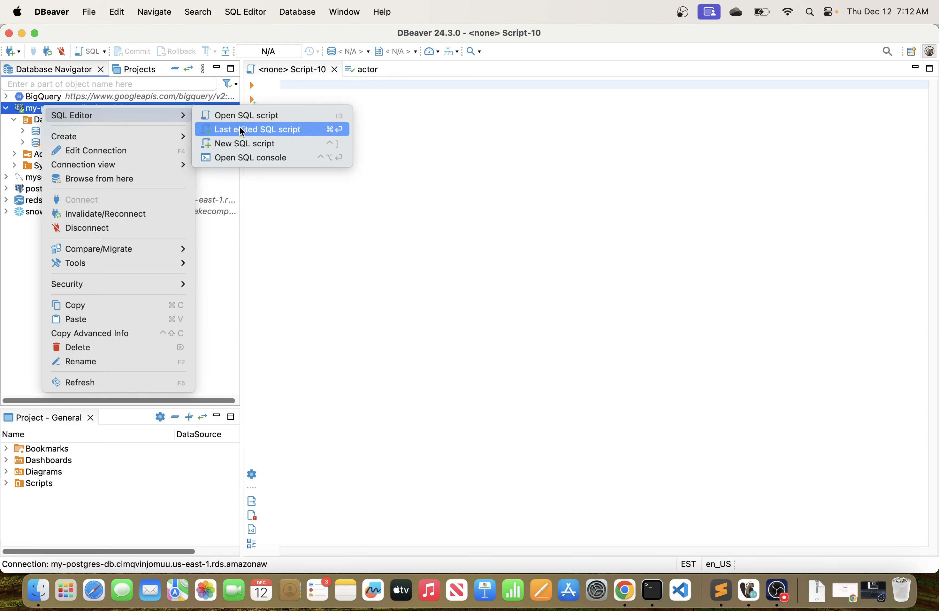
click(237, 156)
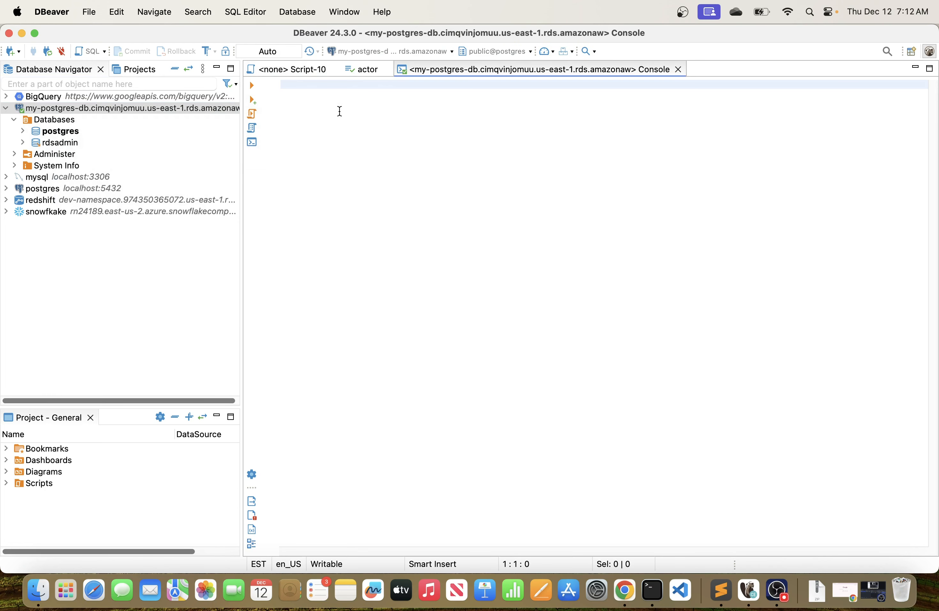
Run the copied CREATE DATABASE dvdrental; statement in the console and refresh the my-postgres-db connection.
key(super+v)
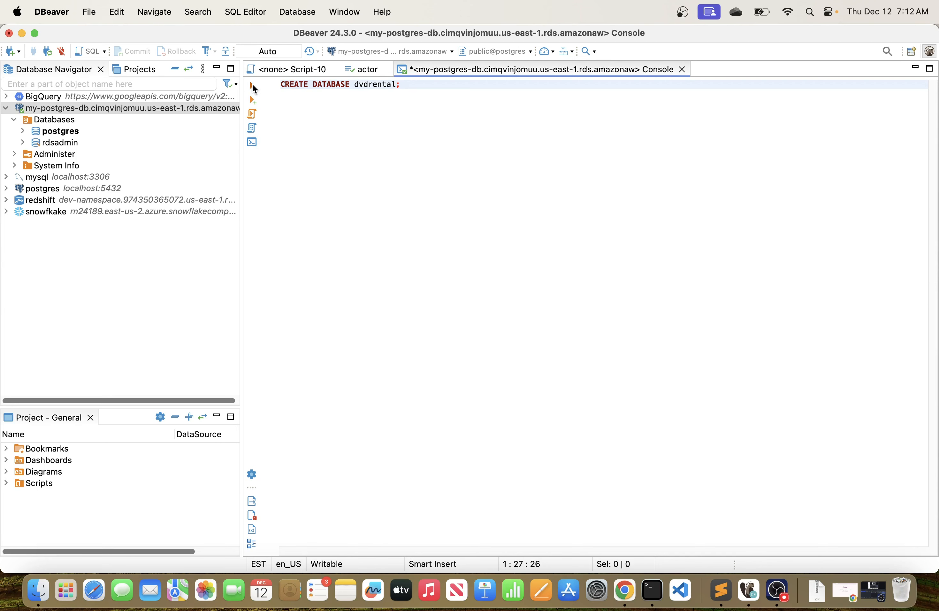
click(254, 88)
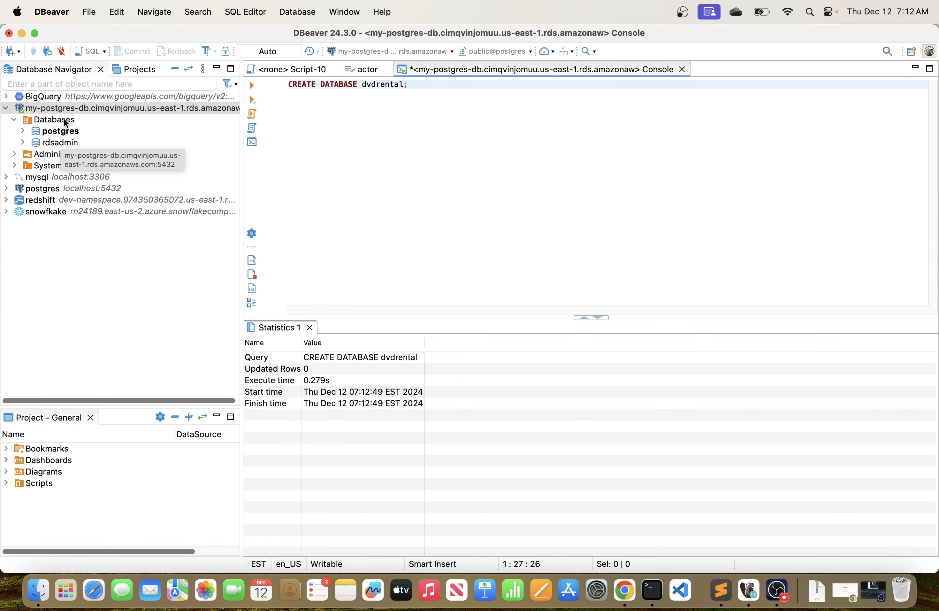
right_click(72, 108)
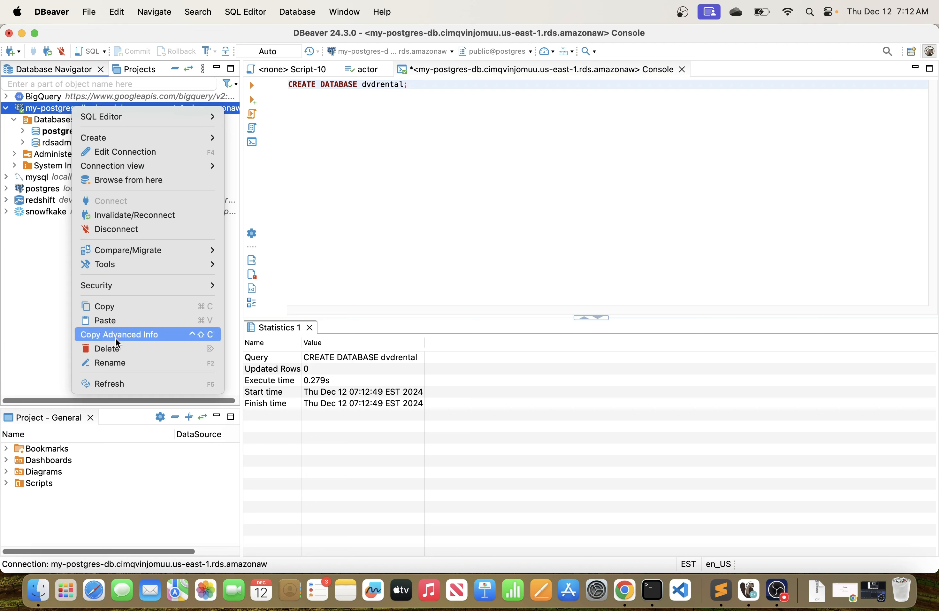
click(119, 384)
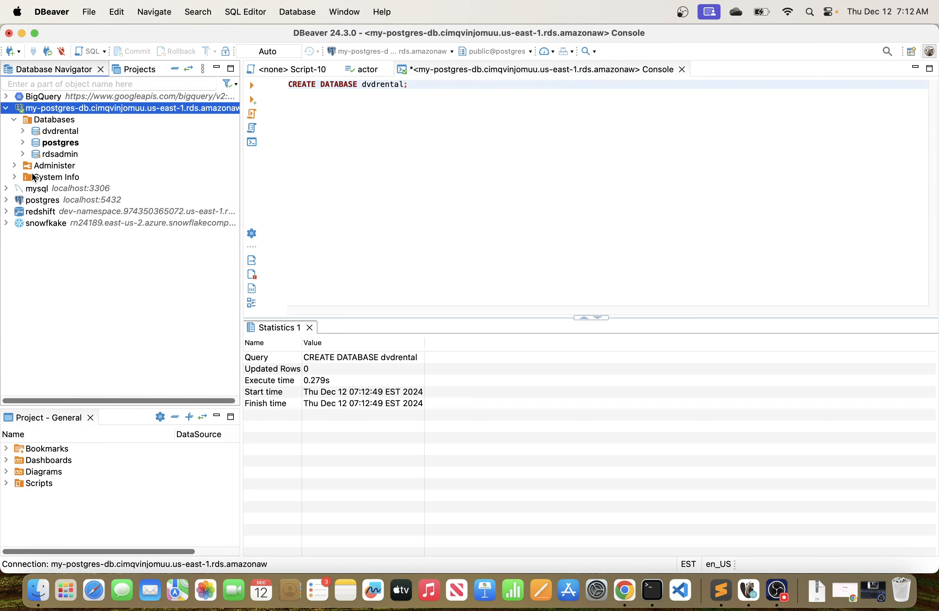
Expand the dvdrental database down to the Tables of its public schema to inspect its contents, widening the Database Navigator.
click(63, 132)
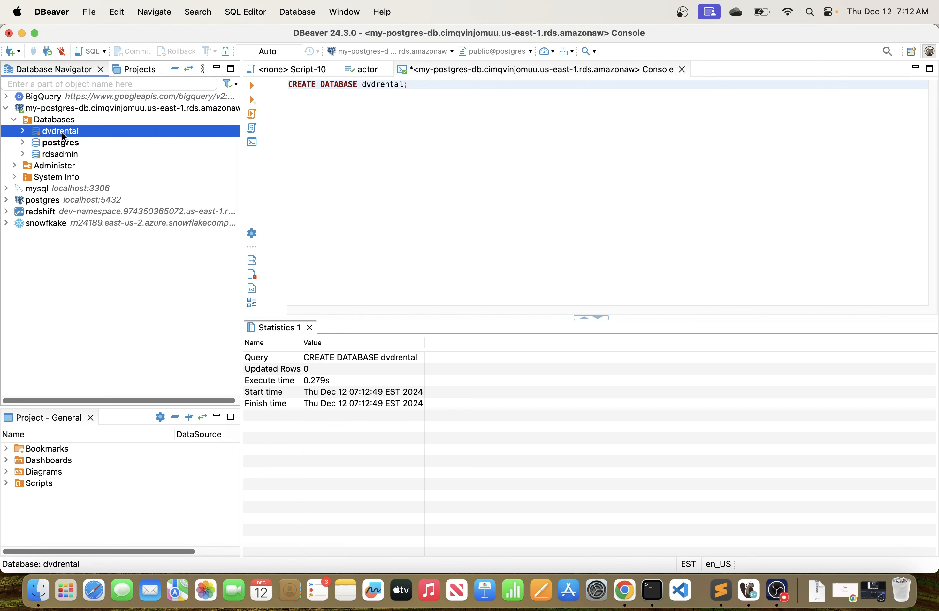
click(22, 131)
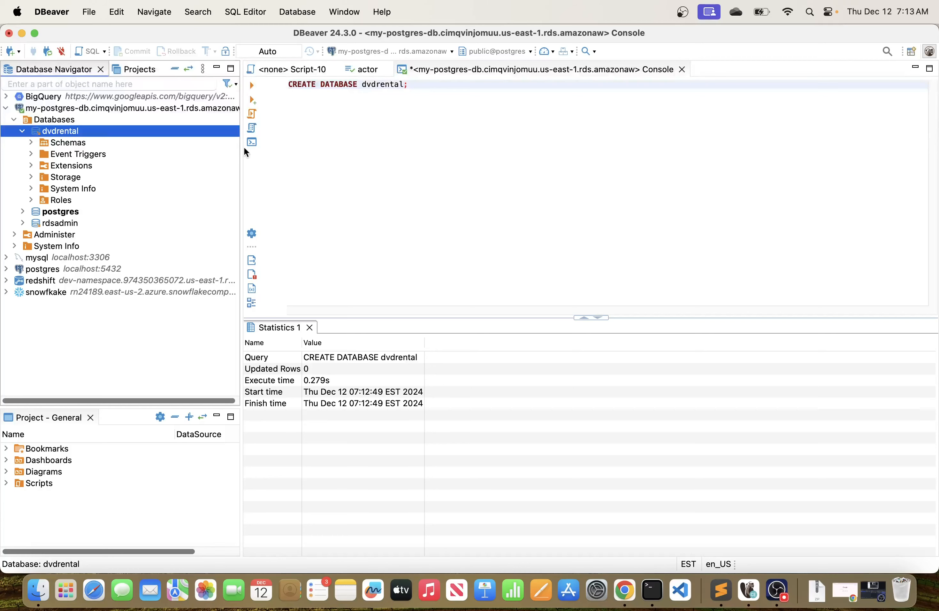
drag(242, 148, 260, 148)
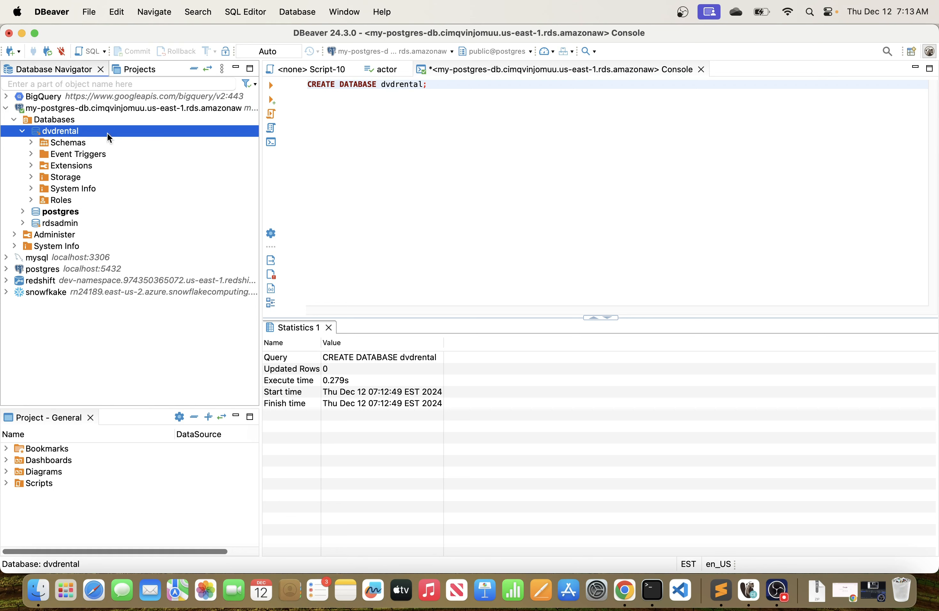
click(35, 146)
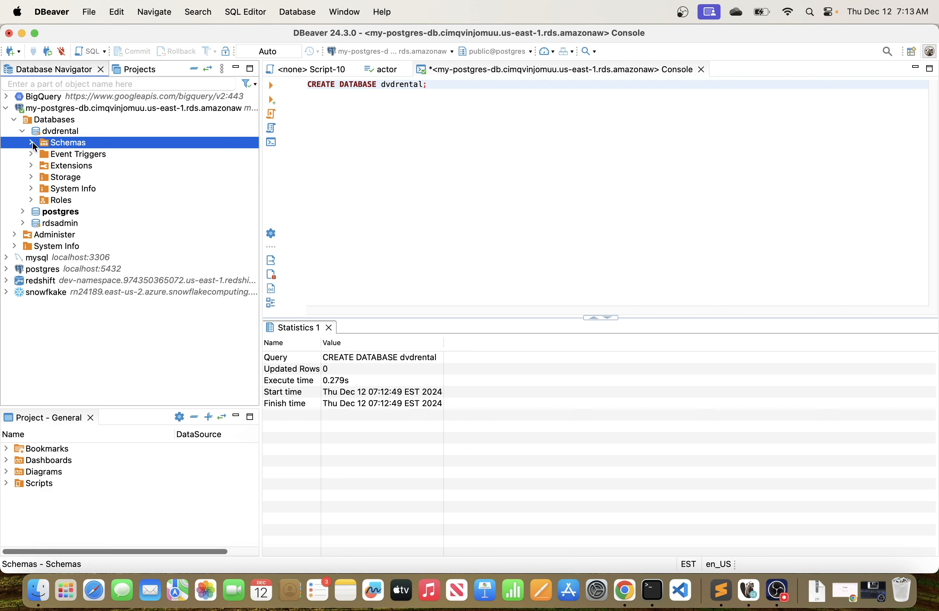
click(31, 142)
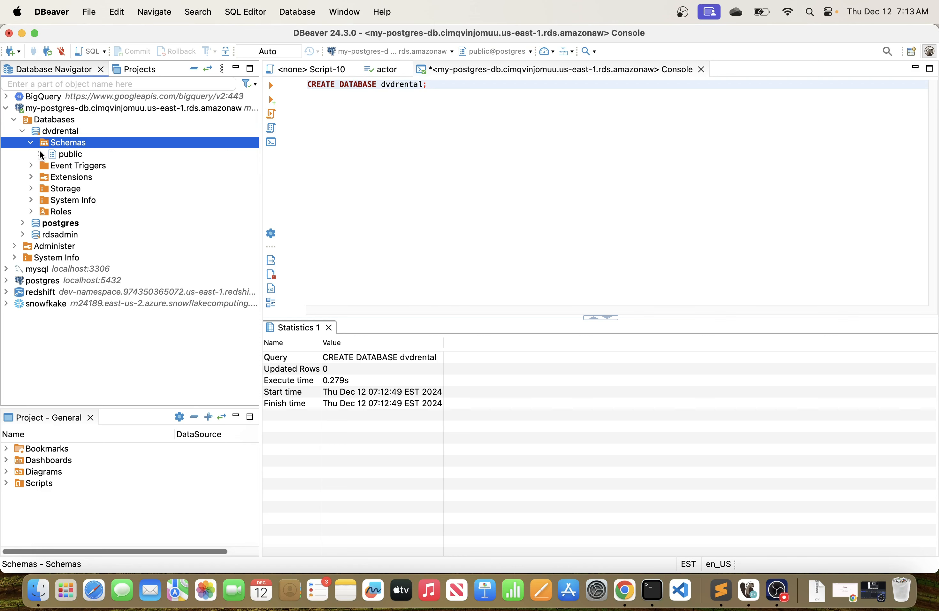
click(39, 154)
click(48, 166)
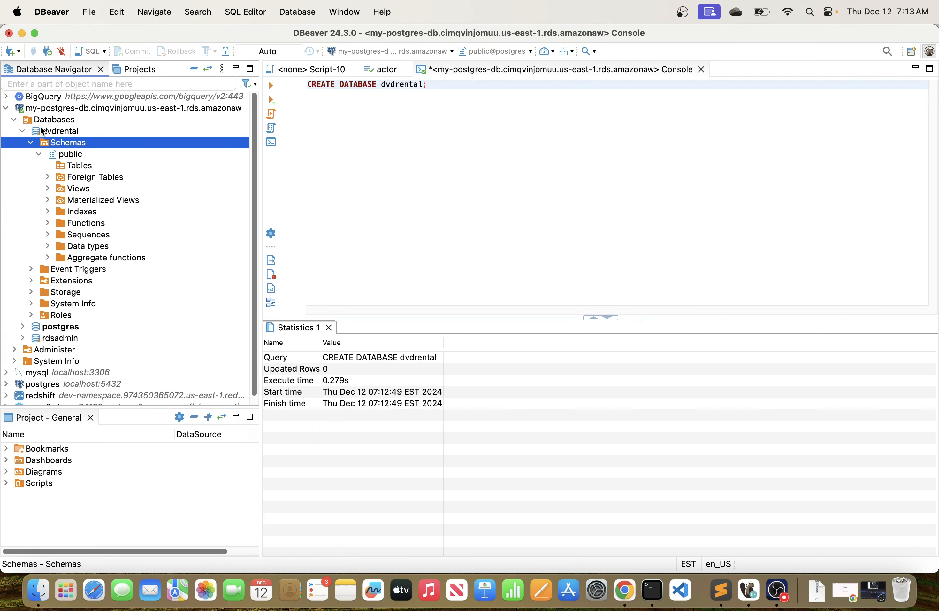
click(66, 132)
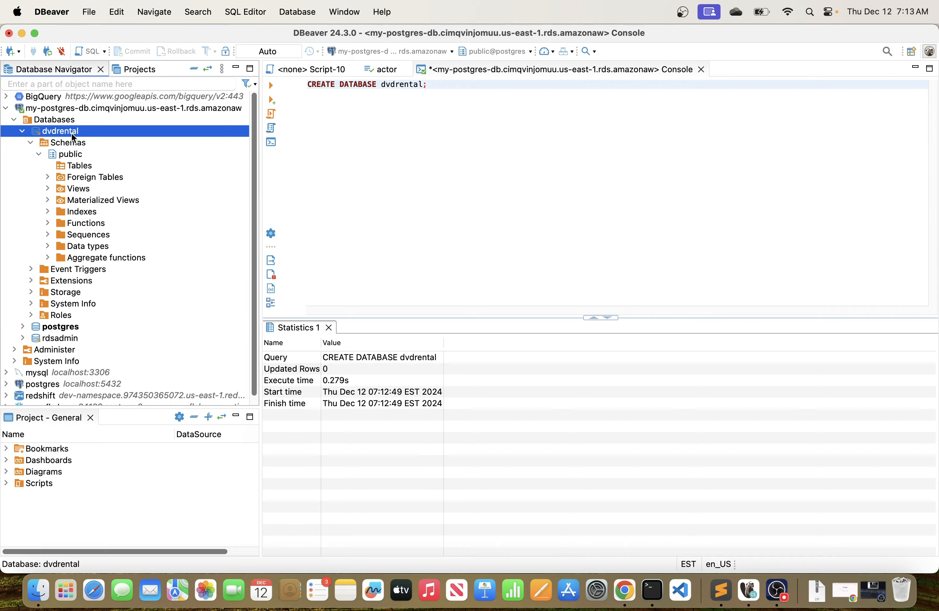
Switch to Chrome, return to the PostgreSQL sample database page and check the downloaded dvdrental.zip in the Downloads folder.
key(super+Tab)
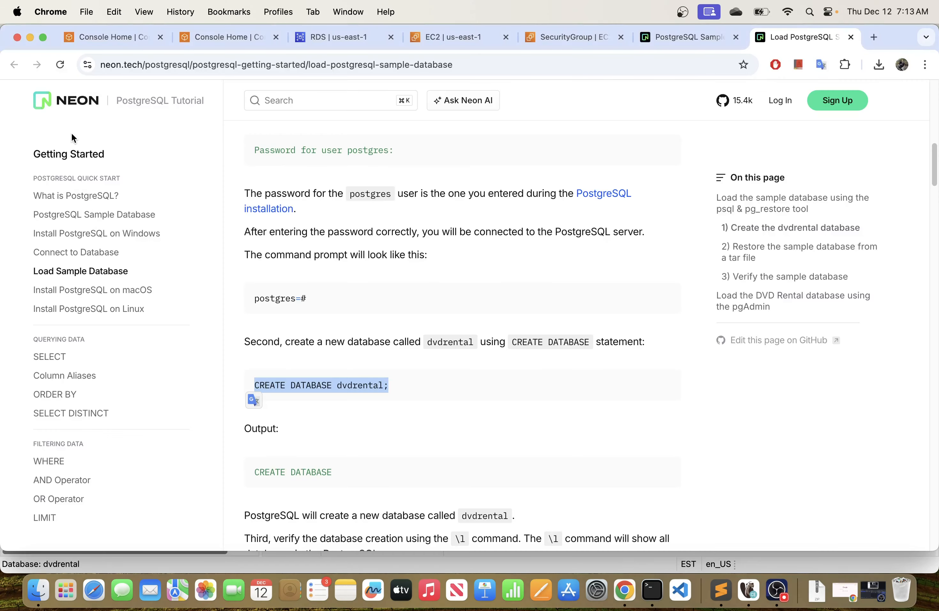
click(552, 392)
scroll(414, 261, up, 8)
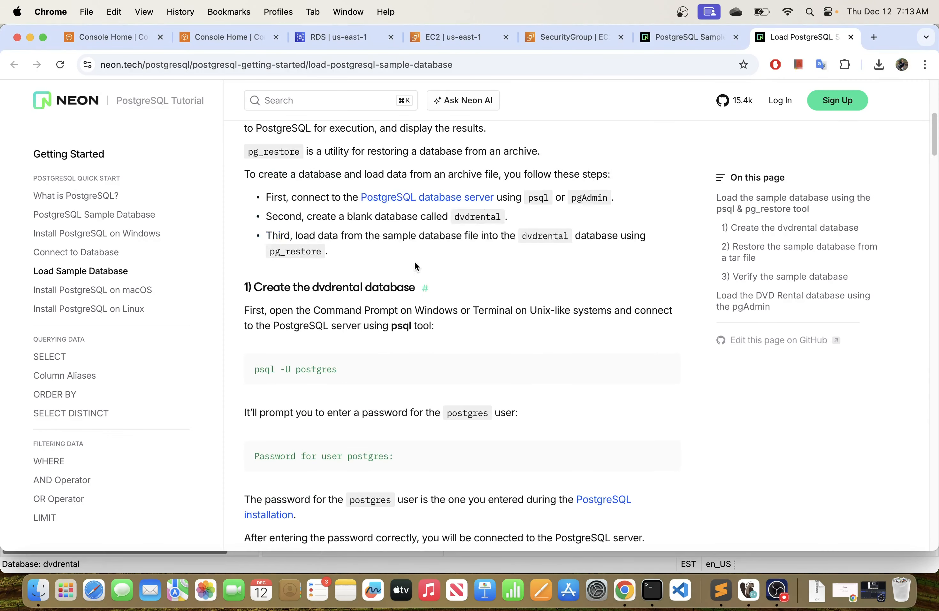
click(668, 38)
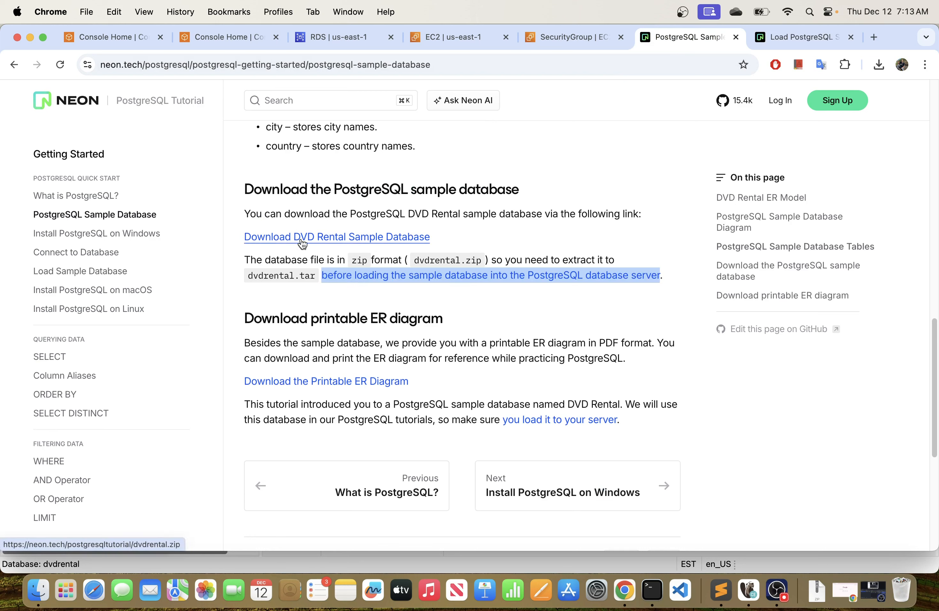
click(879, 65)
click(845, 120)
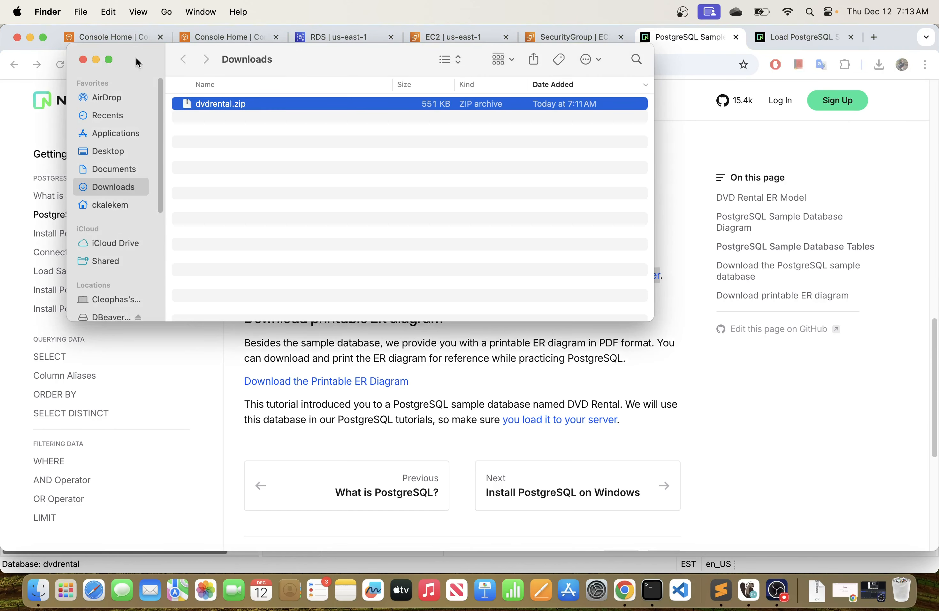
click(83, 59)
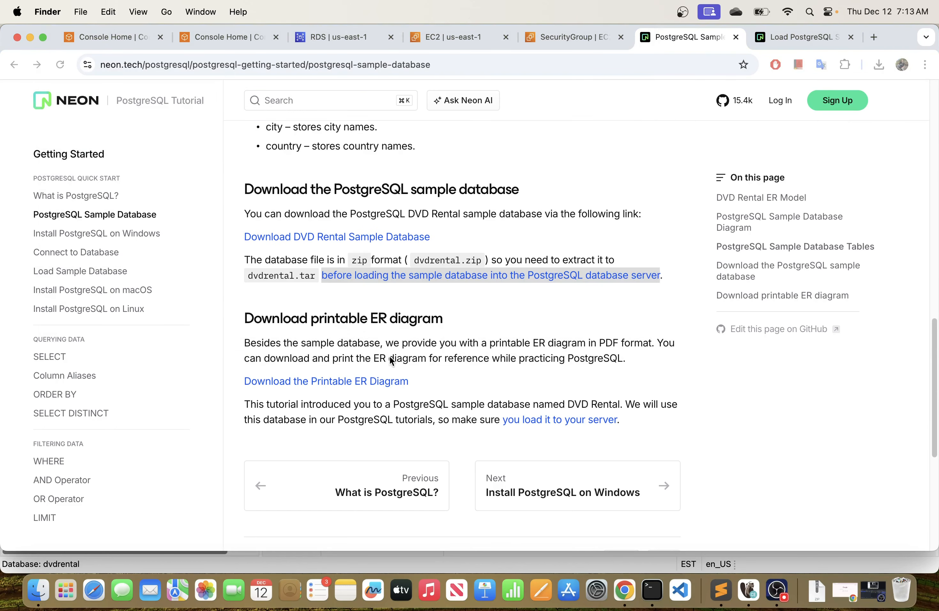
Advance the tutorial past the Install PostgreSQL on Windows page to the Connect to a PostgreSQL Database Server page.
scroll(402, 322, up, 1)
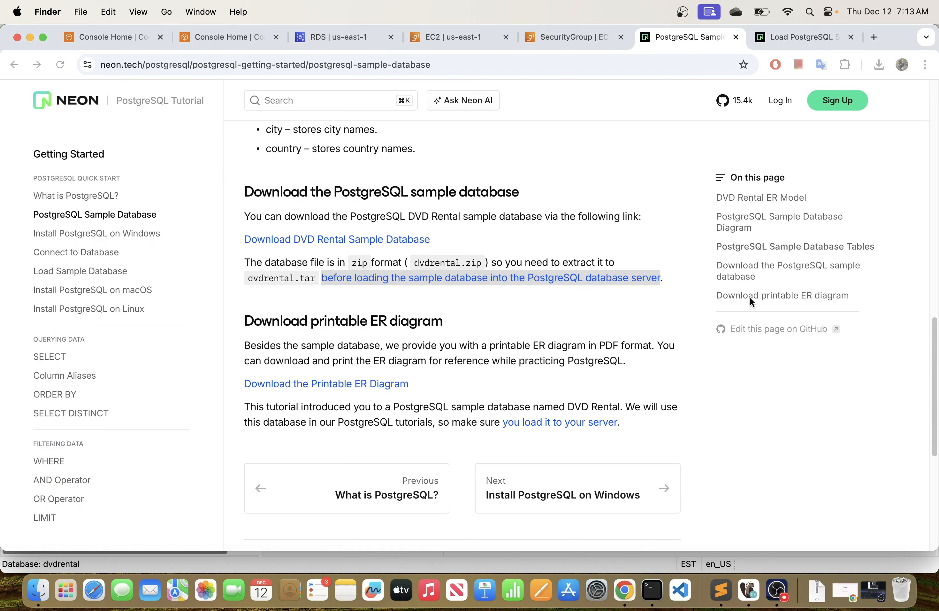
click(734, 267)
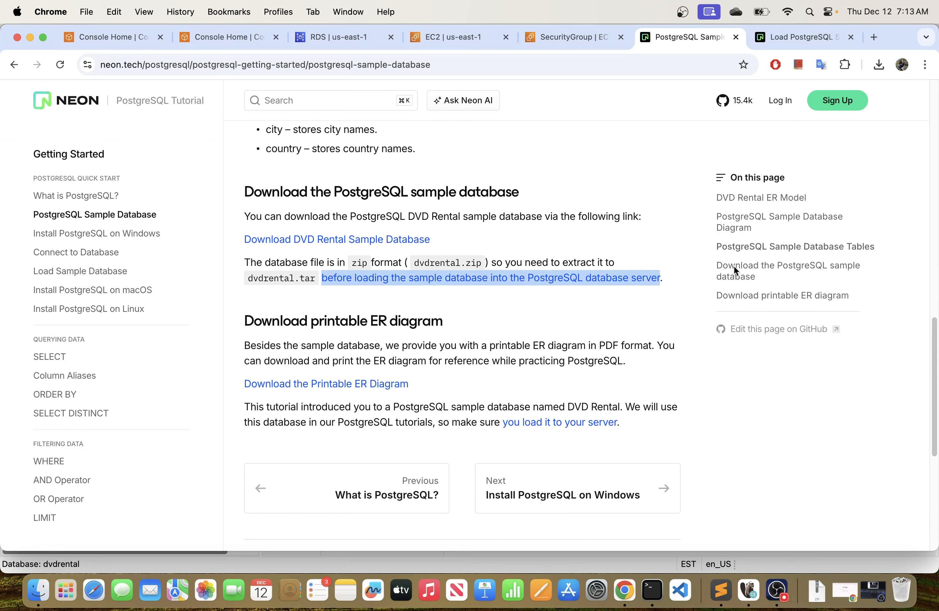
click(655, 491)
scroll(510, 347, down, 20)
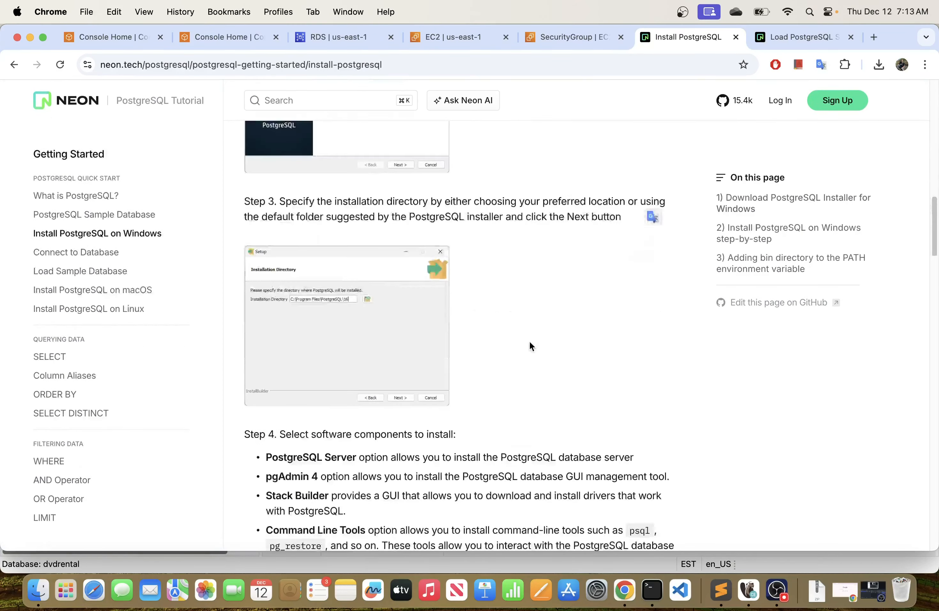
scroll(530, 342, down, 20)
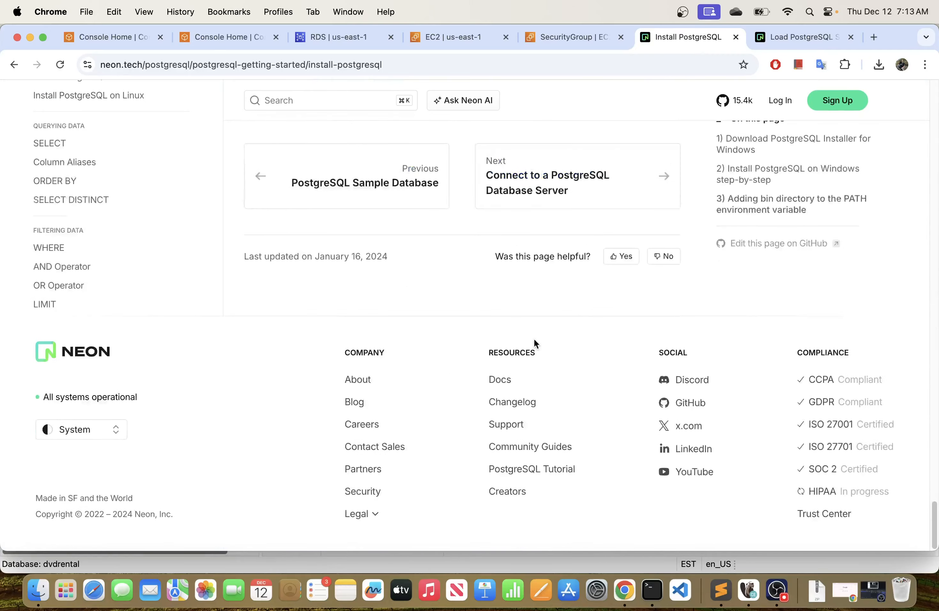
scroll(534, 338, up, 5)
click(614, 436)
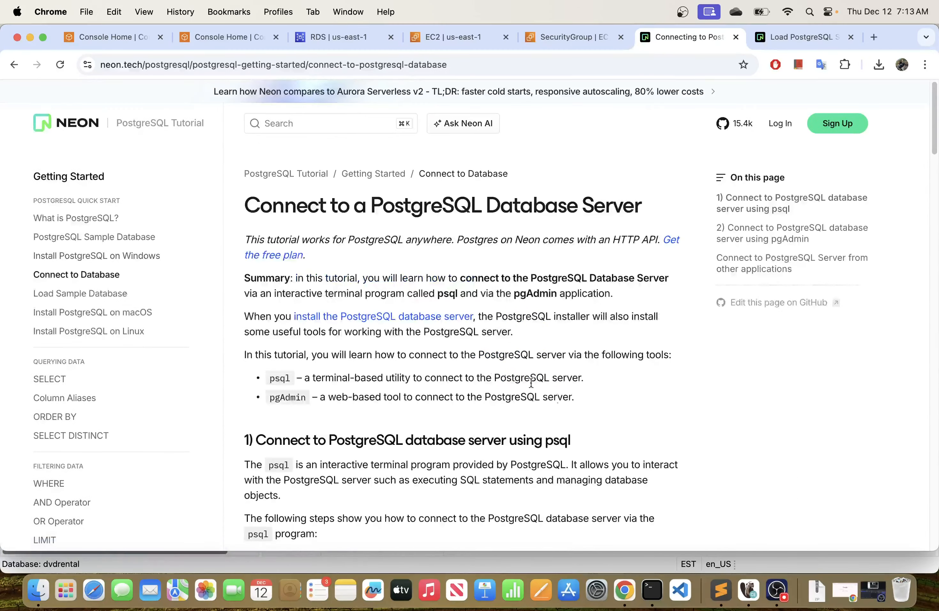
Skim the psql and pgAdmin connection instructions and continue to the Load PostgreSQL Sample Database page.
scroll(482, 360, down, 15)
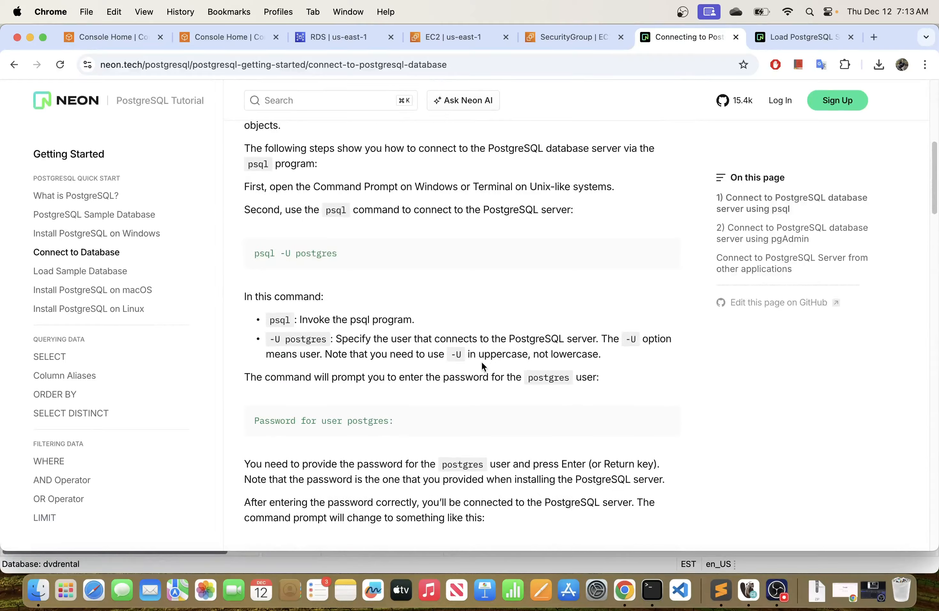
scroll(483, 364, down, 20)
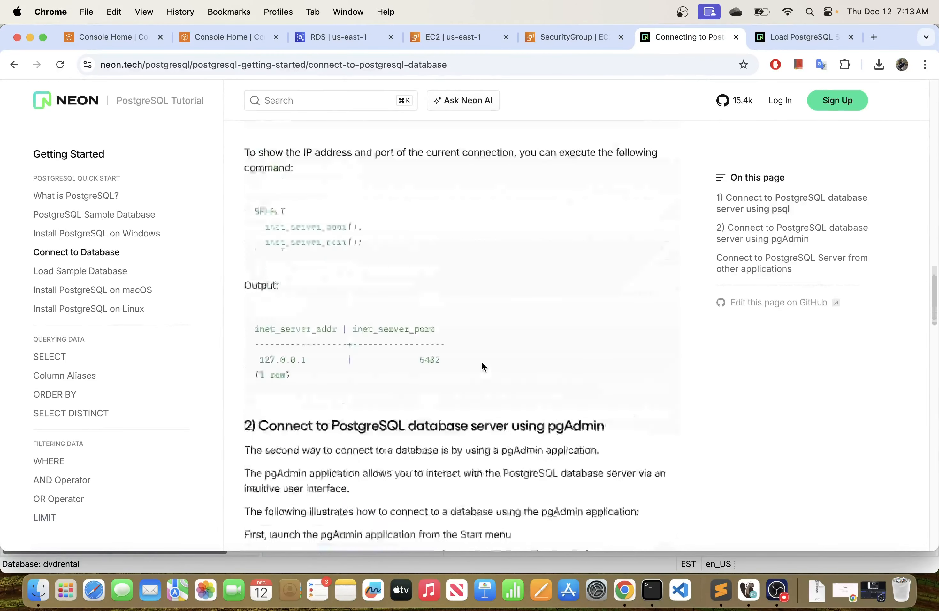
scroll(482, 365, down, 20)
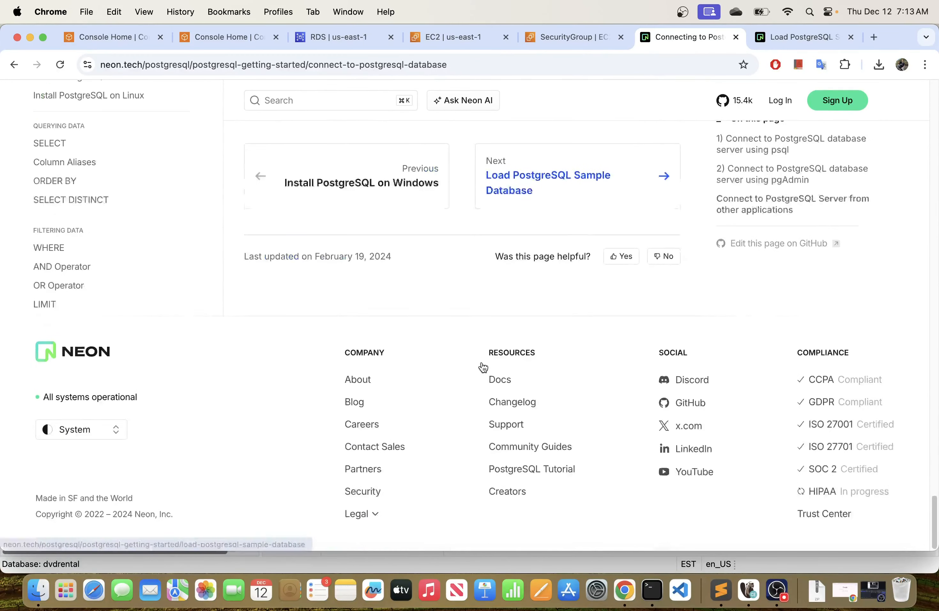
scroll(481, 360, up, 3)
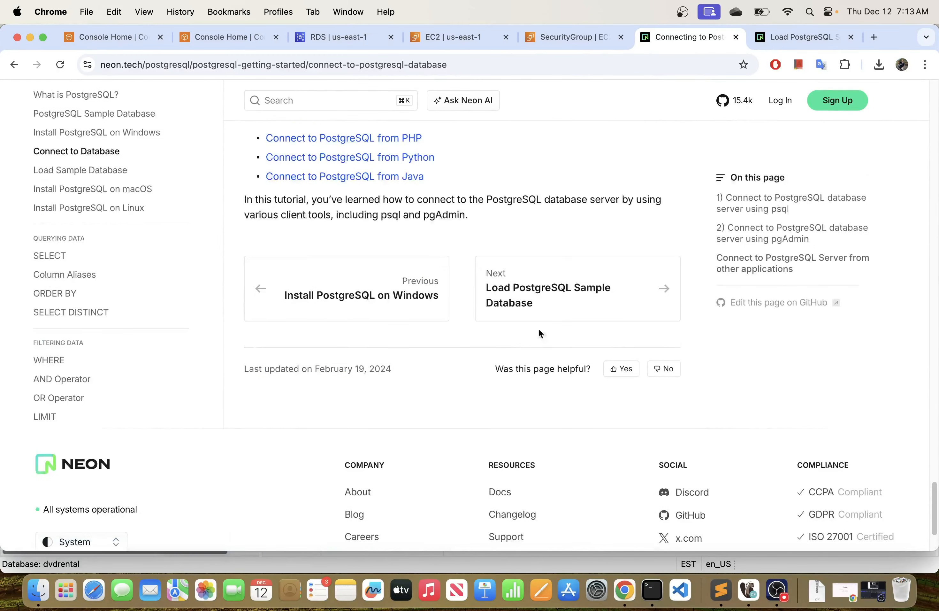
click(619, 294)
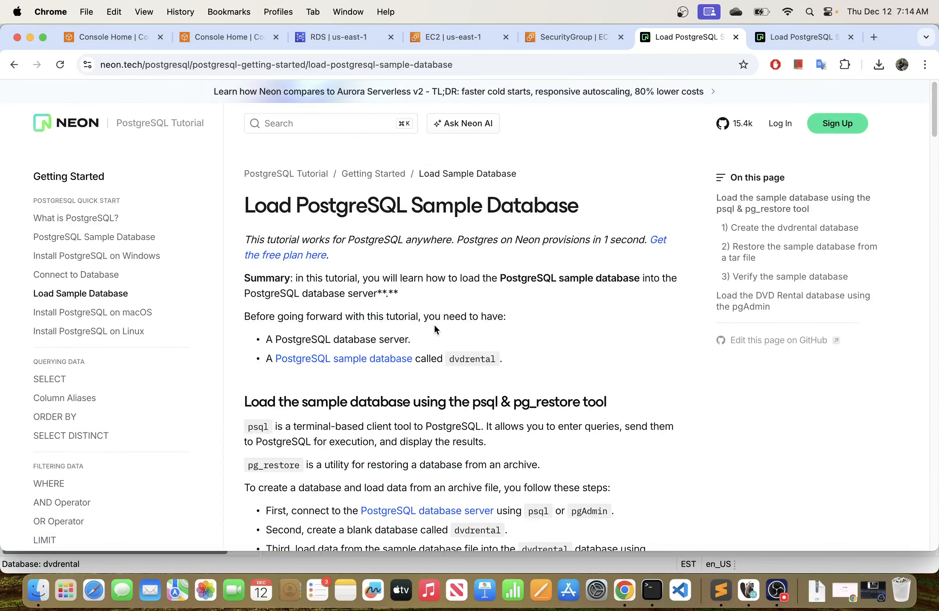
Examine the sample database loading instructions, focusing on the full pg_restore command in the section on restoring from a tar file.
scroll(435, 329, down, 10)
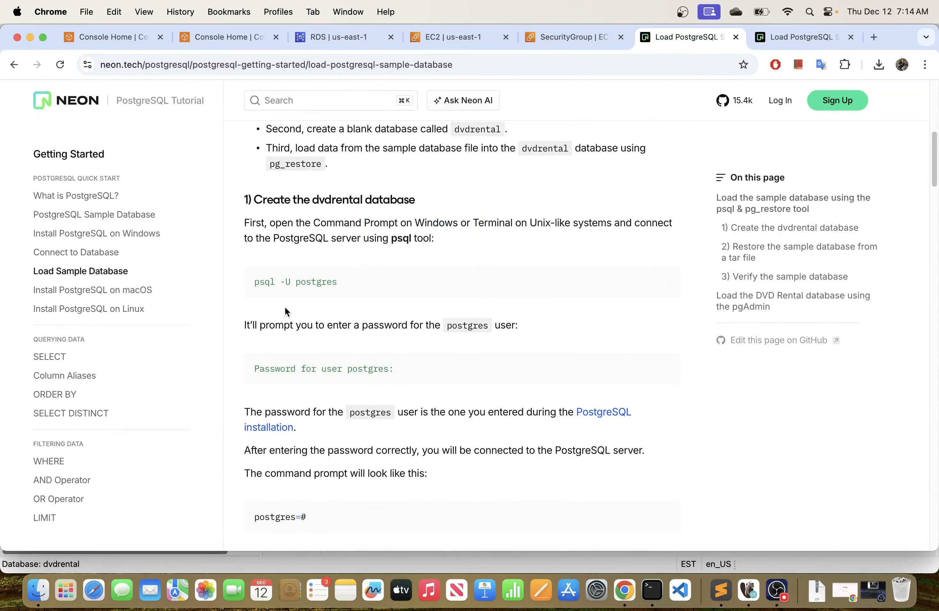
scroll(350, 340, down, 5)
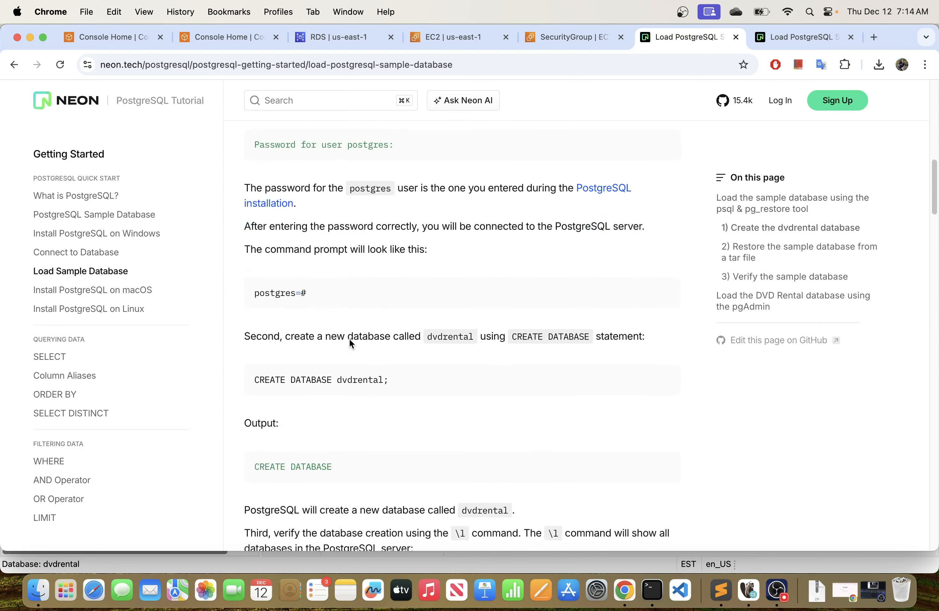
scroll(349, 338, down, 8)
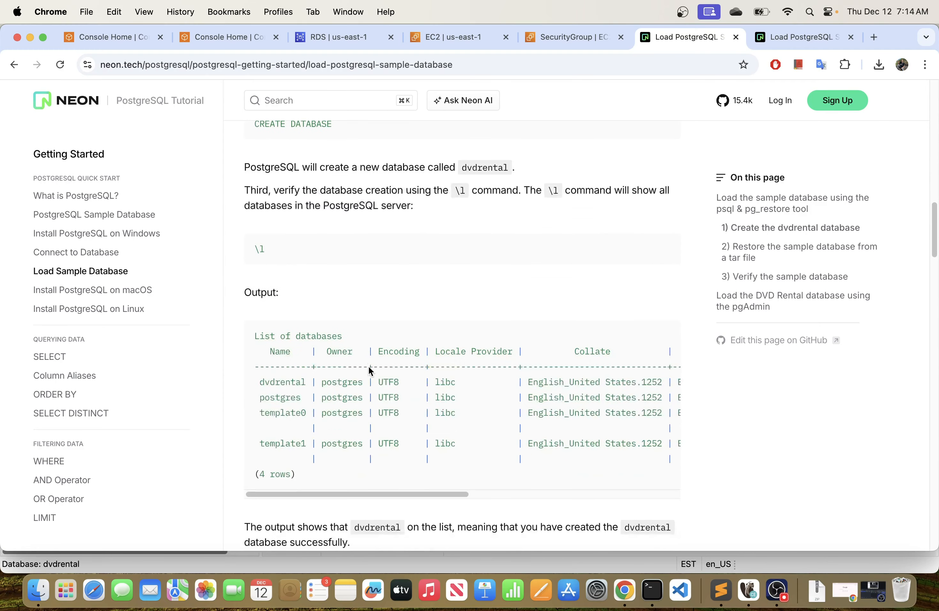
scroll(369, 366, down, 5)
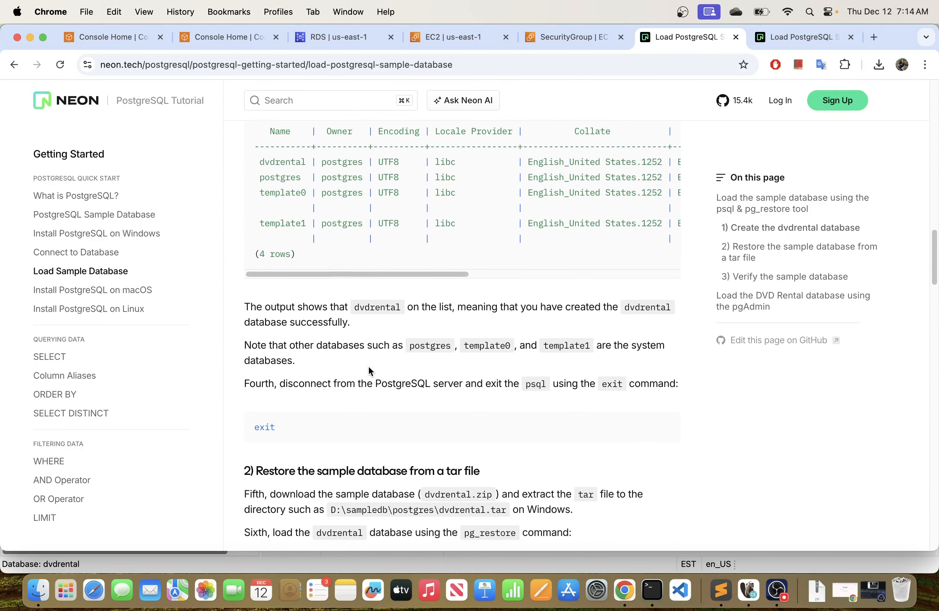
scroll(369, 366, down, 3)
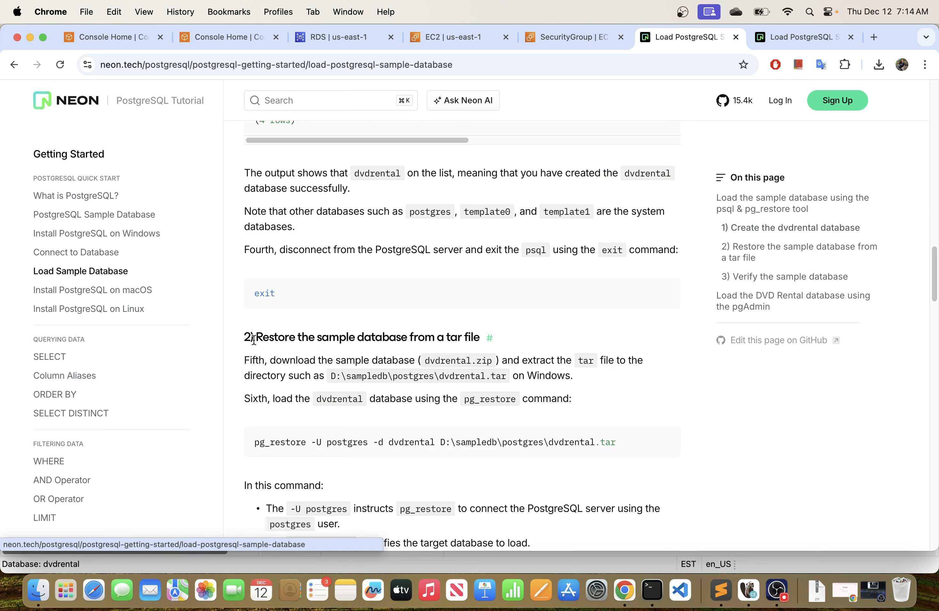
scroll(336, 356, down, 2)
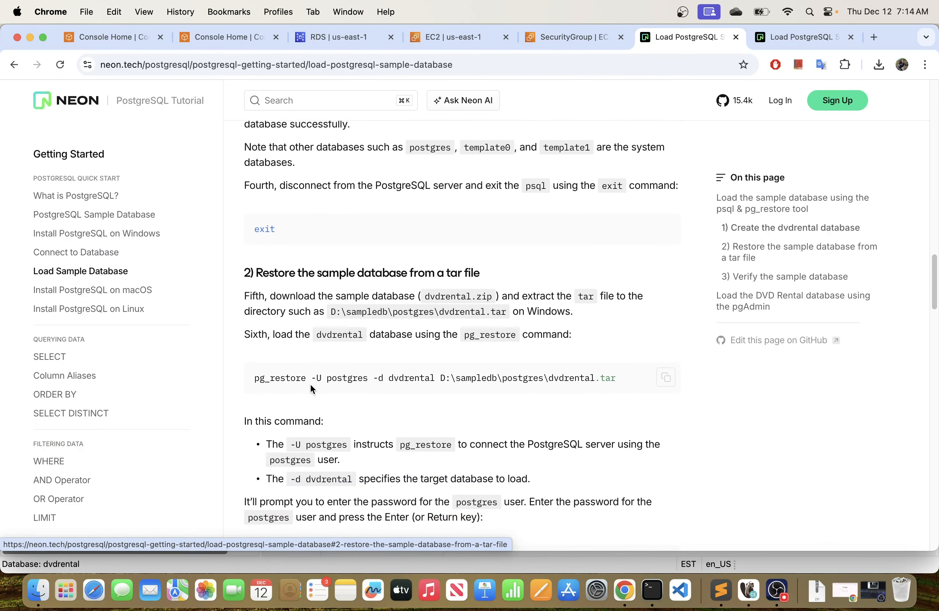
scroll(312, 389, down, 3)
drag(254, 288, 604, 301)
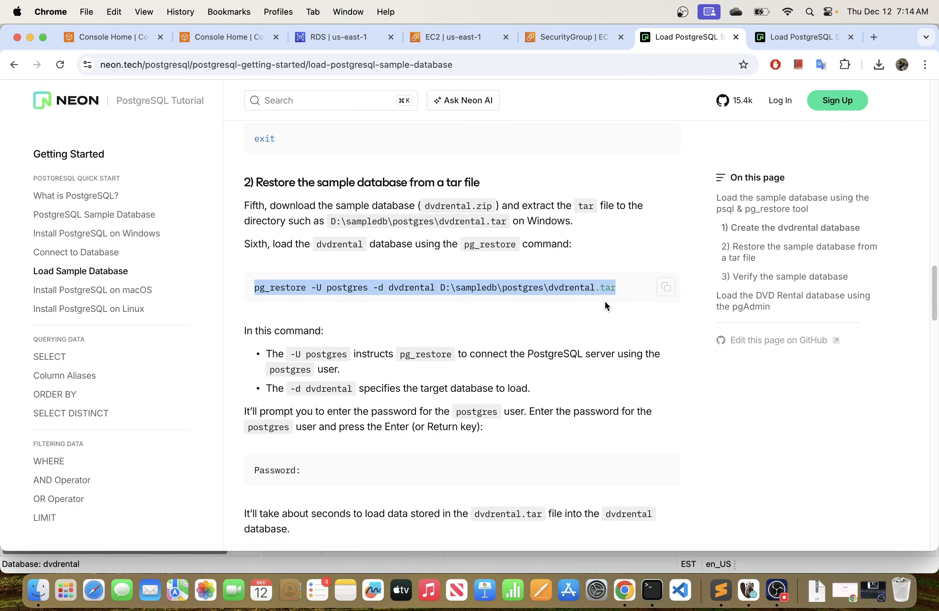
click(412, 319)
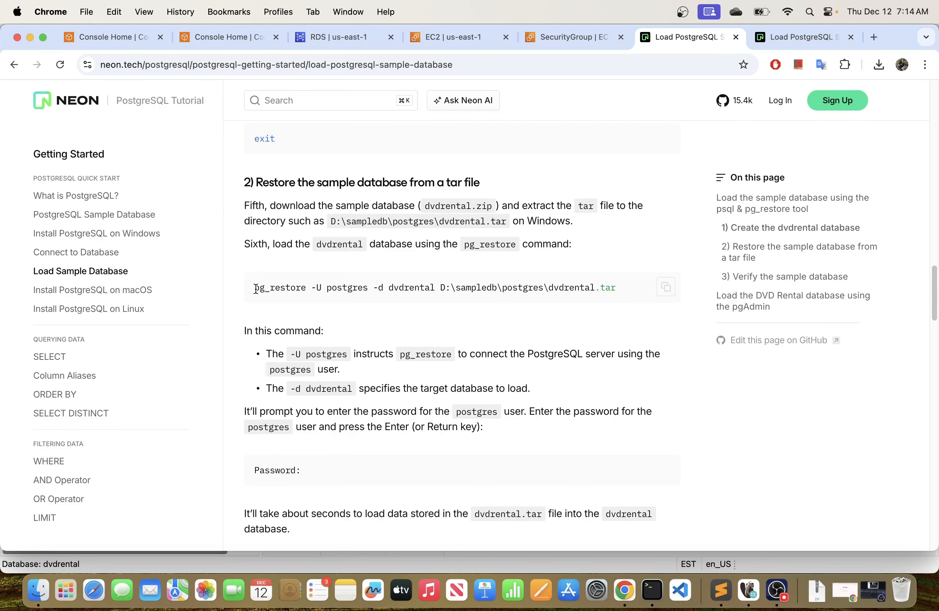
drag(256, 289, 625, 287)
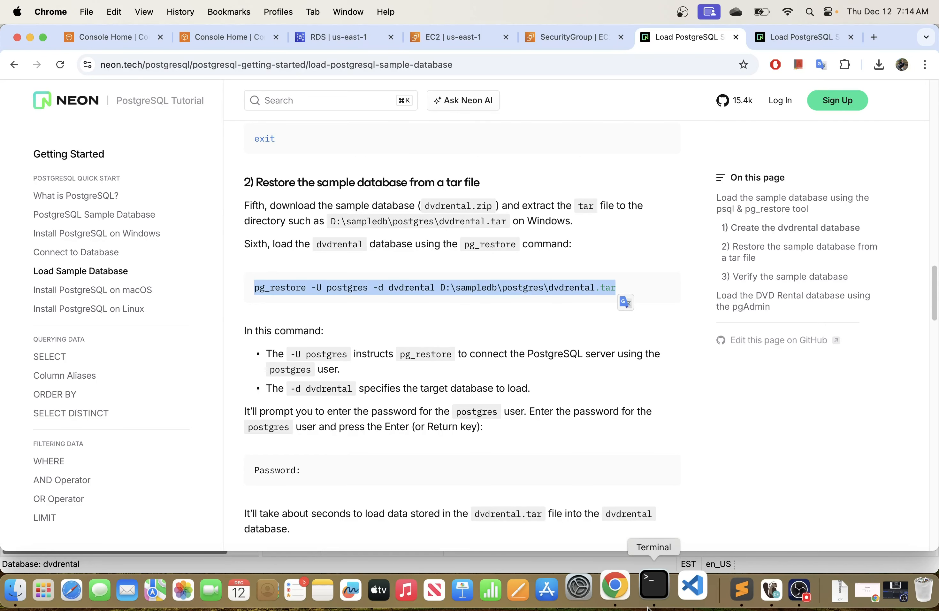
Open Terminal, return to the tutorial in Chrome and copy only pg_restore from the restore command.
click(652, 587)
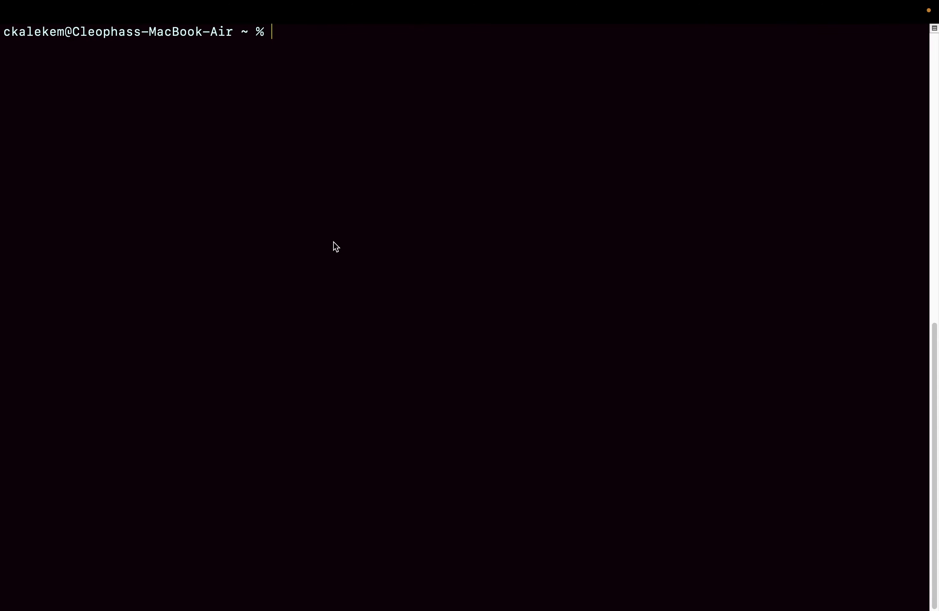
key(ctrl+Left)
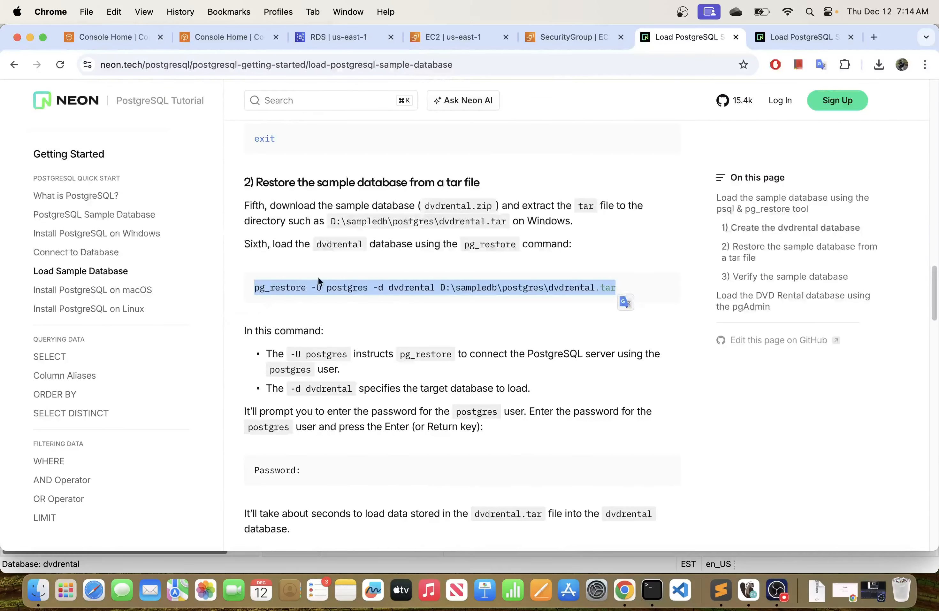
click(306, 292)
drag(306, 291, 238, 290)
key(super+c)
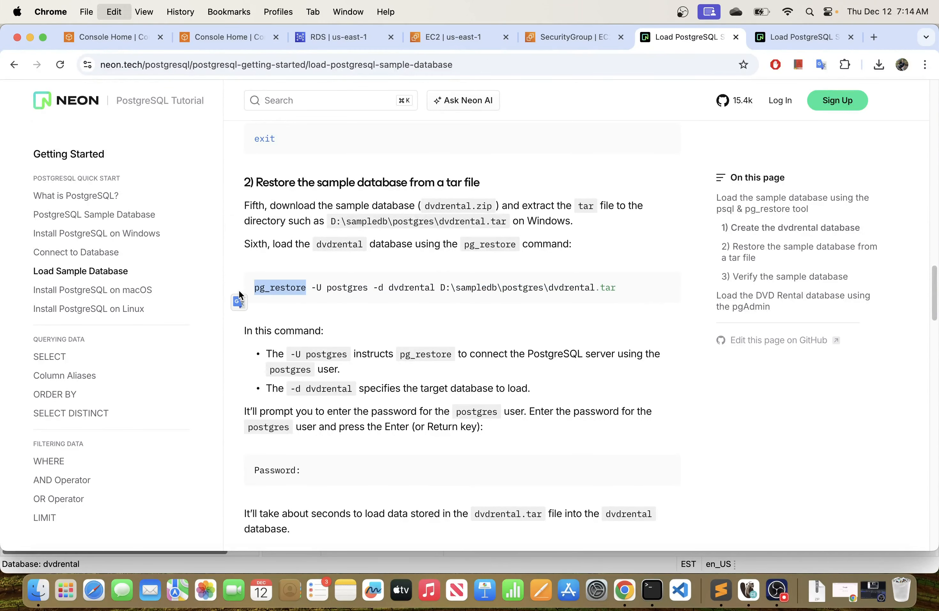
Switch to Terminal and run the copied pg_restore command without arguments to check whether the tool is available.
key(ctrl+Right)
right_click(390, 168)
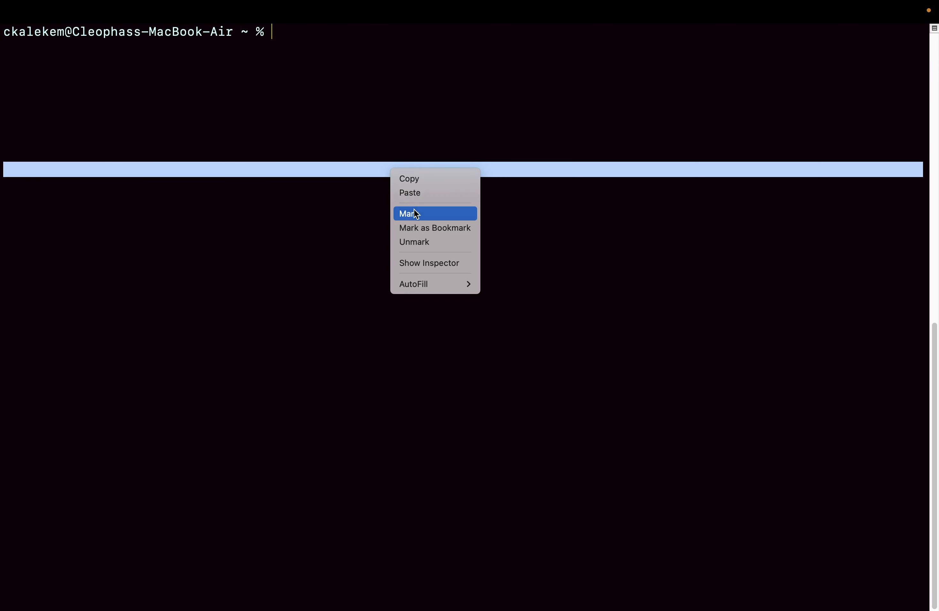
click(415, 192)
key(Return)
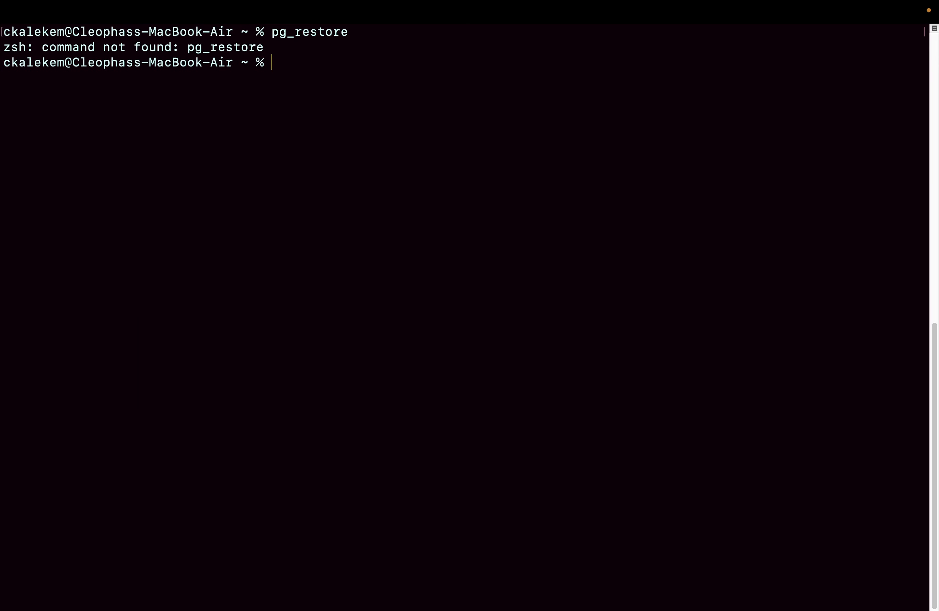